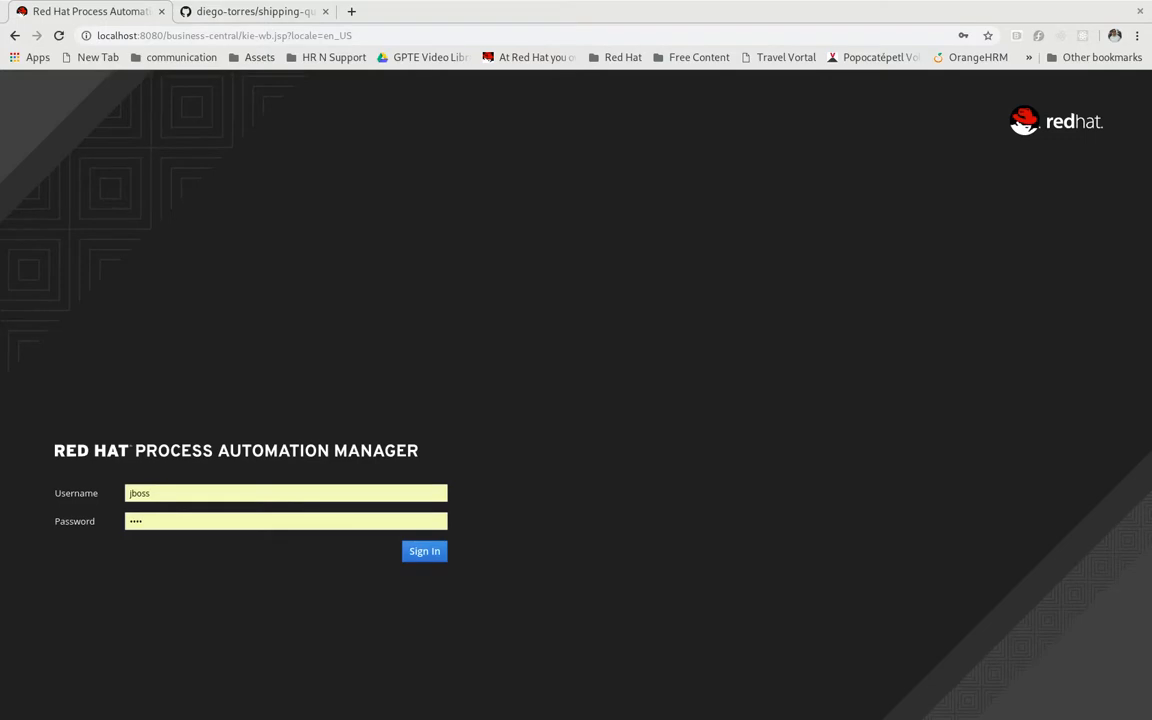
Sign in to Process Automation Manager and copy the HTTPS clone URL of the shipping-quote repository from its GitHub page
click(422, 550)
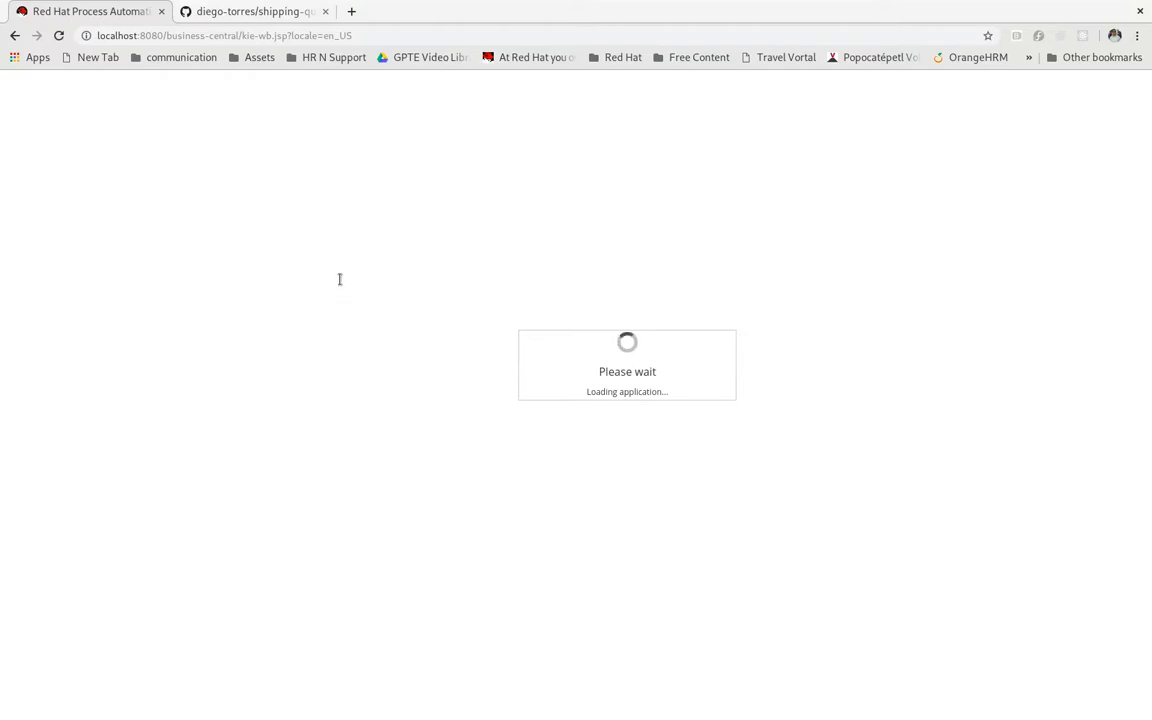
click(252, 12)
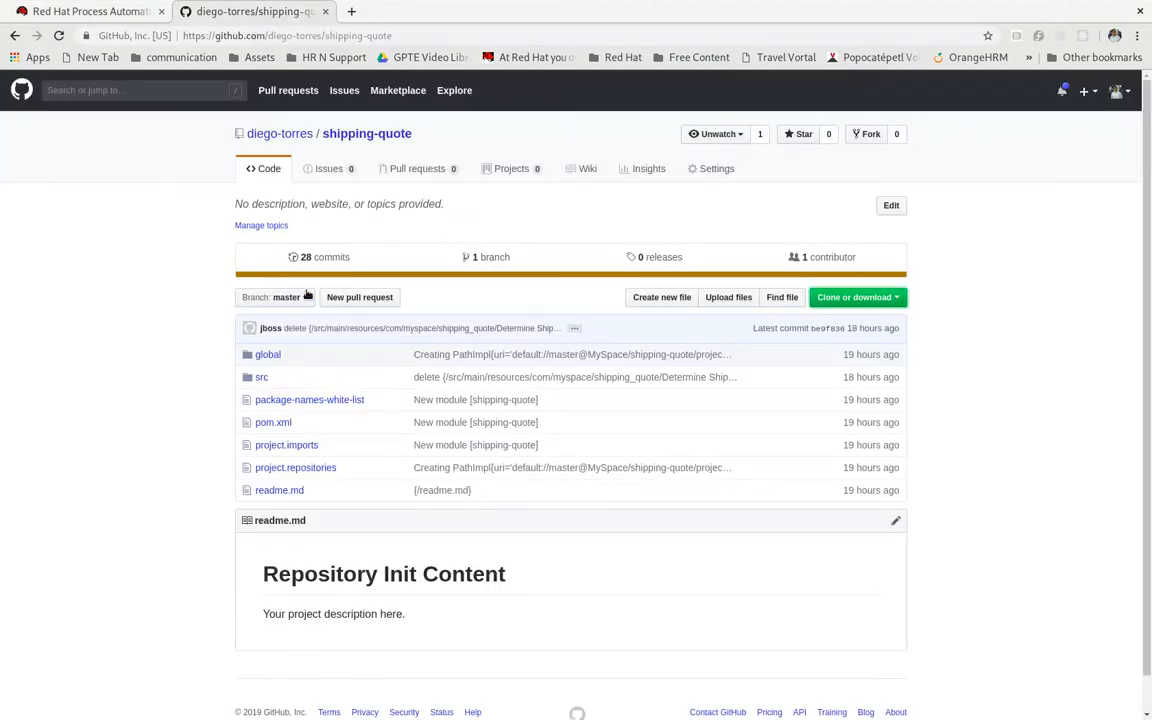
click(822, 297)
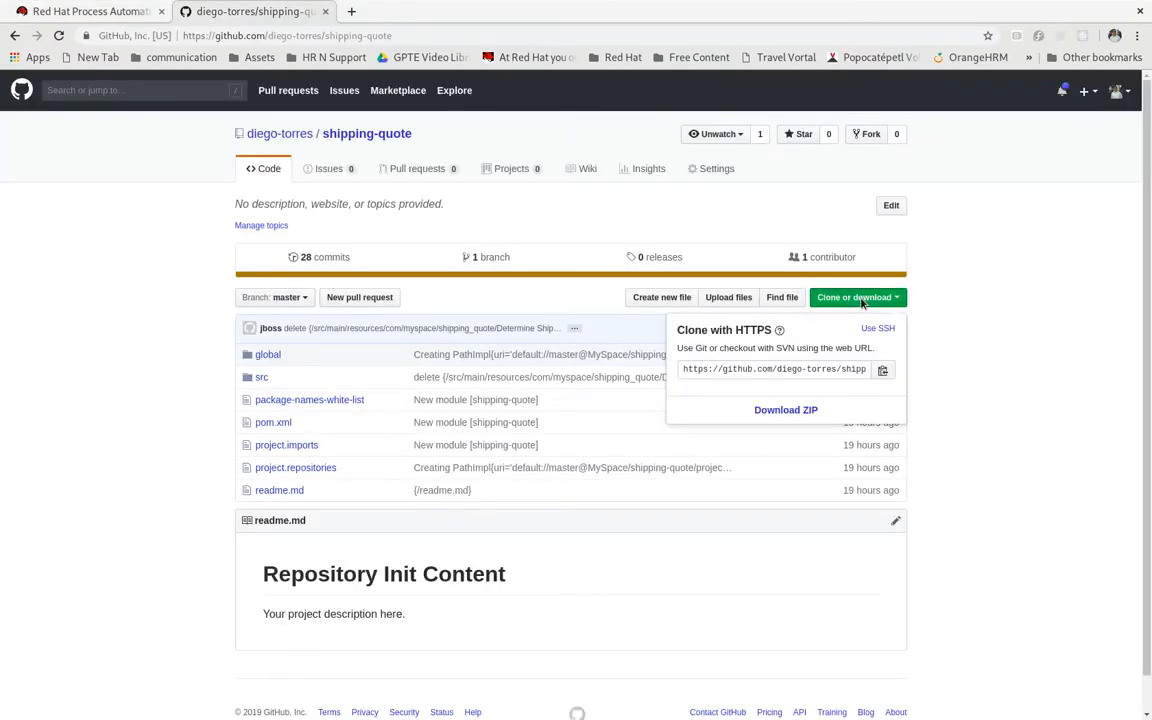
click(882, 371)
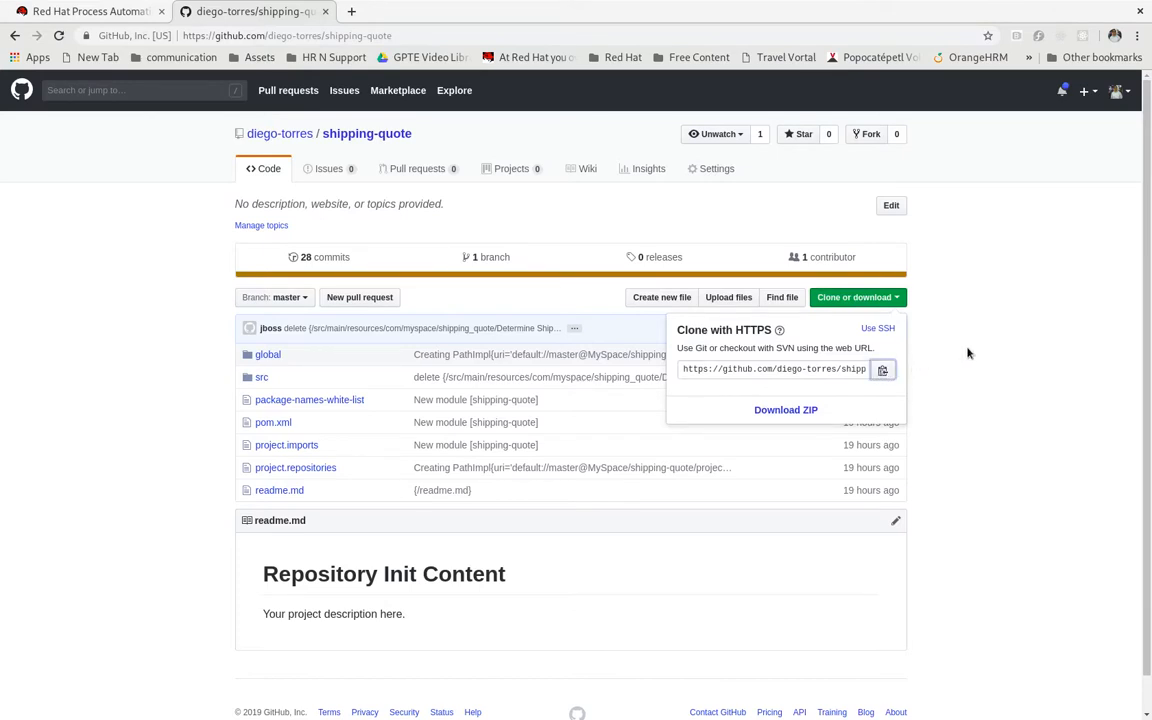
Return to Process Automation Manager and start a project import in MySpace with the copied shipping-quote repository URL
click(80, 12)
click(260, 402)
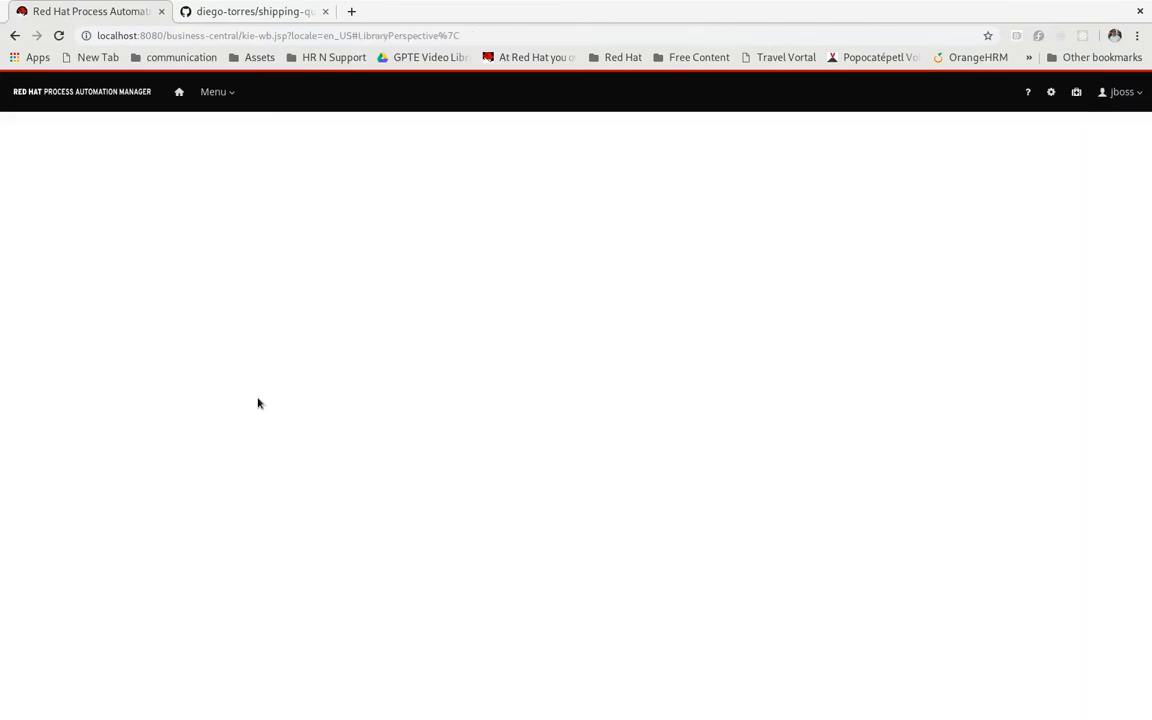
click(607, 412)
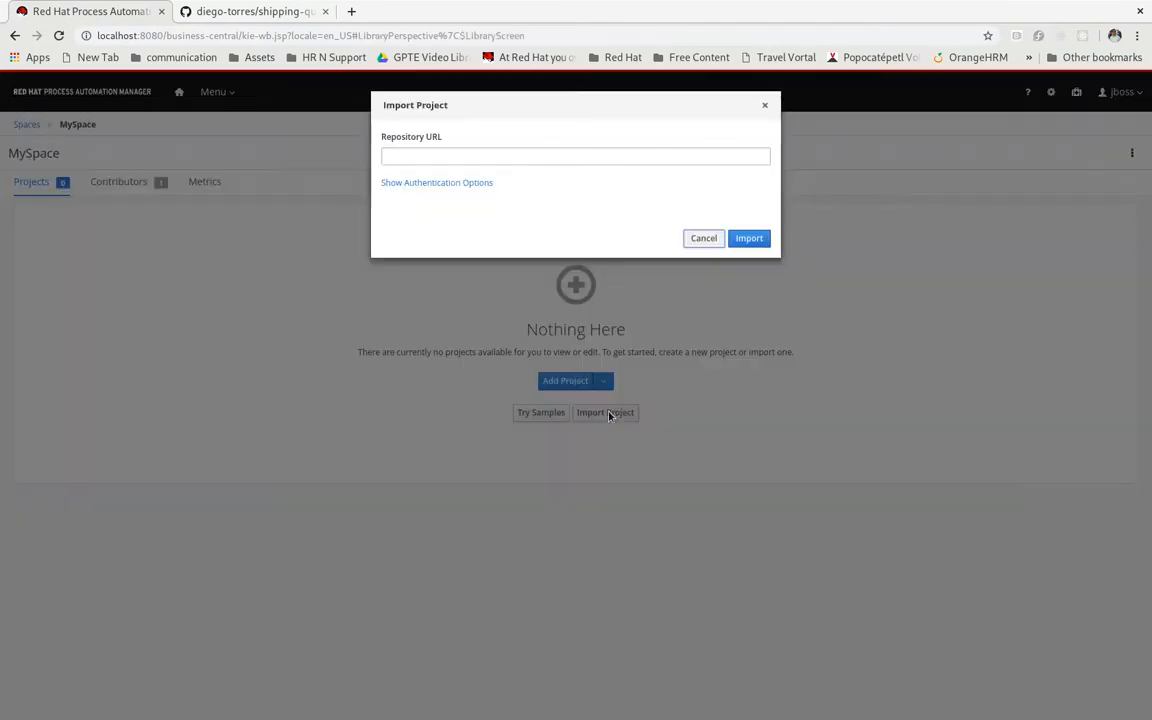
click(606, 153)
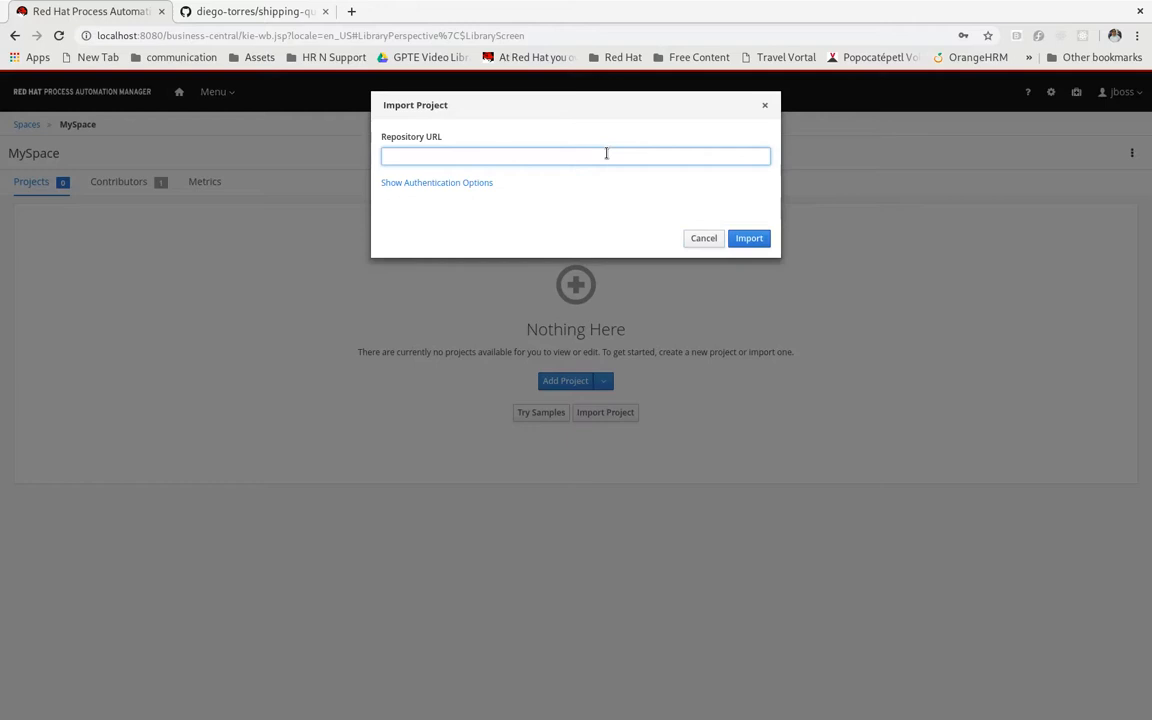
key(ctrl+v)
Provide the user name and password as authentication for the repository and submit the project import
click(440, 183)
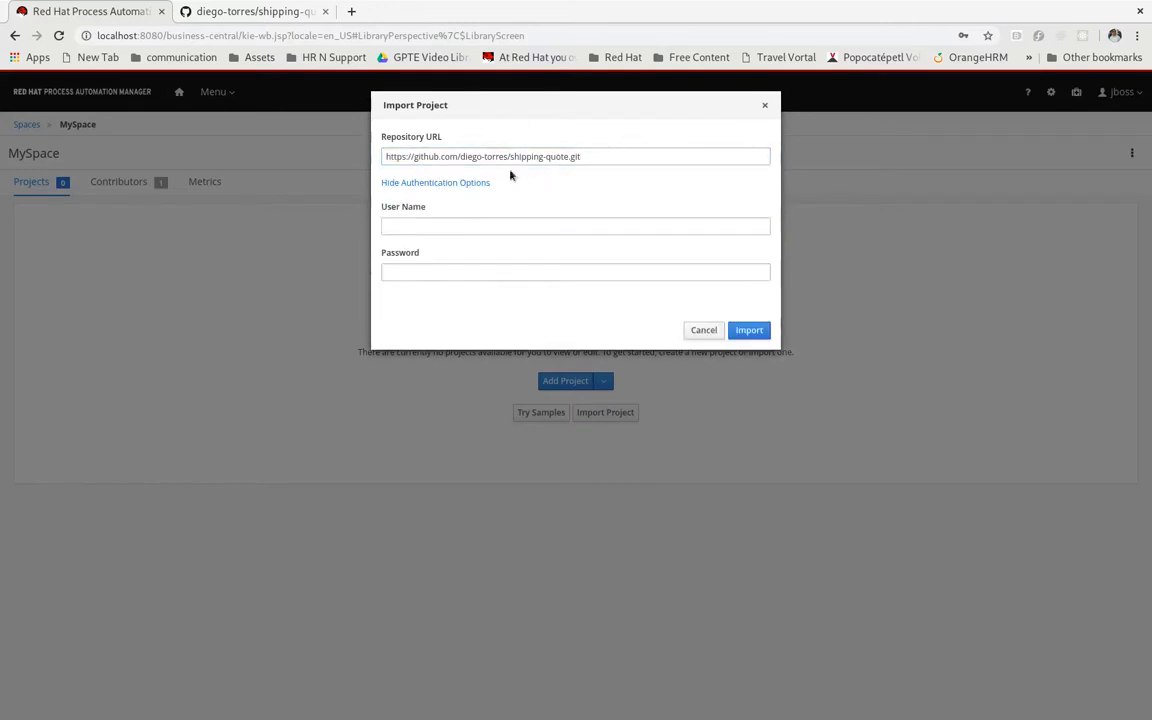
click(488, 224)
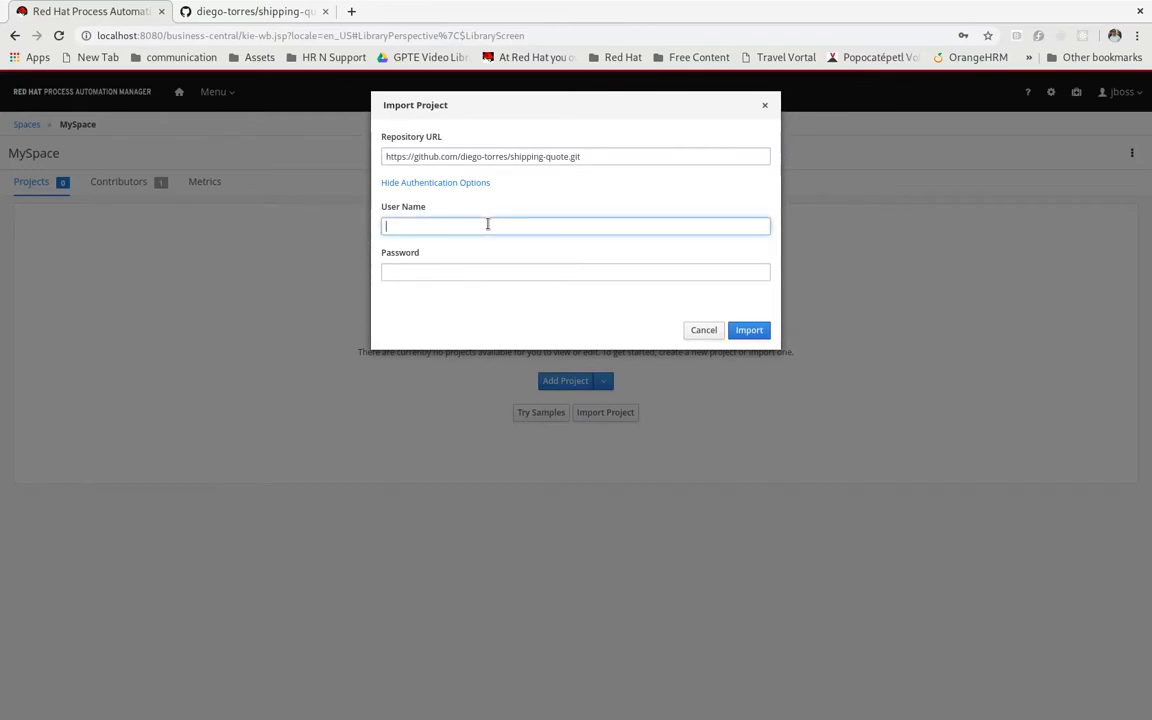
text(jboss)
key(Tab)
text(jbos)
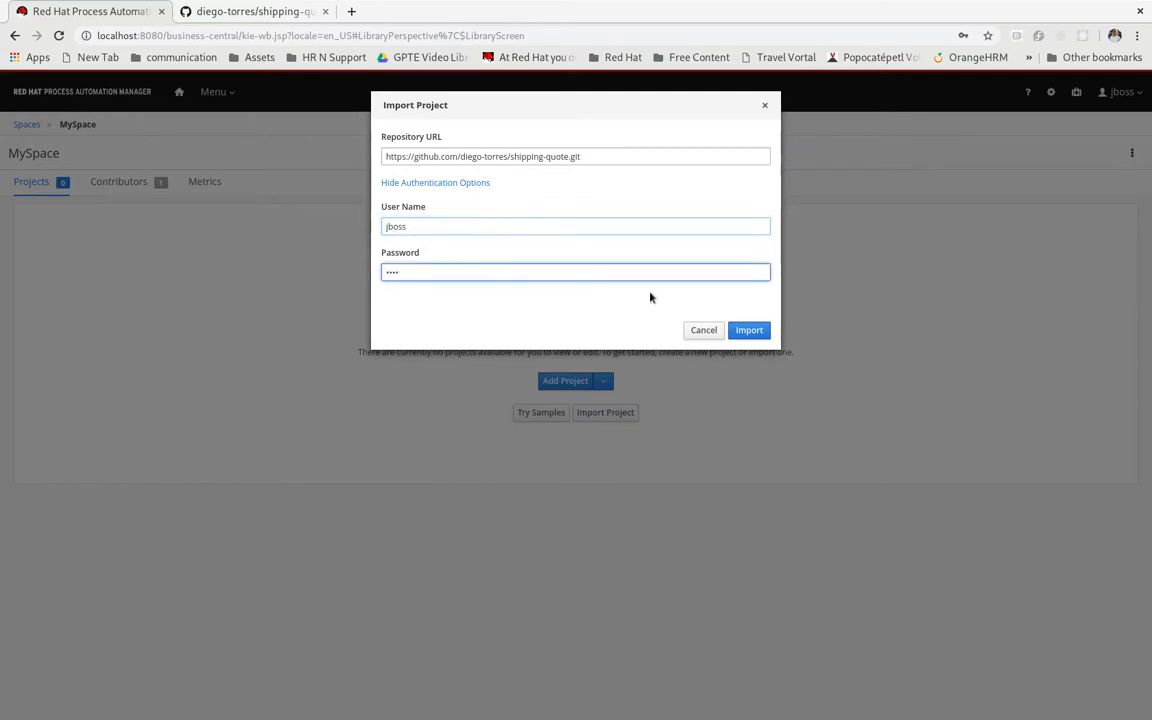
click(752, 334)
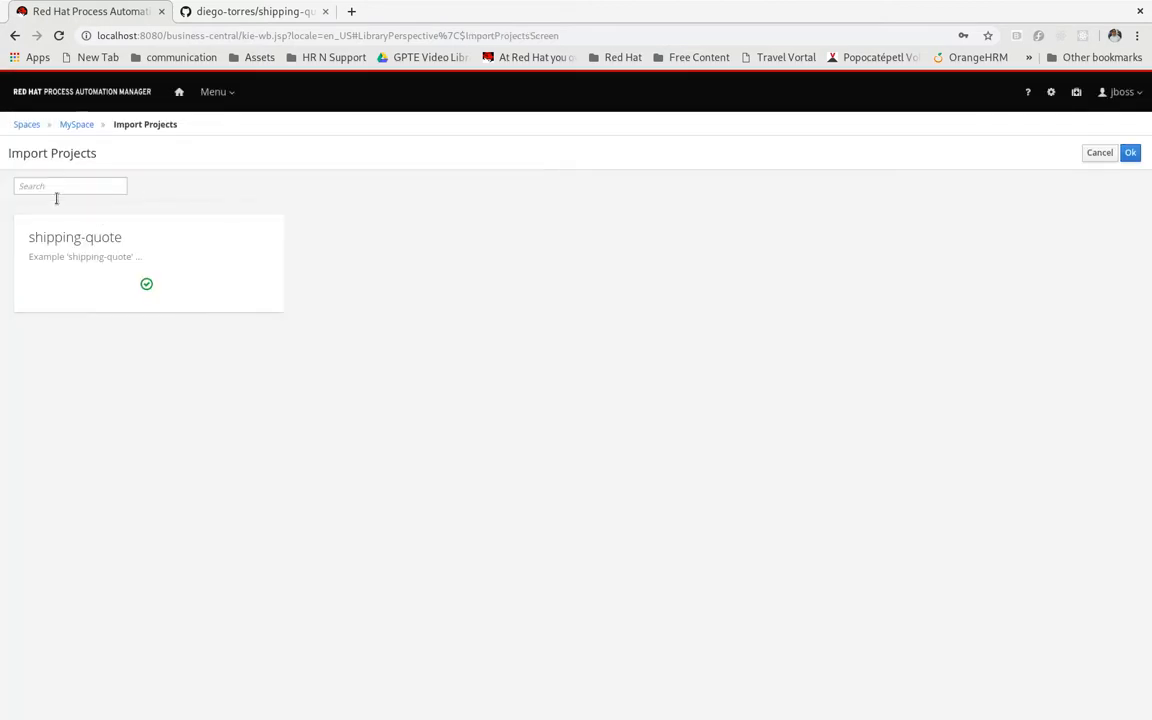
Select shipping-quote as the project to import, complete the import, and open its Shipment data object
click(195, 264)
click(1131, 153)
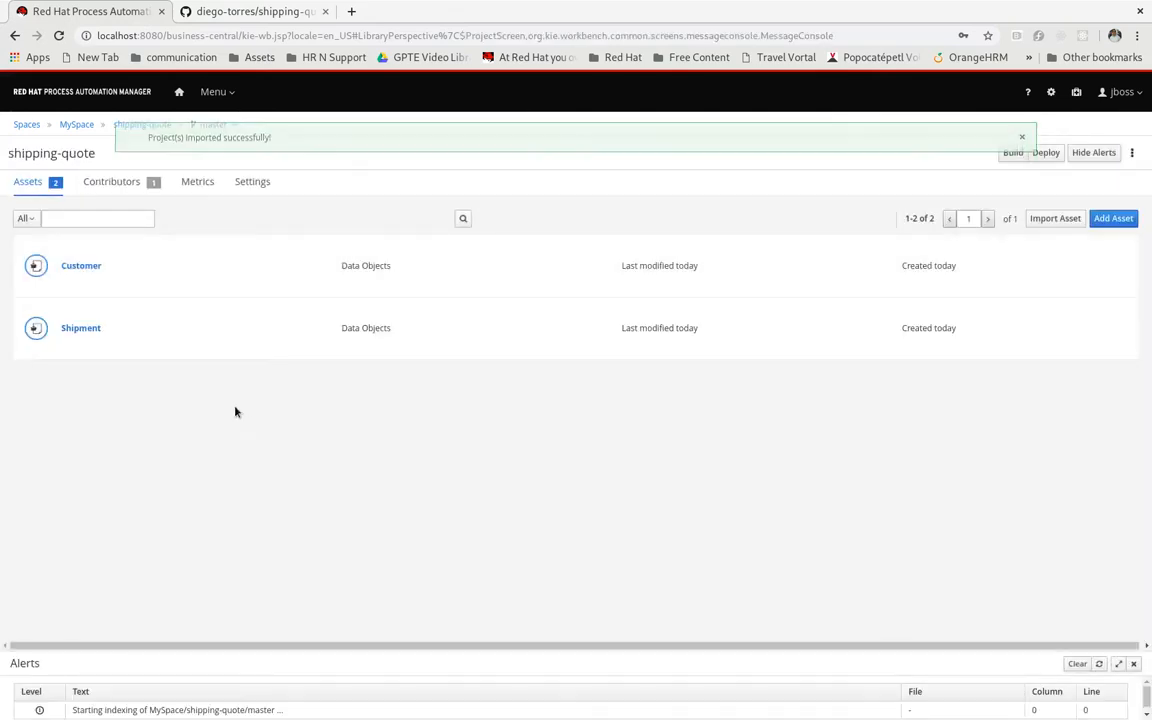
click(81, 329)
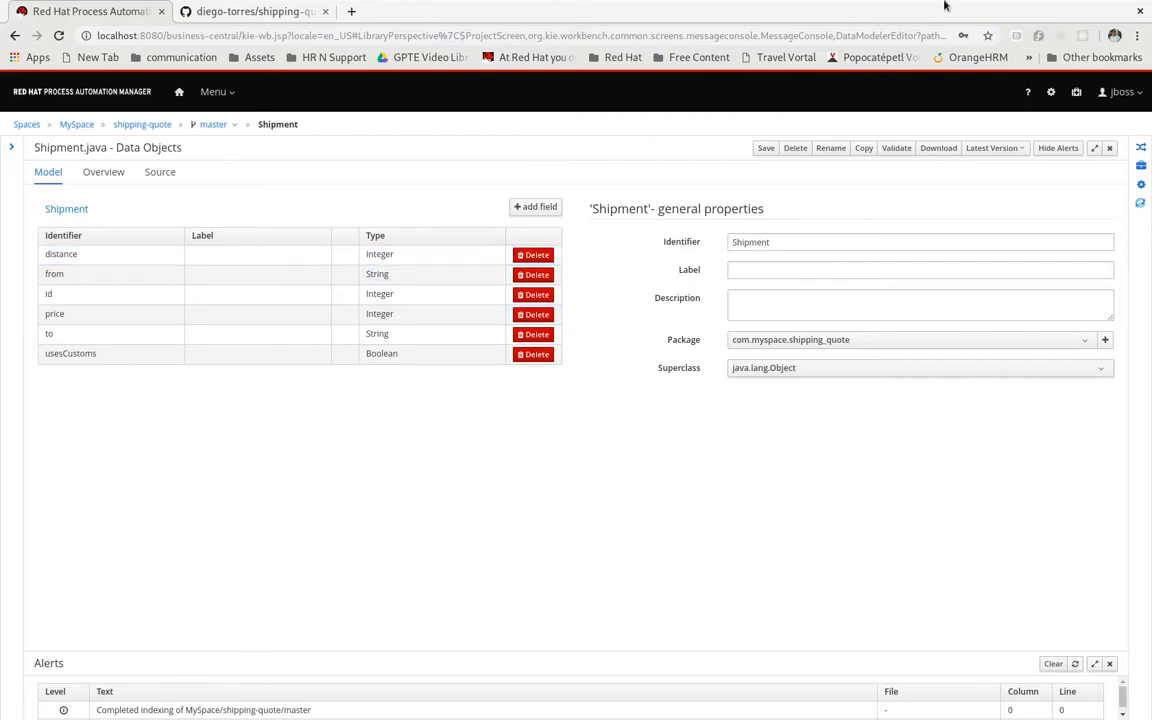
Switch to the blank LibreOffice Calc spreadsheet, enter RuleSet in A1, and move its window clear of the Shipment field names
key(super)
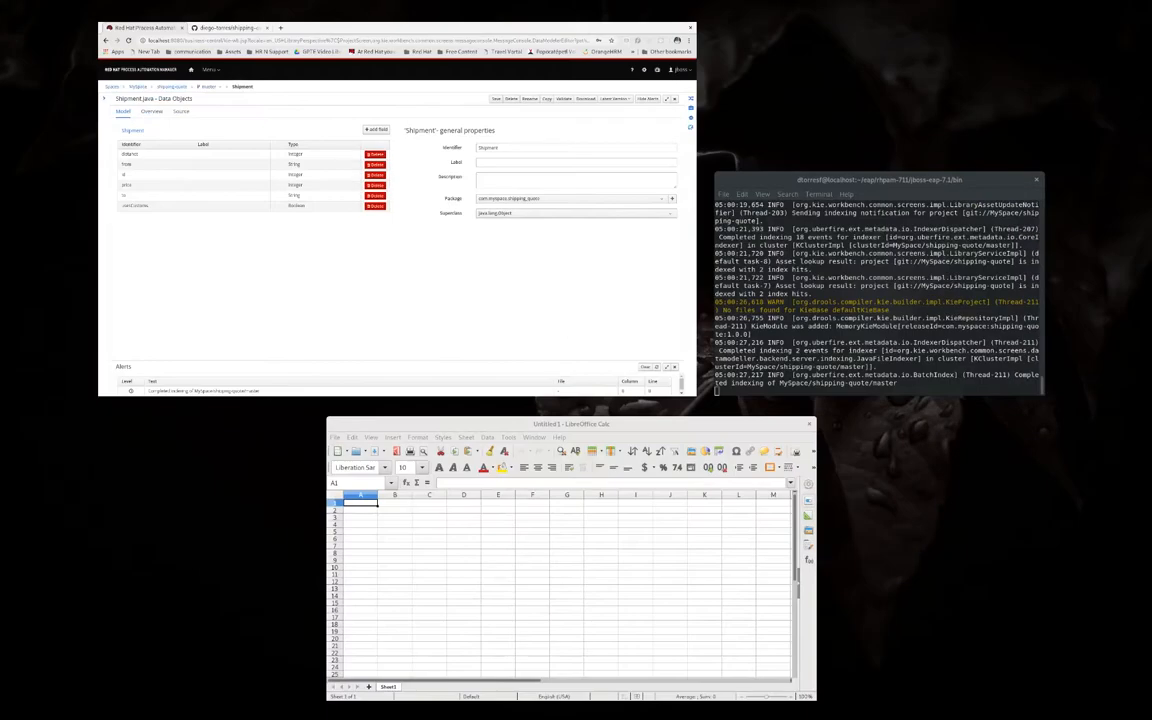
click(566, 514)
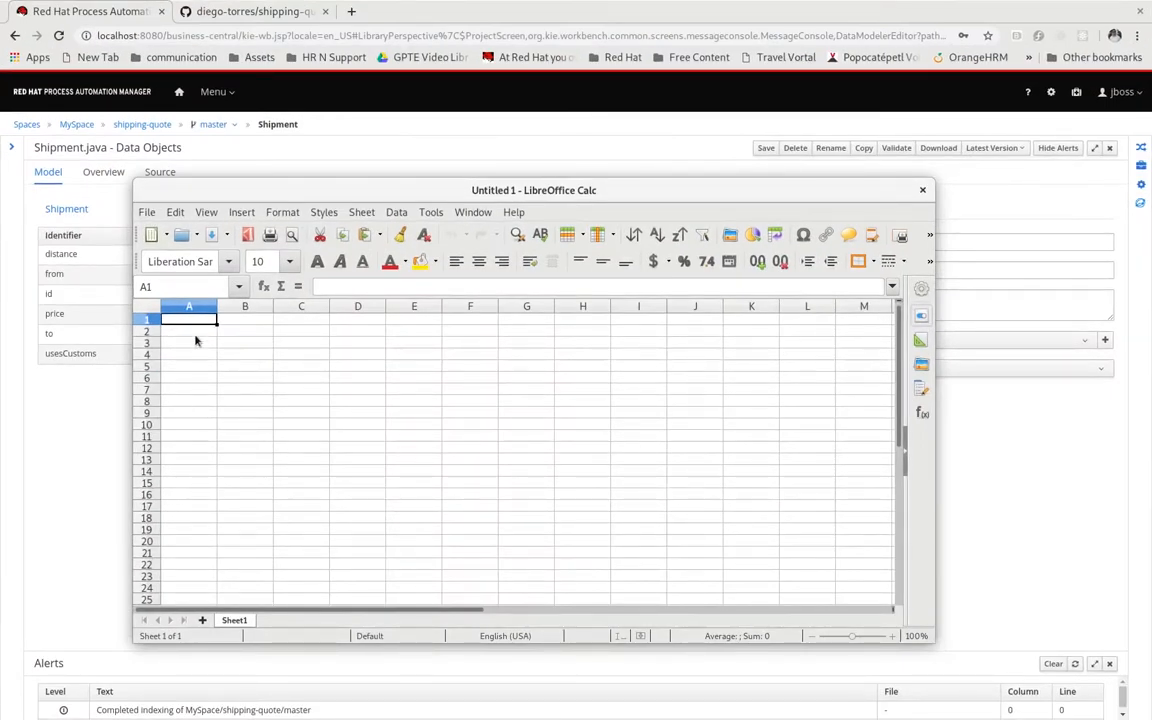
text(RuleSet)
key(Tab)
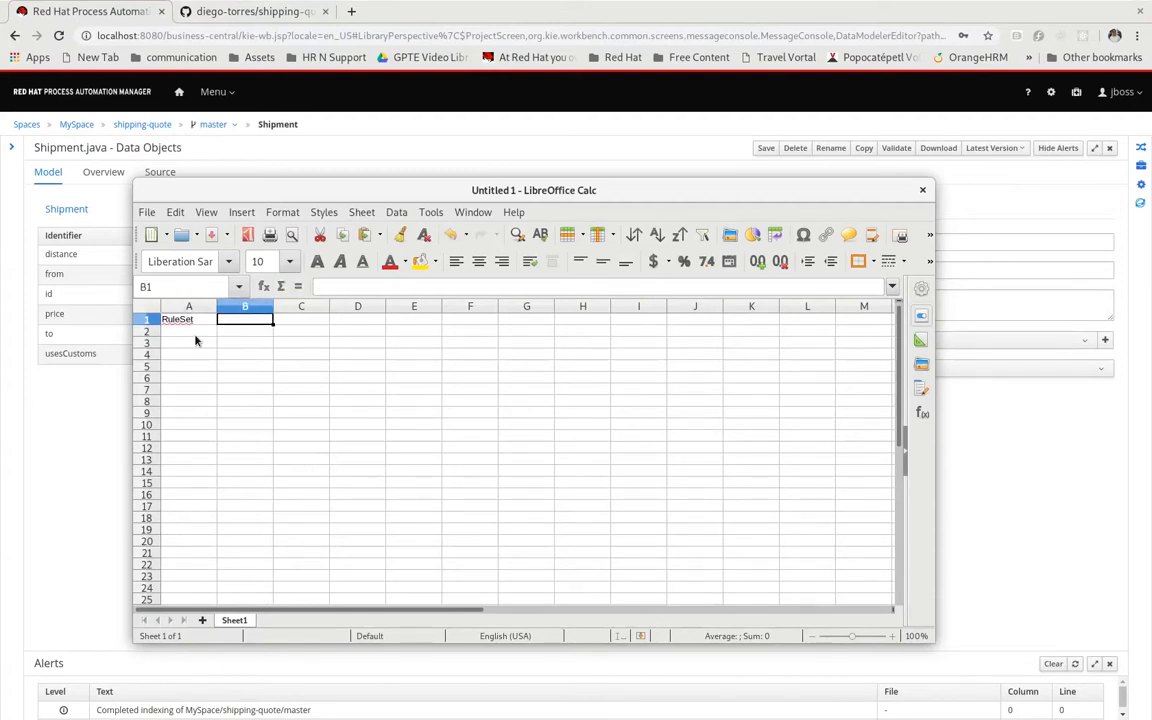
drag(413, 192, 608, 187)
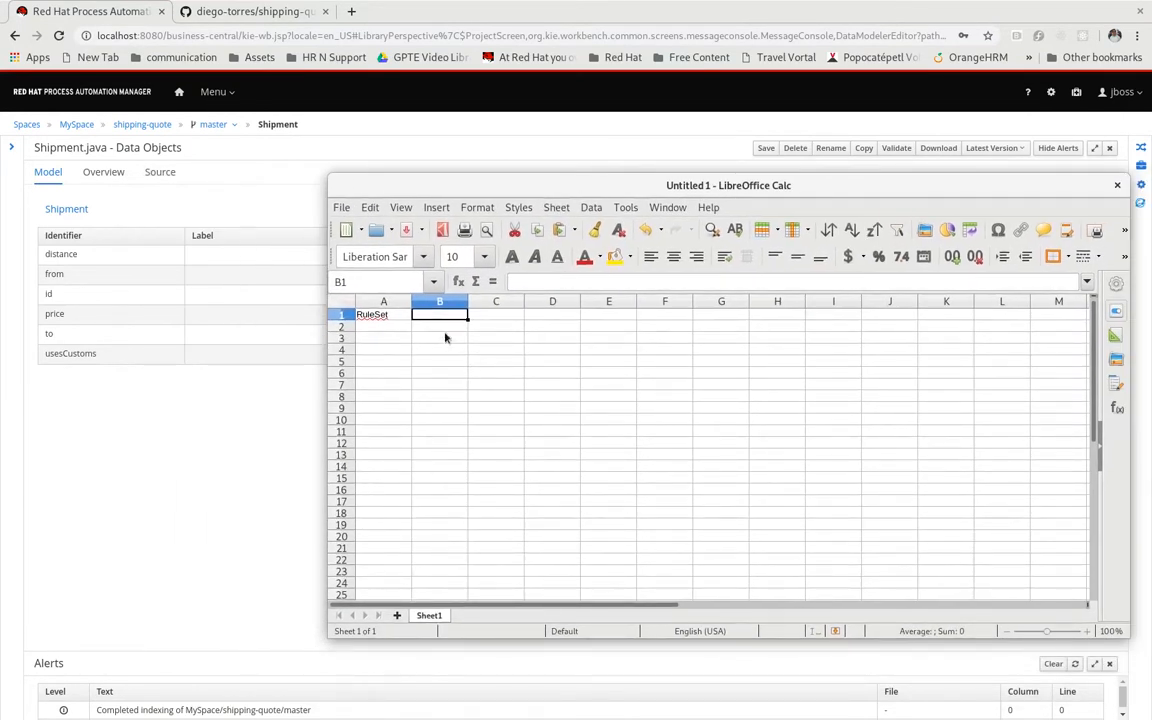
Copy the package name com.myspace.shipping_quote from the Shipment source code into cell B1 of the spreadsheet
click(159, 174)
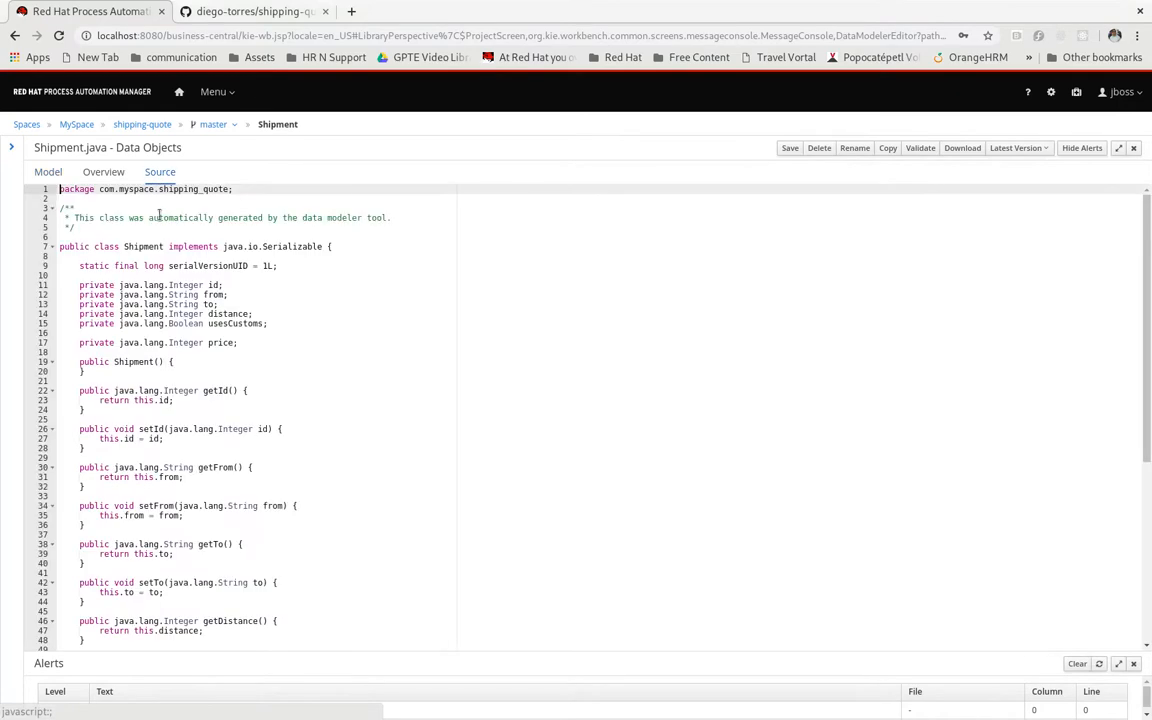
drag(99, 189, 229, 190)
right_click(218, 191)
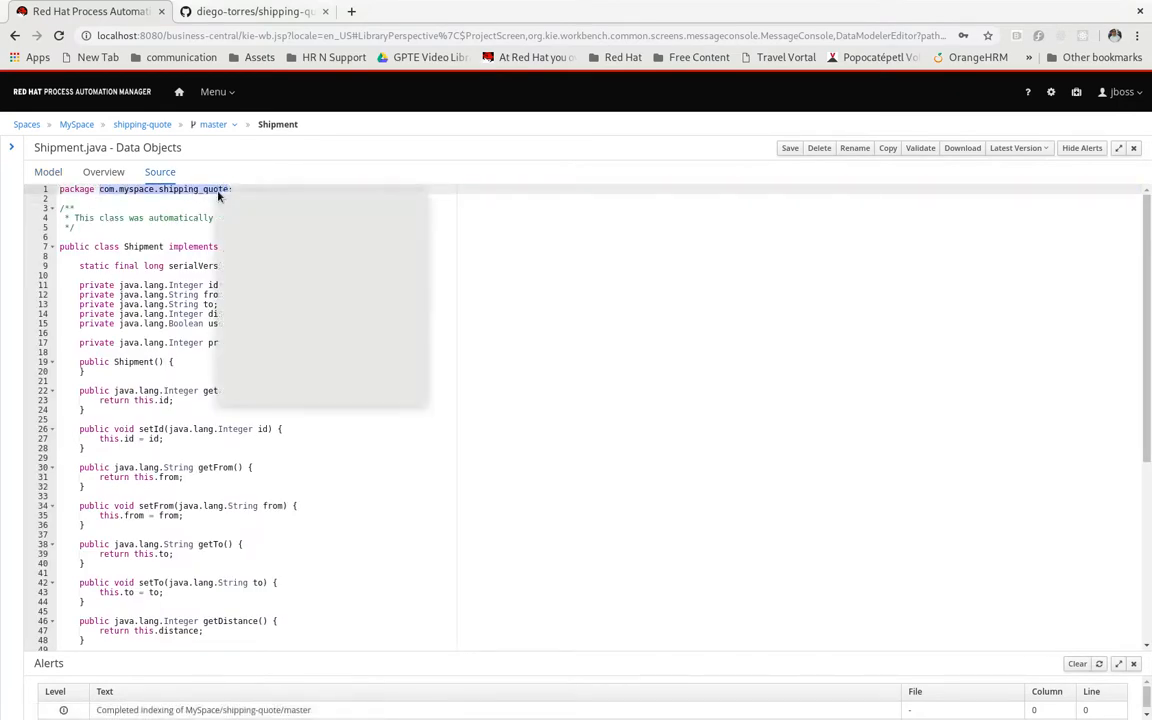
click(251, 222)
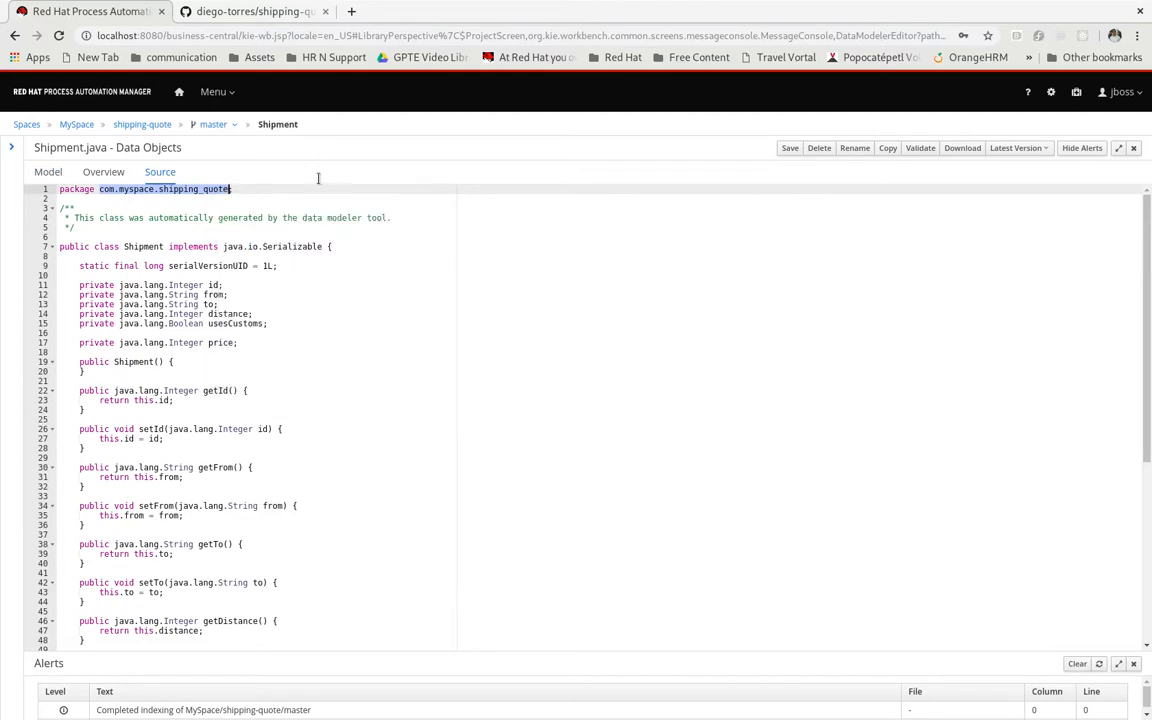
key(super)
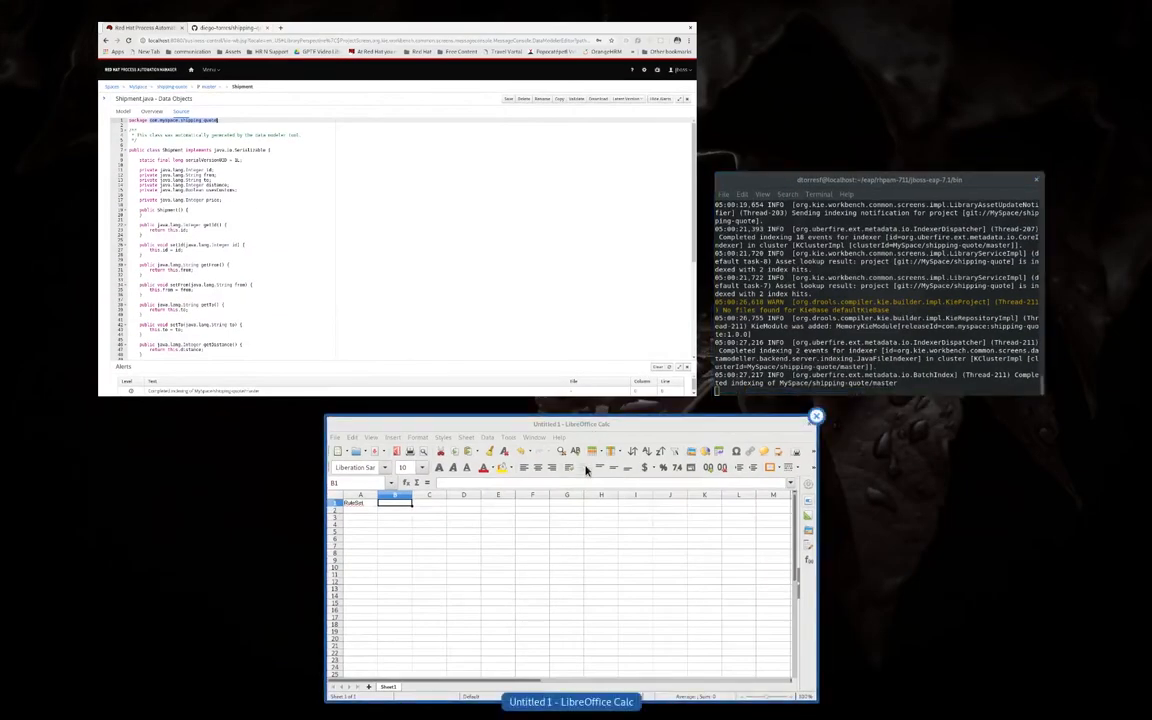
click(529, 425)
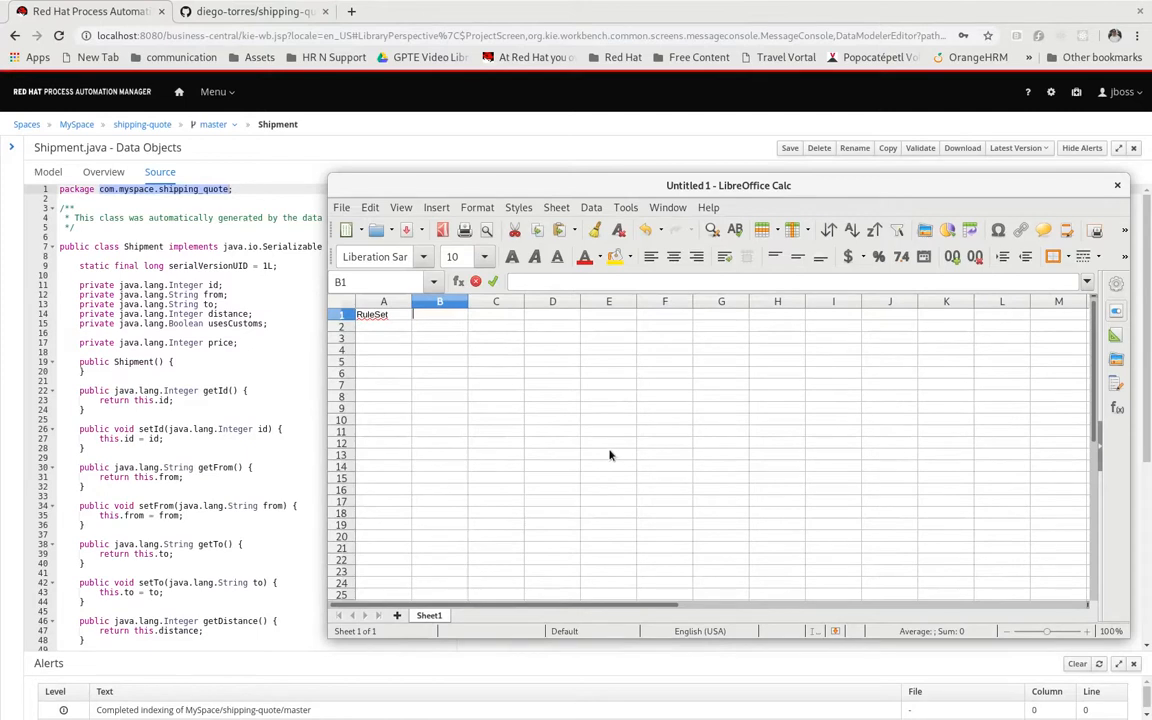
key(ctrl+v)
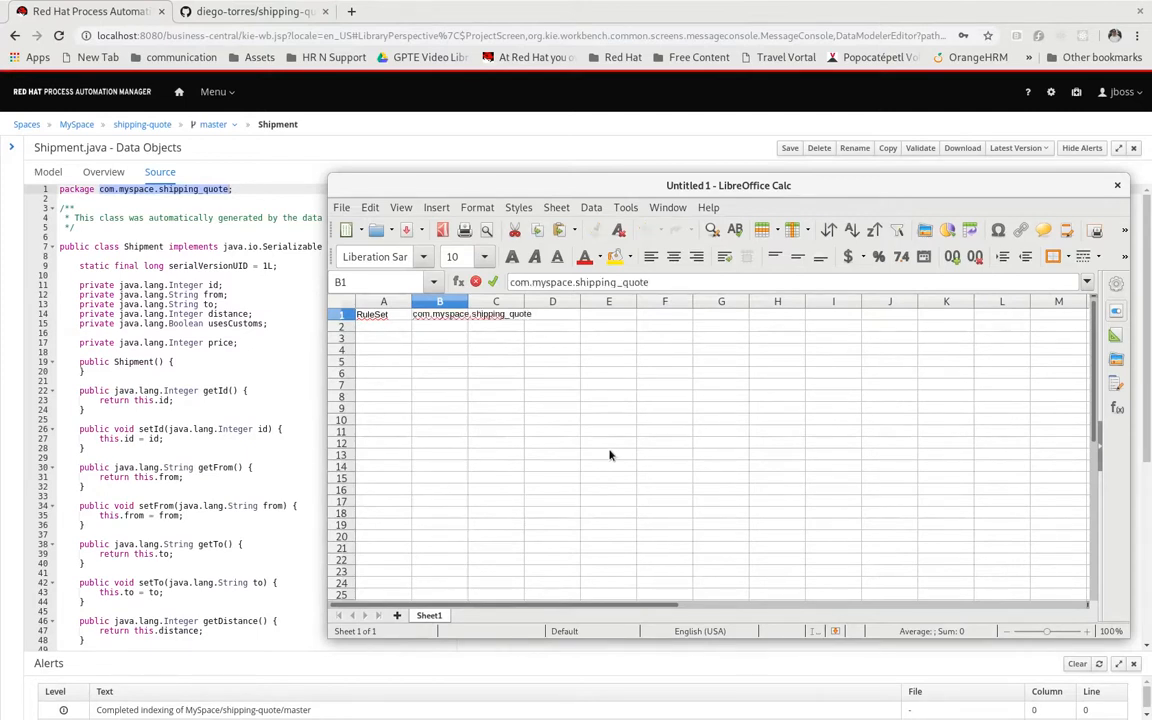
key(Return)
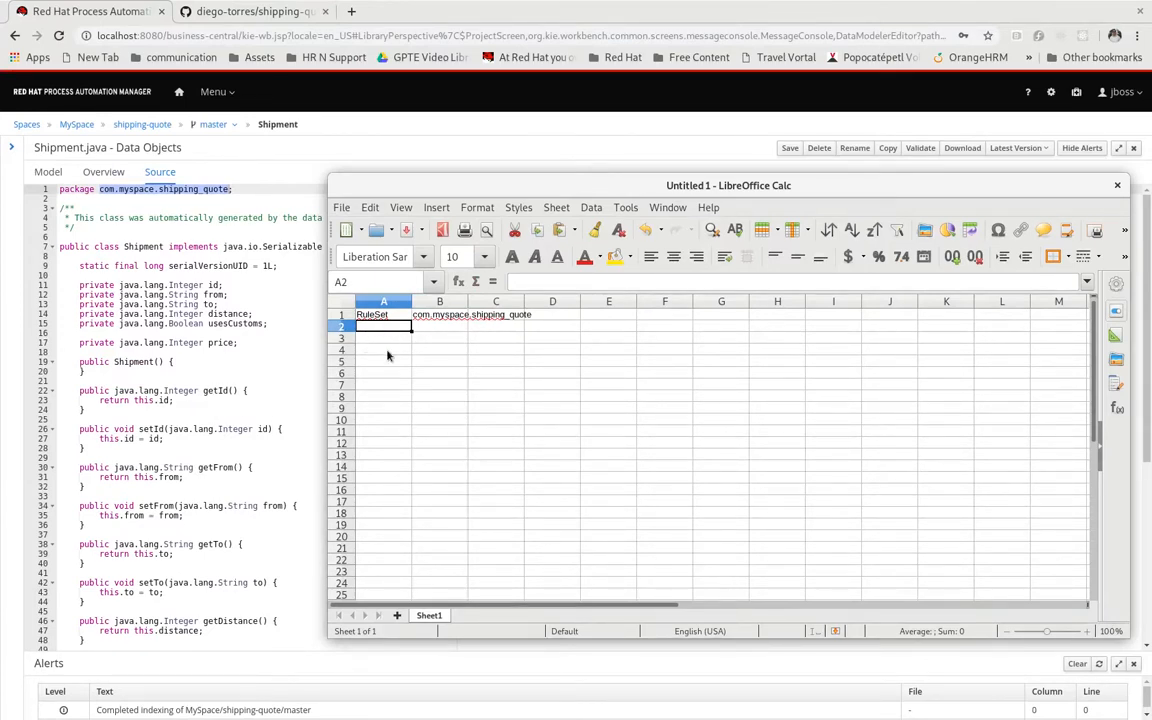
Enter Import in A2 and the class path com.myspace.shipping_quote.Shipment in B2
text(Import)
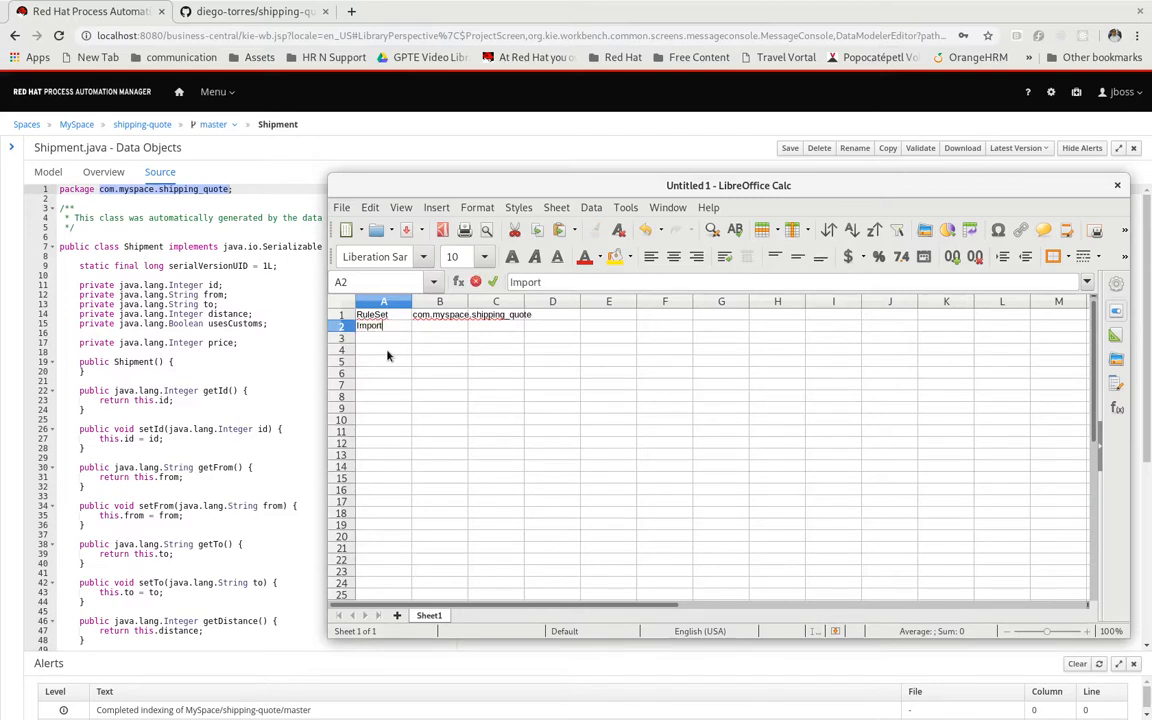
key(Tab)
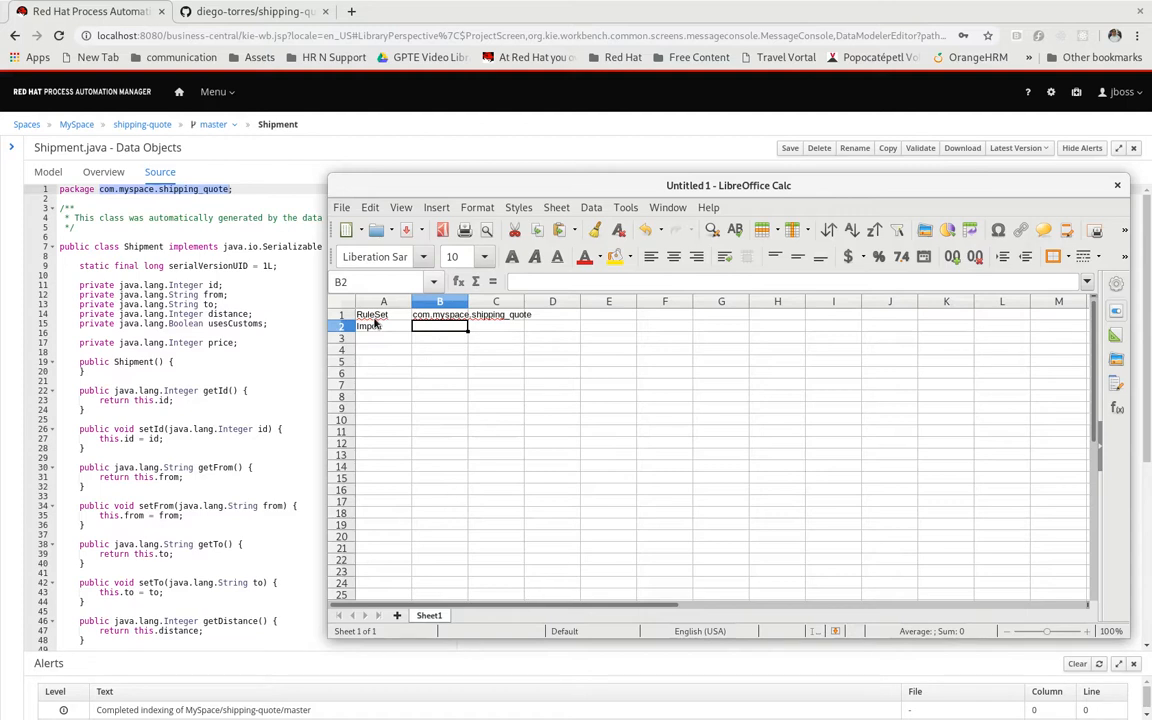
double_click(430, 329)
key(ctrl+v)
text(.Shipment)
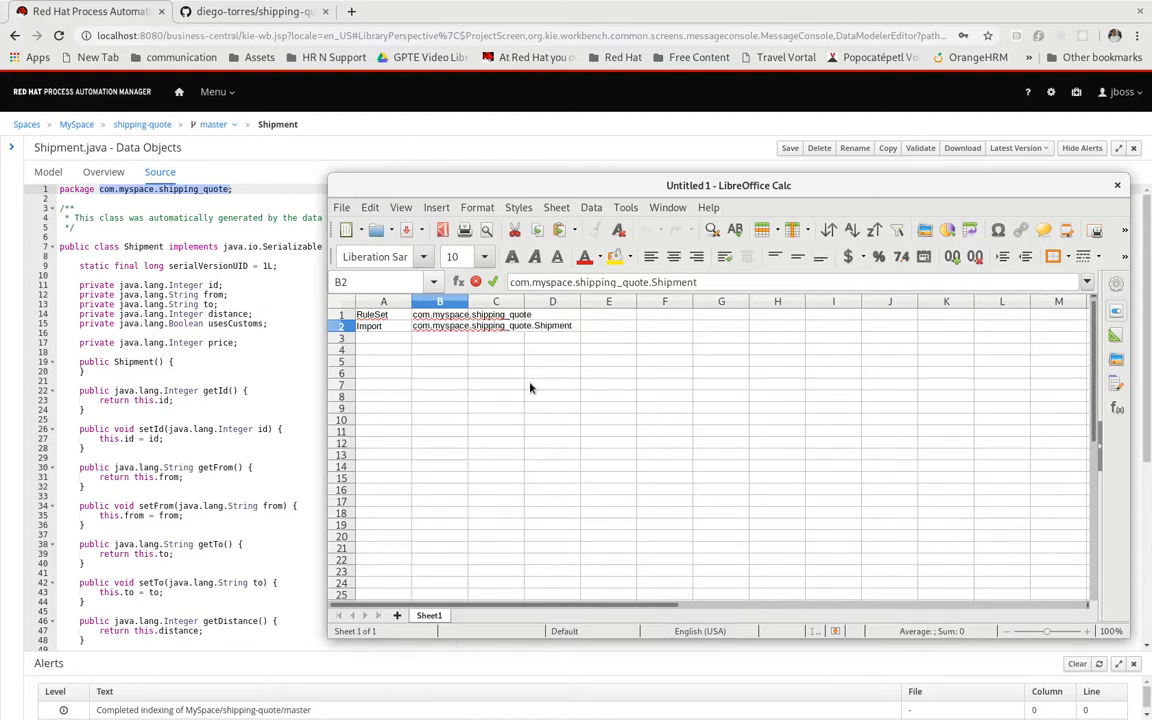
text(;)
text(other.package.Object; another;)
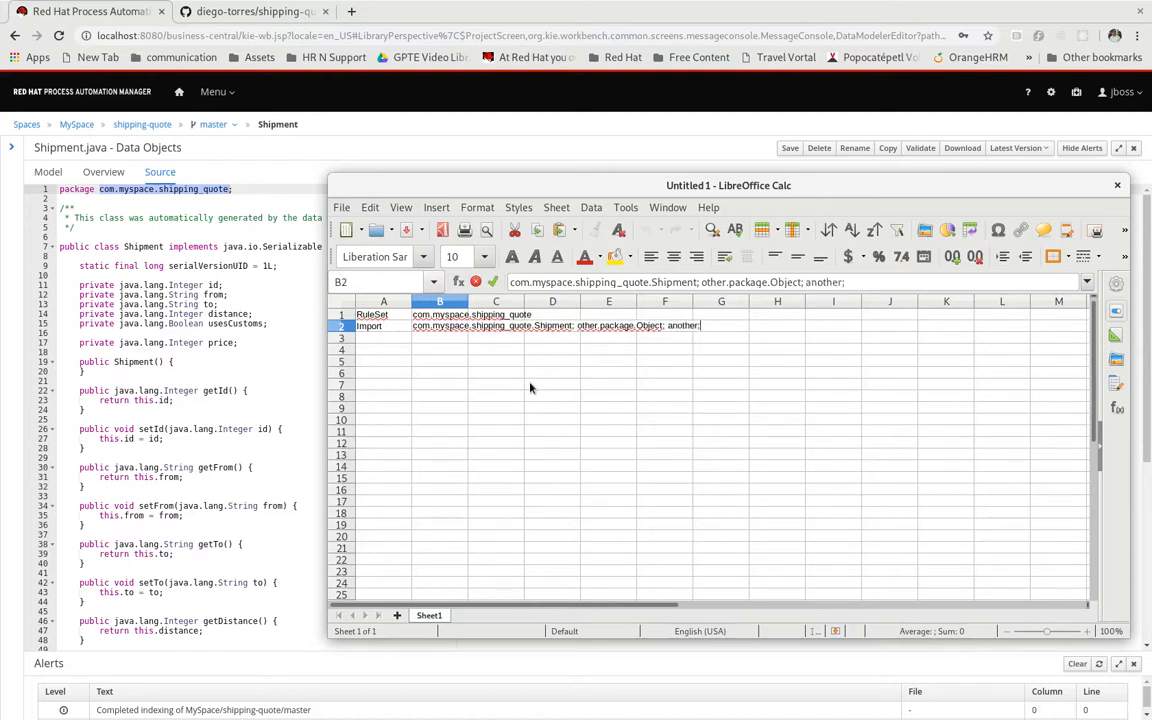
key(BackSpace)
key(BackSpace)
key(BackSpace)
key(BackSpace)
key(BackSpace)
key(BackSpace)
key(BackSpace)
key(BackSpace)
key(BackSpace)
key(BackSpace)
key(BackSpace)
key(BackSpace)
key(BackSpace)
key(BackSpace)
key(BackSpace)
key(BackSpace)
key(BackSpace)
key(BackSpace)
key(BackSpace)
key(BackSpace)
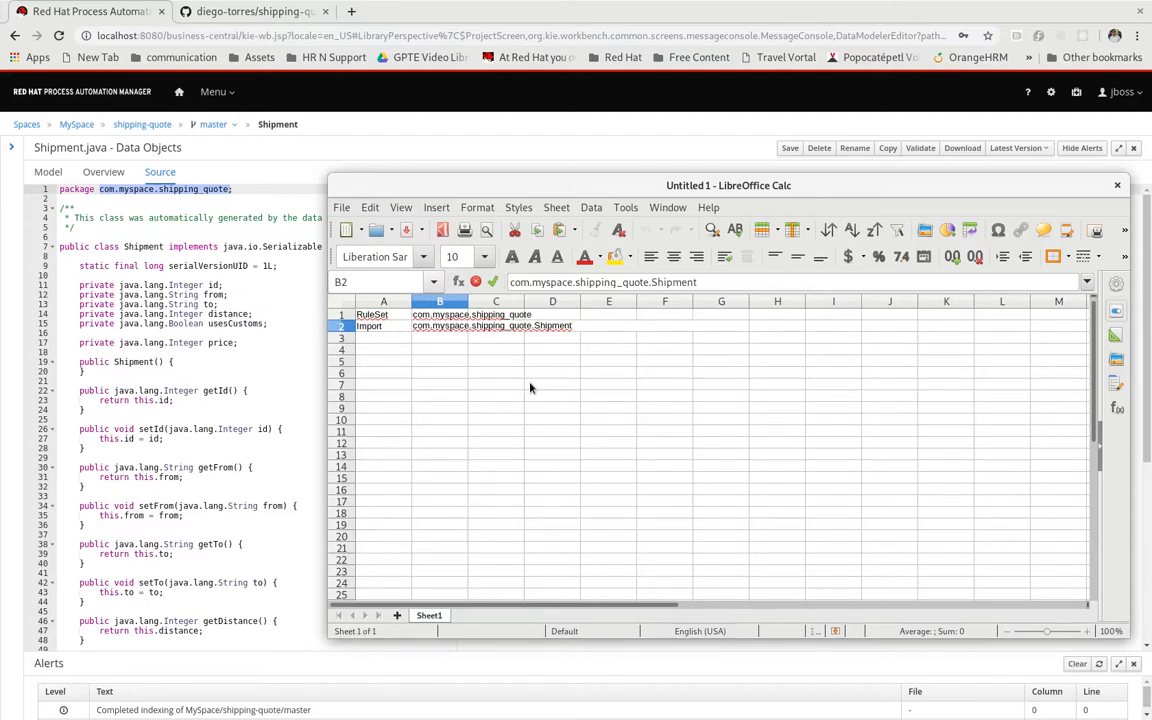
Enter Notes in A3 and "Determine shipment price based on distance Lower Spec Limit and Upper Spec Limit" in B3
key(Return)
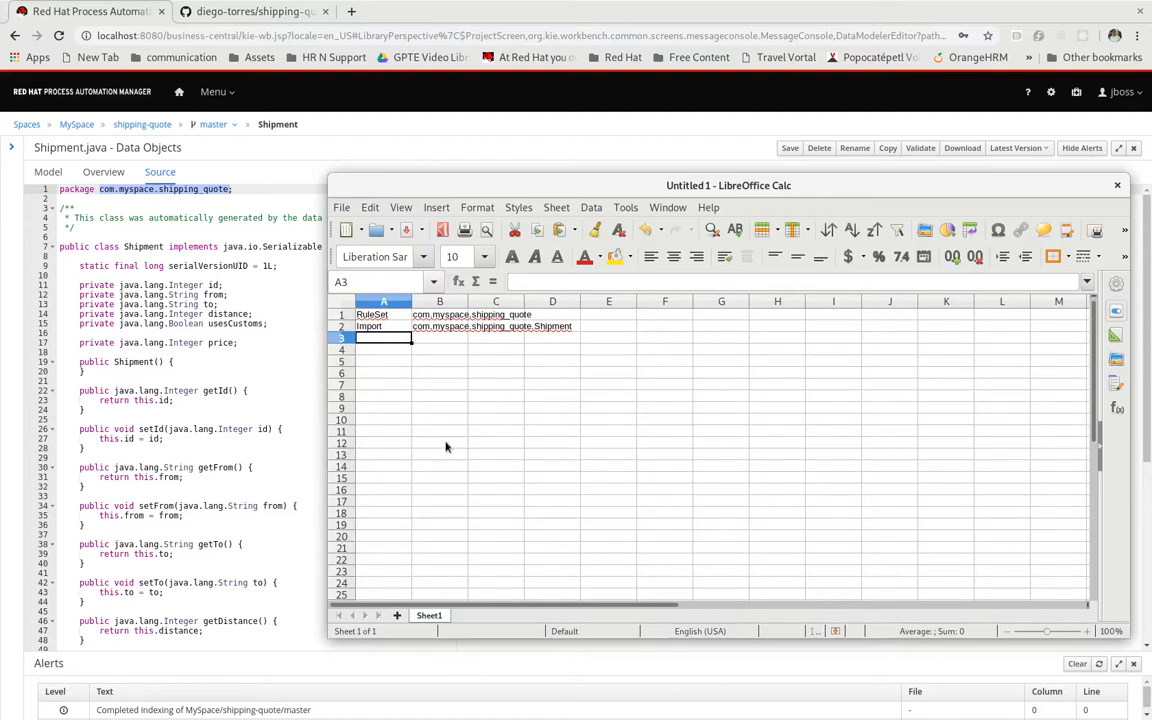
text(Notes)
key(Tab)
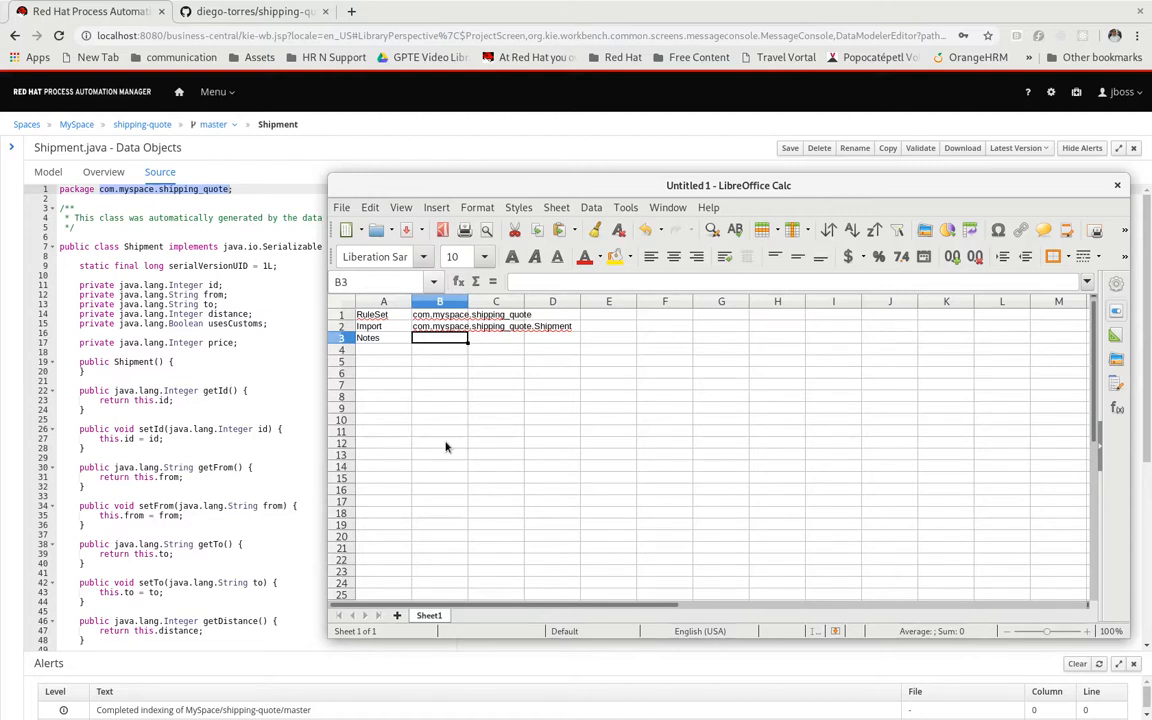
text(Determine )
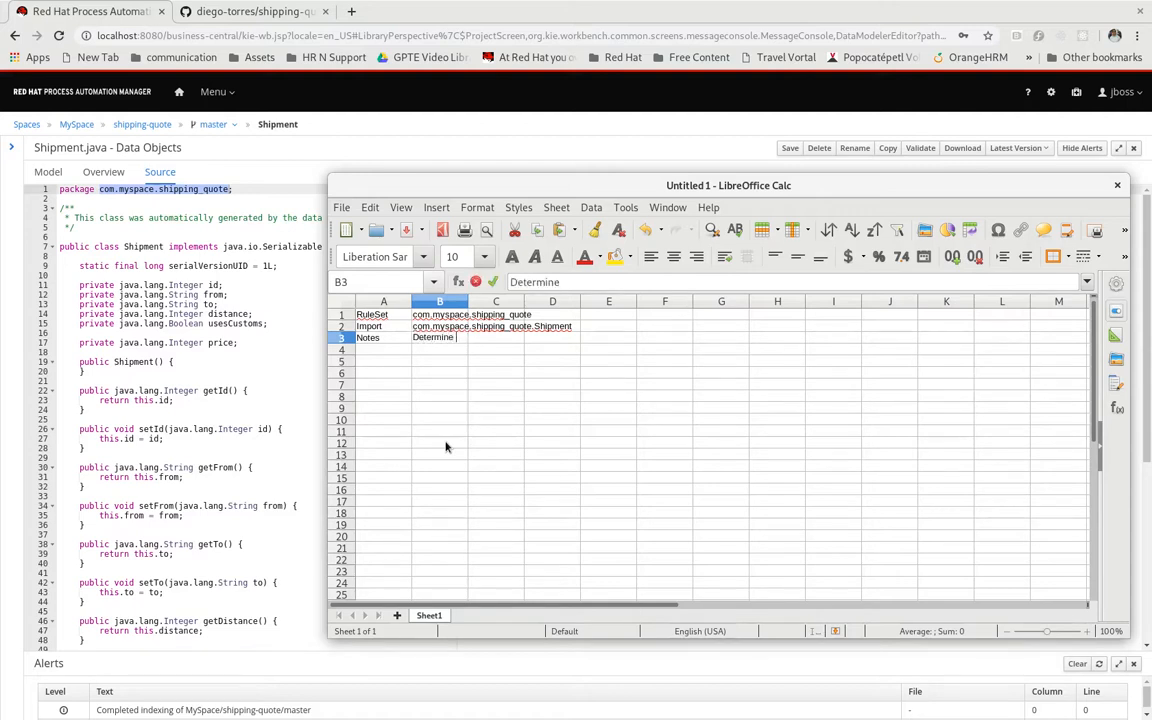
text(shipment price based on distance)
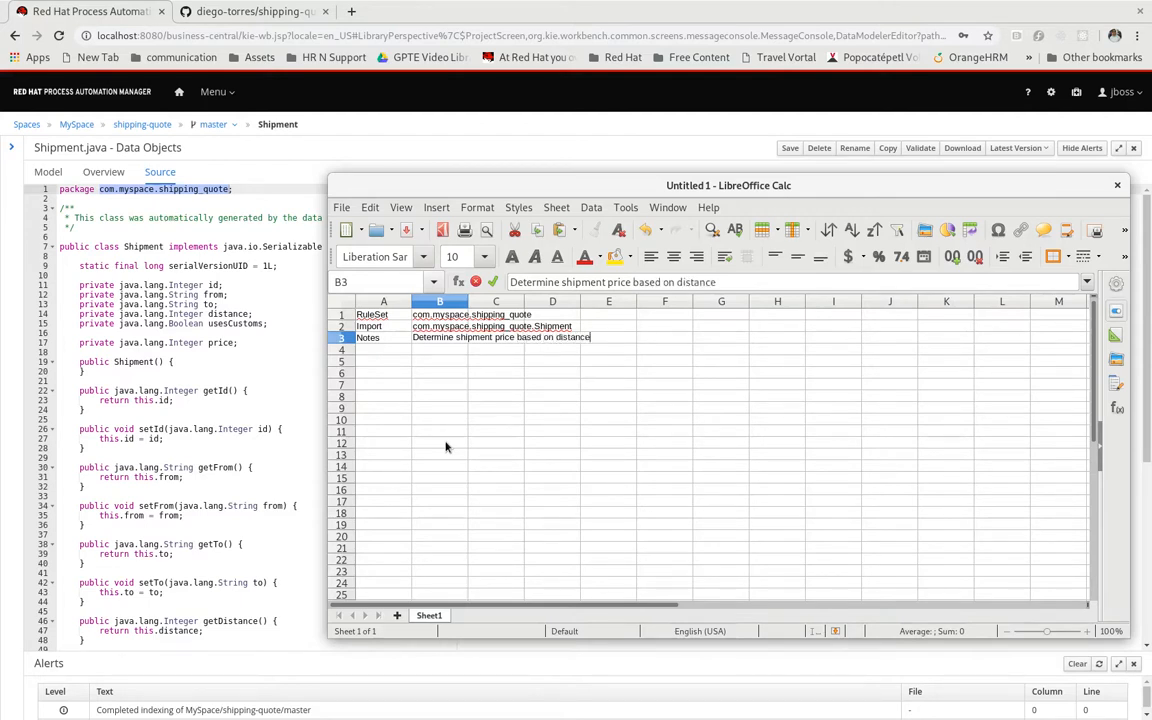
text( Lower Spec Limit )
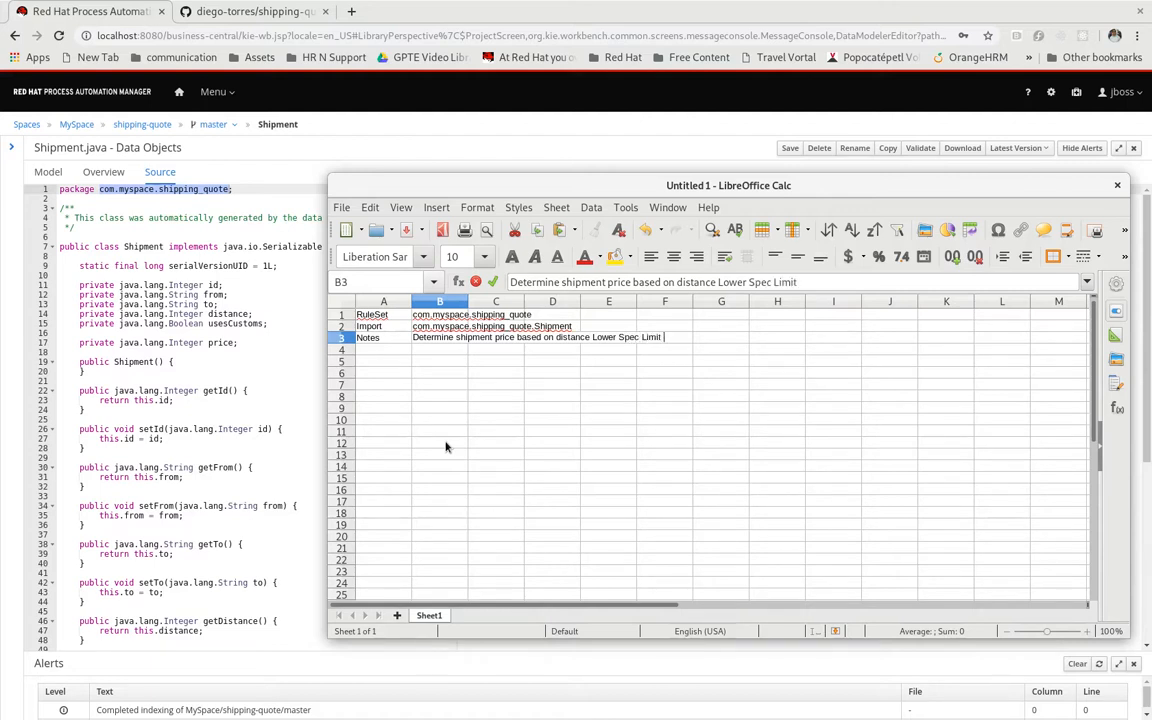
text(and Upper Spec Lim)
text(it)
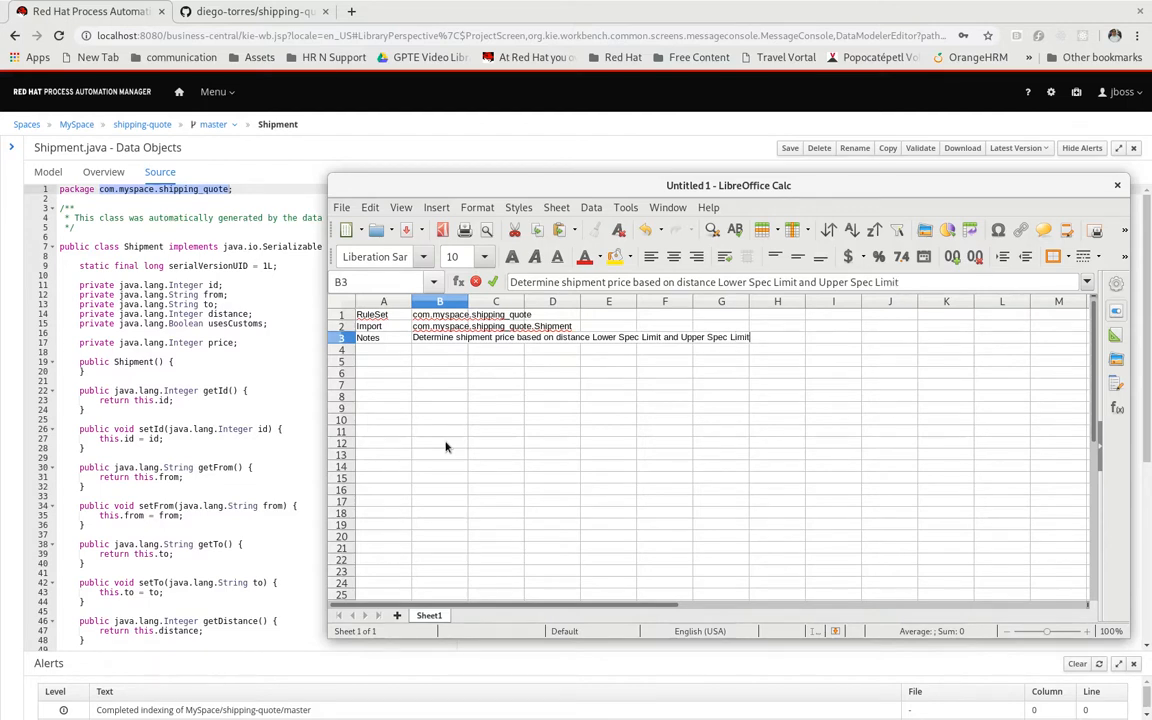
key(Return)
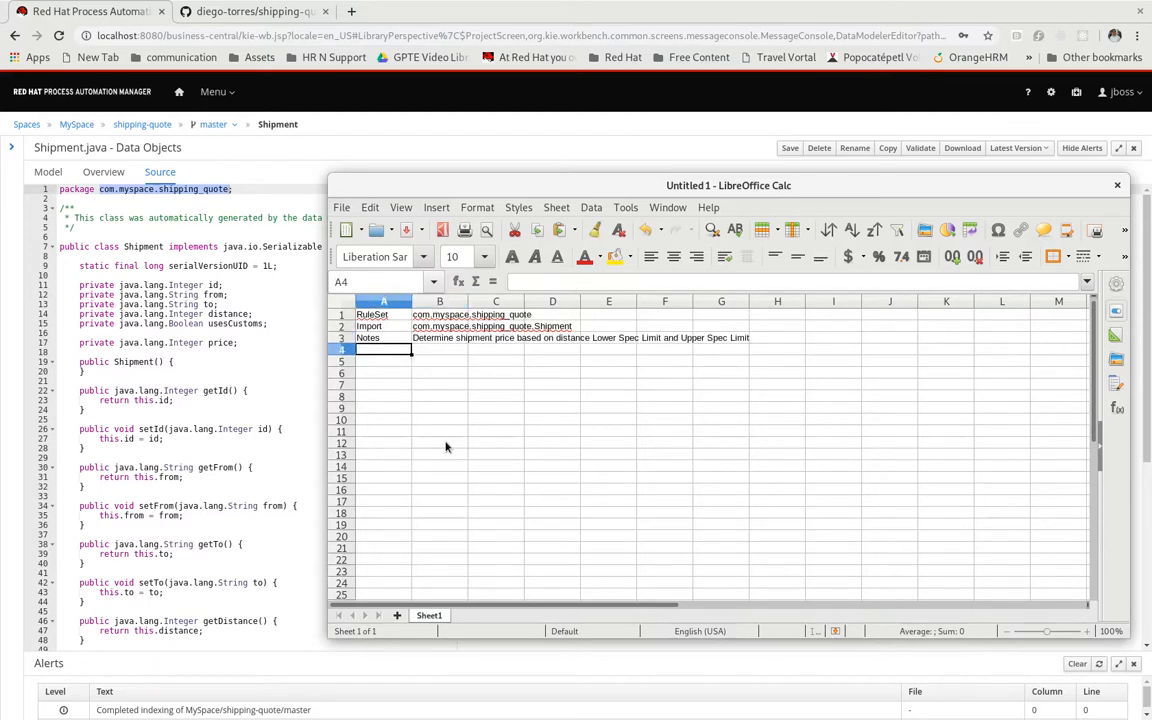
Leave row 4 blank and enter the table declaration "RuleTable shipping_price" in cell A5
key(Return)
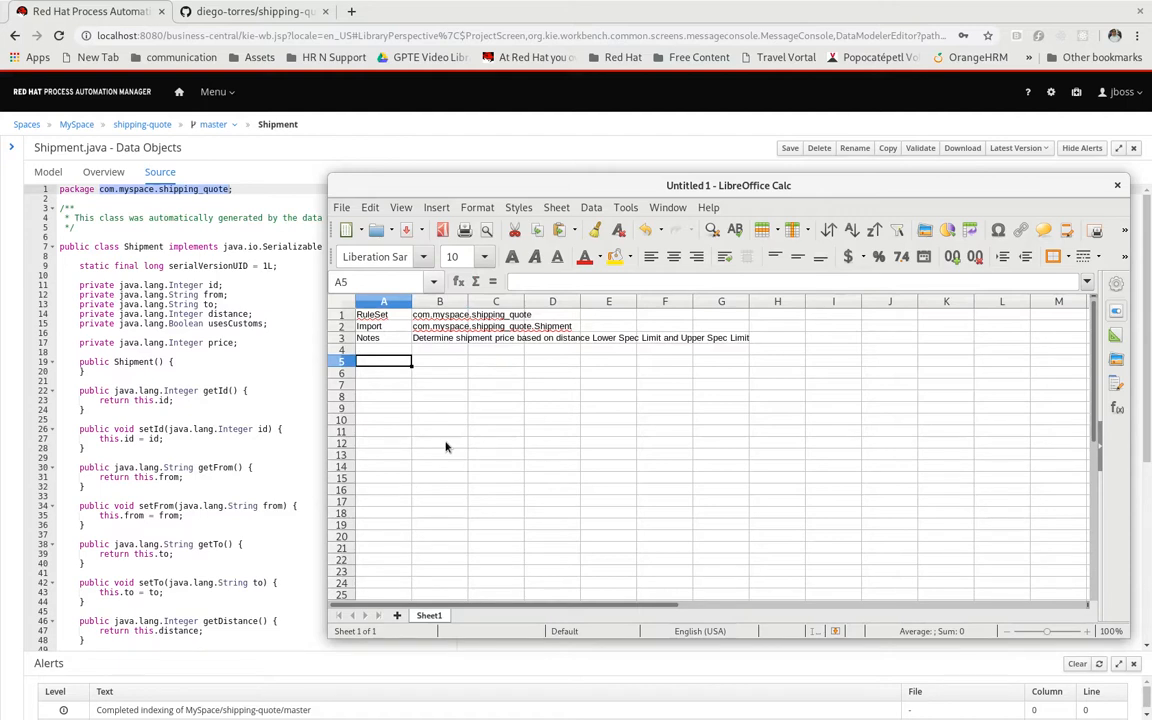
text(Rule)
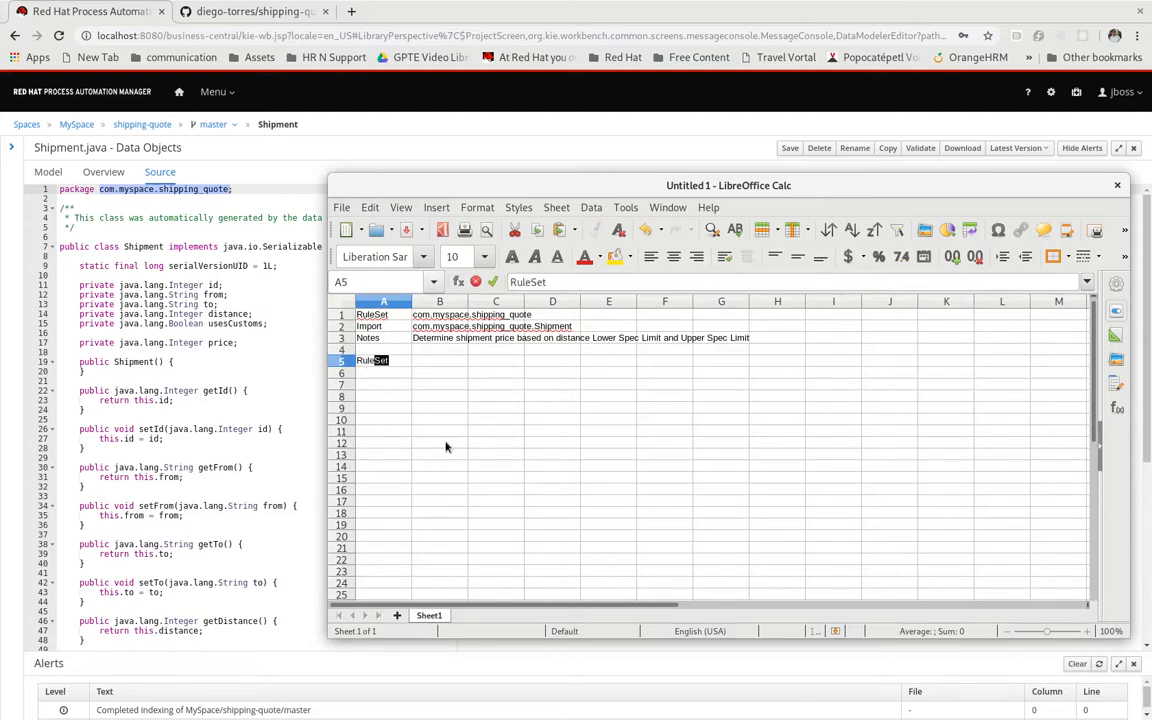
text(Table shipping)
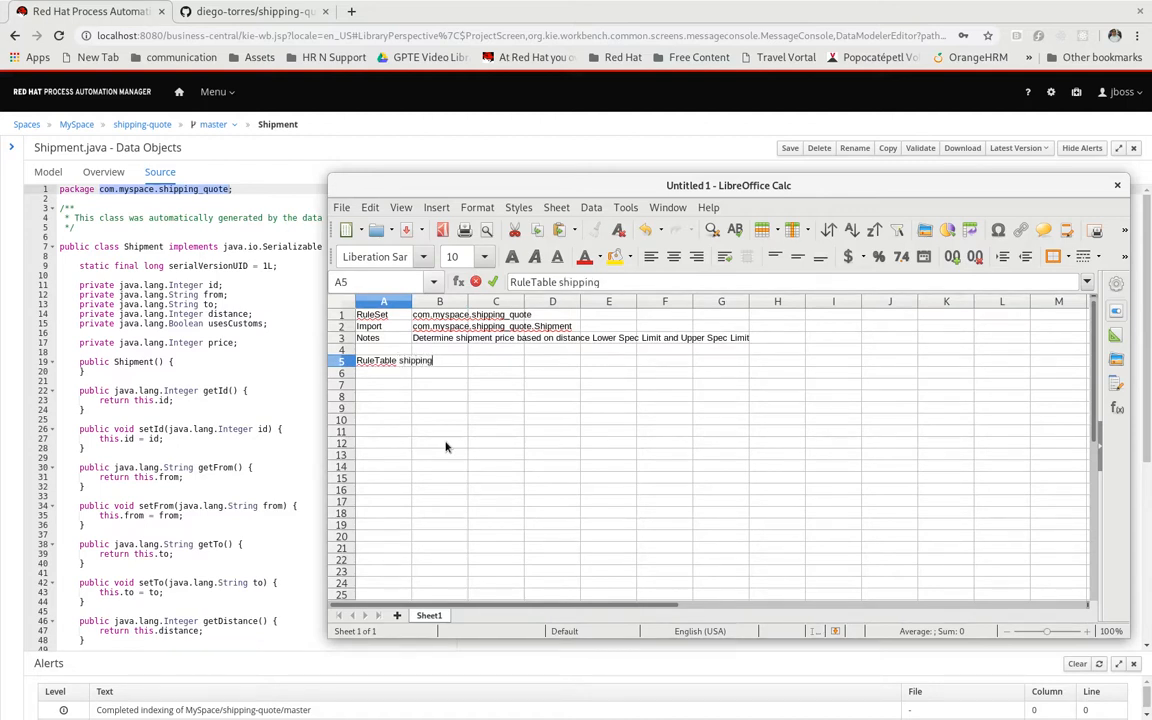
text(_price)
key(Return)
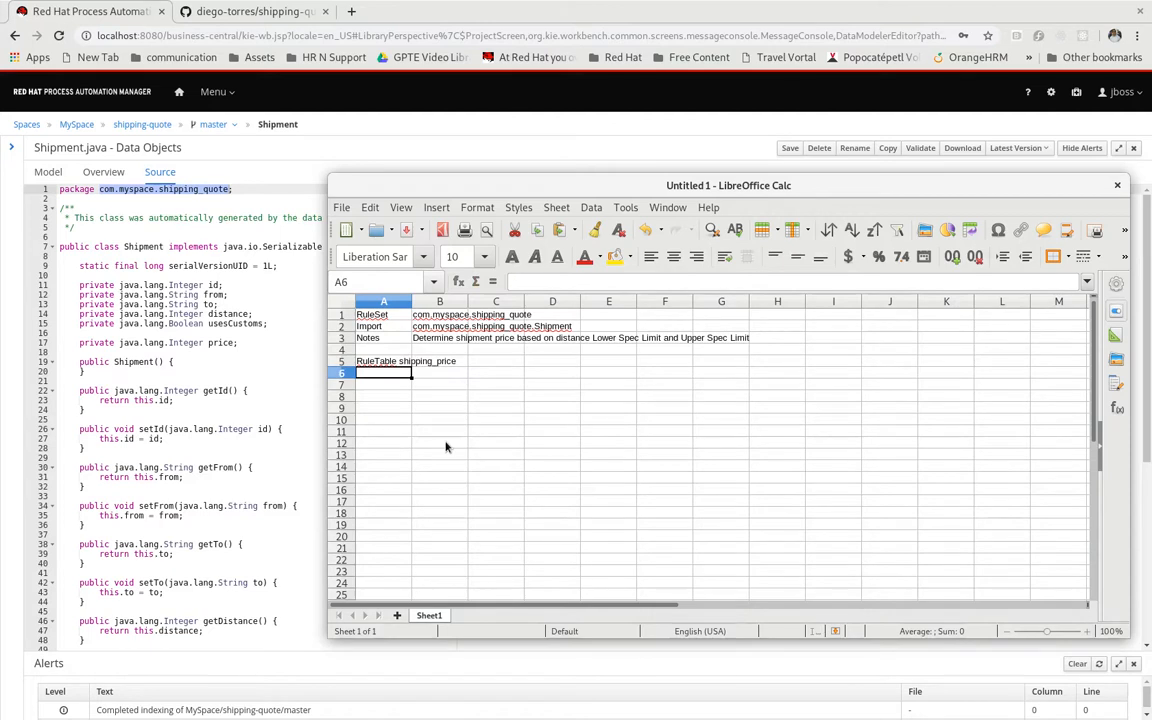
Fill the column types in row 6 with NAME in A6, CONDITION in B6 and C6, and ACTION in D6
text(NAME)
key(Tab)
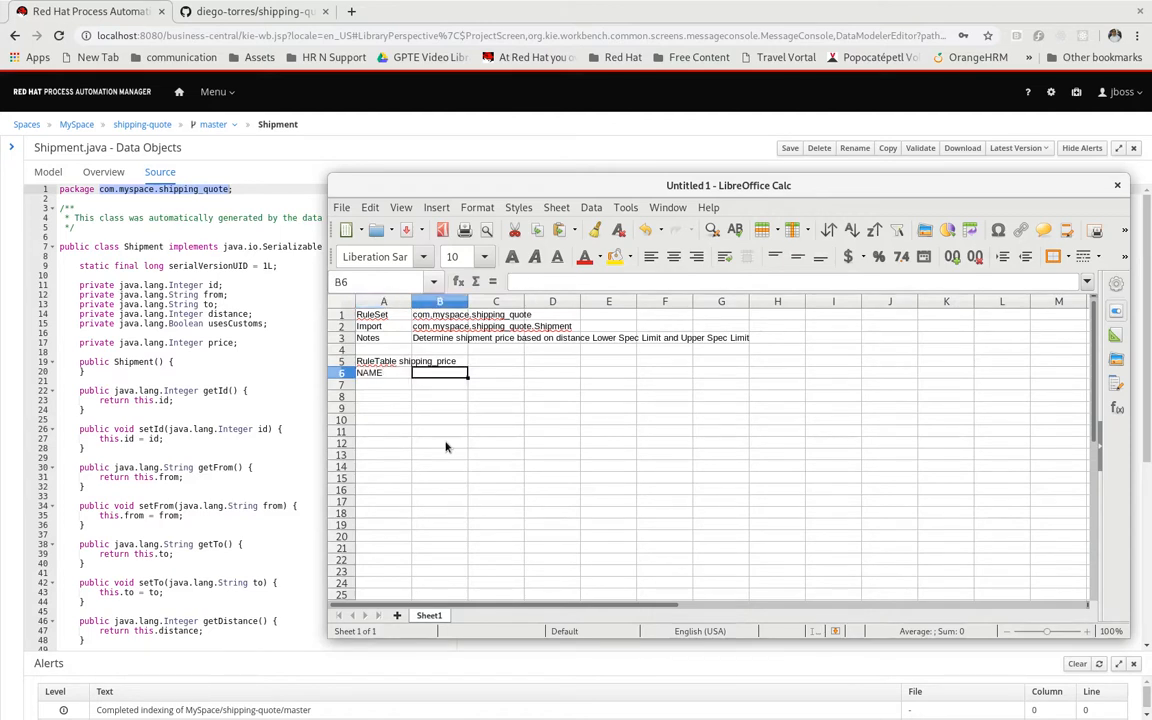
text(CONDITION)
key(Tab)
text(CONDITION)
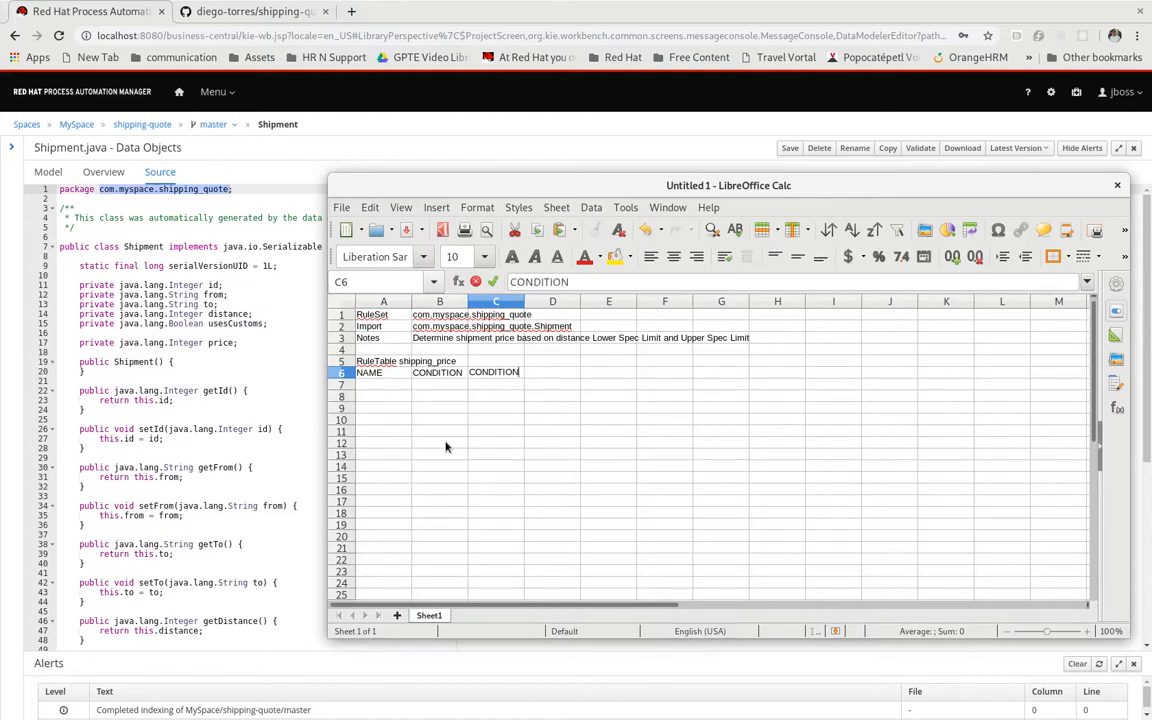
key(Tab)
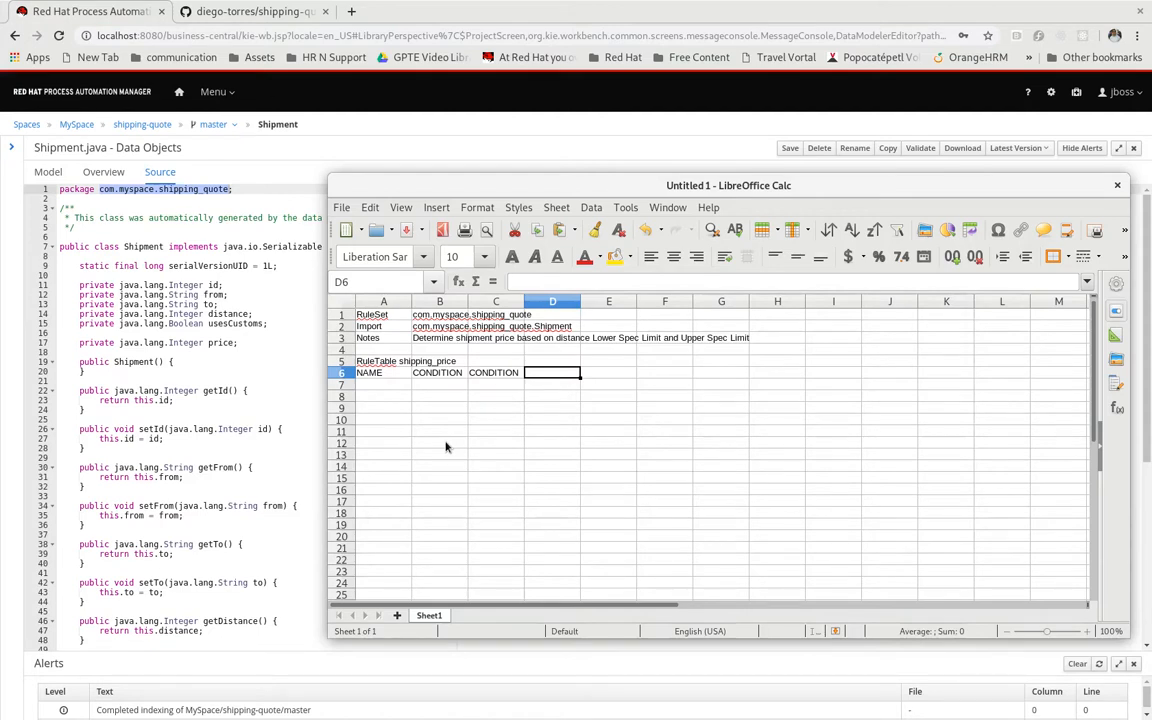
text(ACTION)
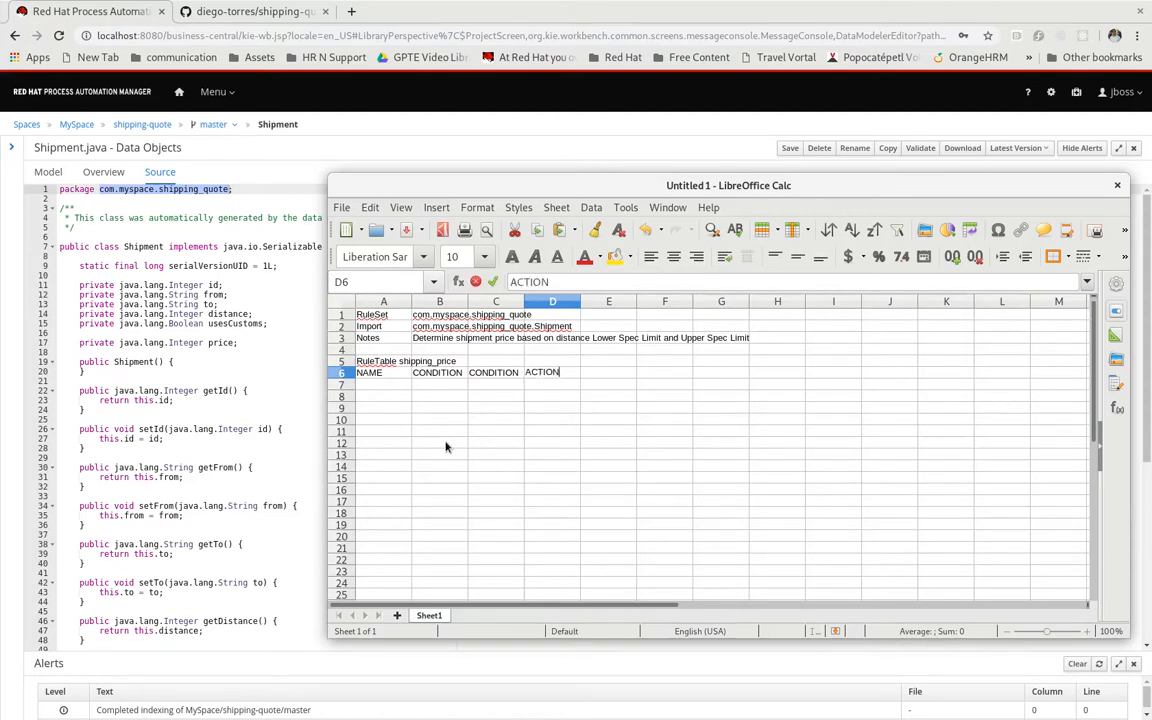
key(Return)
key(Tab)
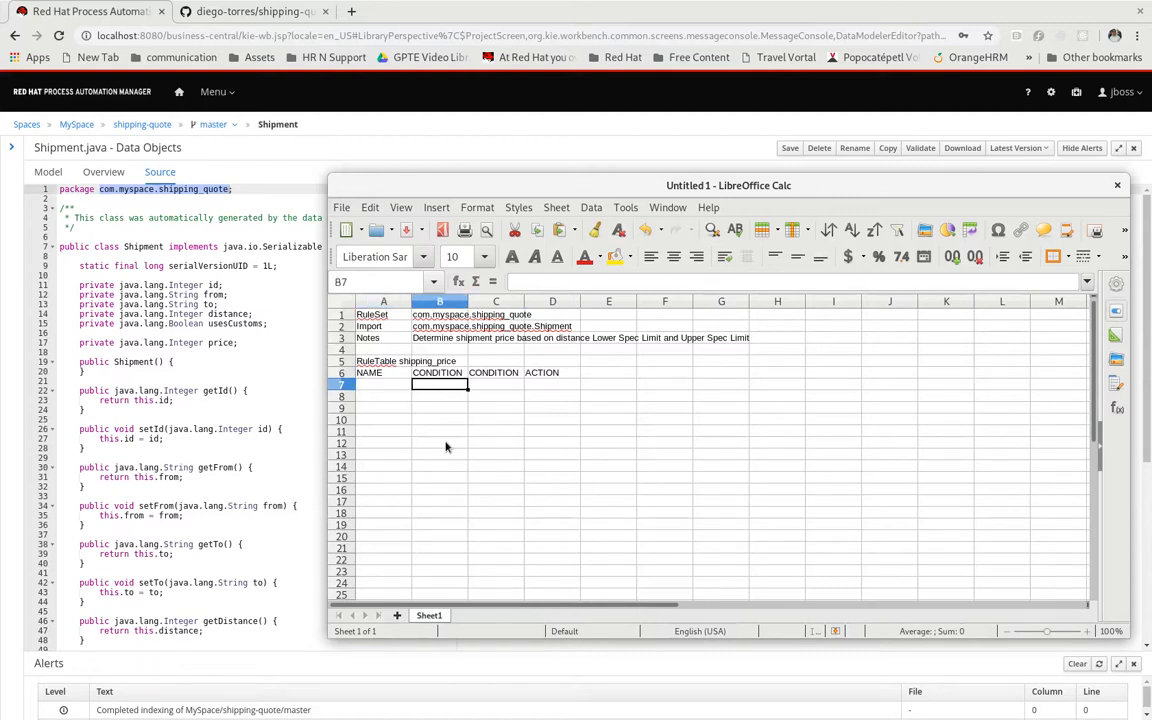
text($)
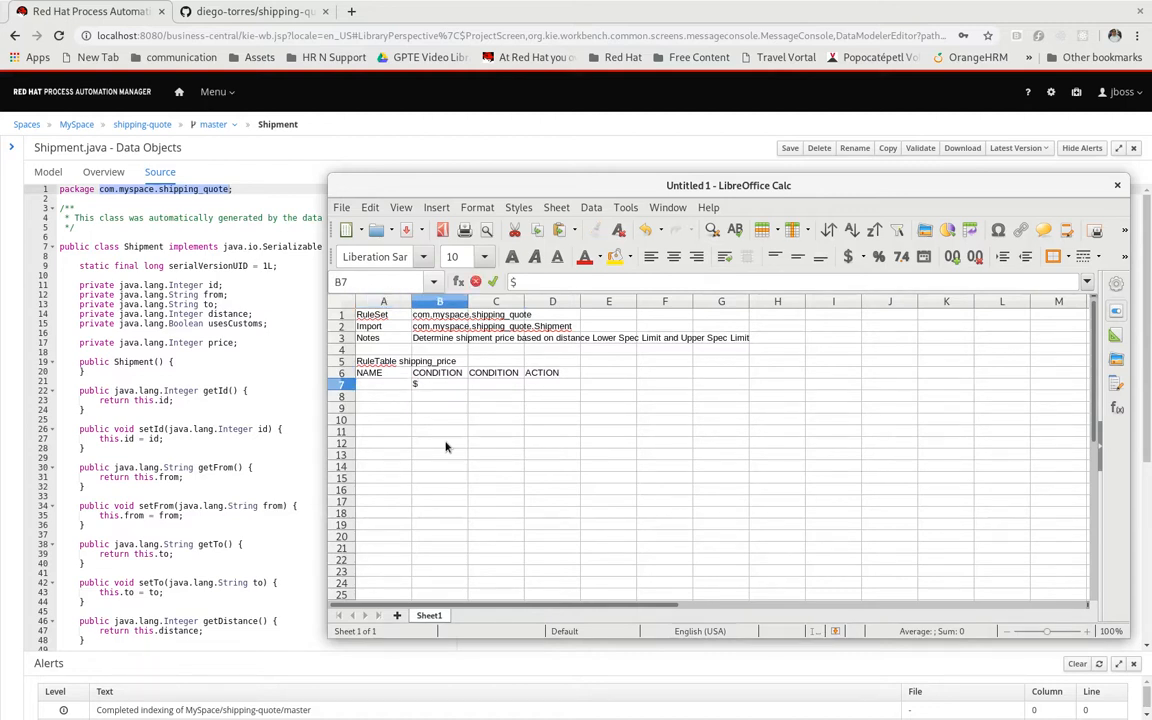
key(Escape)
key(Up)
key(Left)
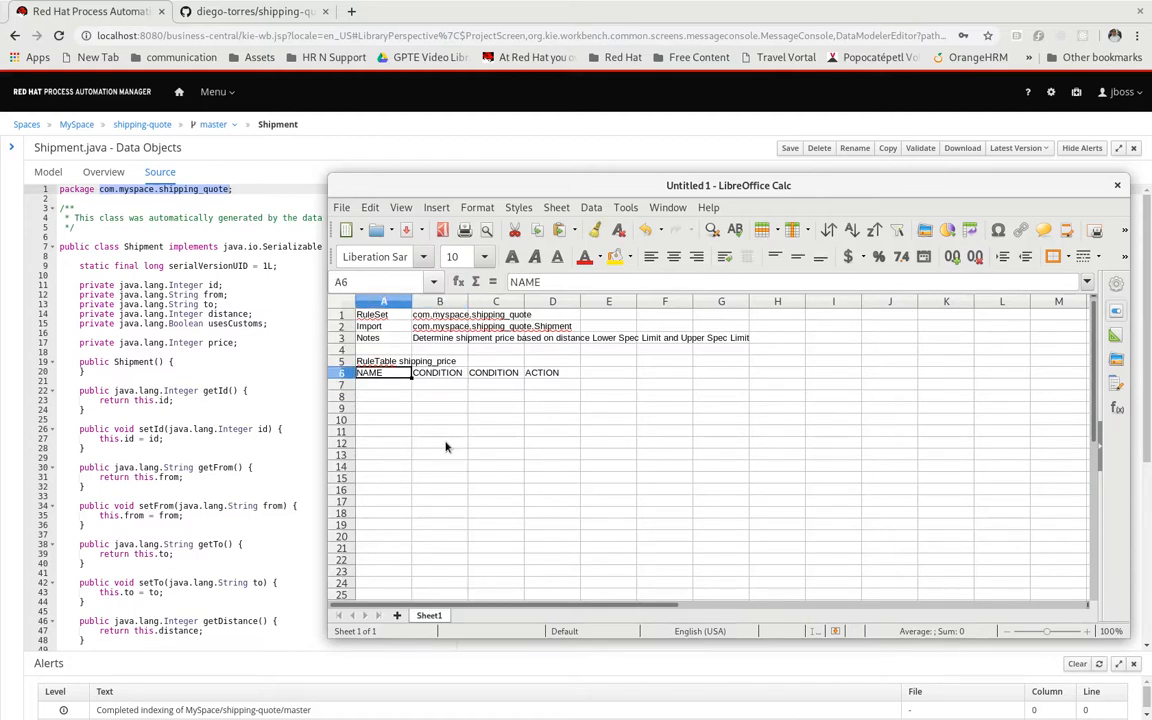
key(Right)
key(Down)
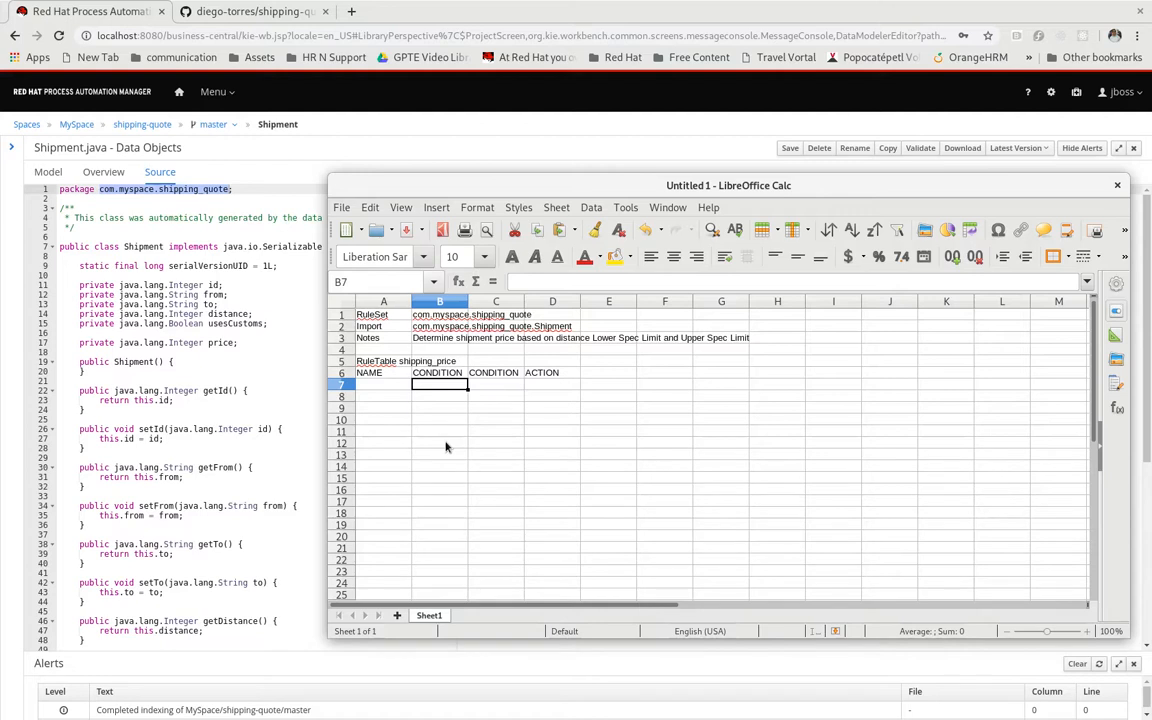
Enter the object binding "$shipment: Shipment" in cell B7, below the first CONDITION heading
text($SHIP)
key(BackSpace)
key(BackSpace)
key(BackSpace)
key(BackSpace)
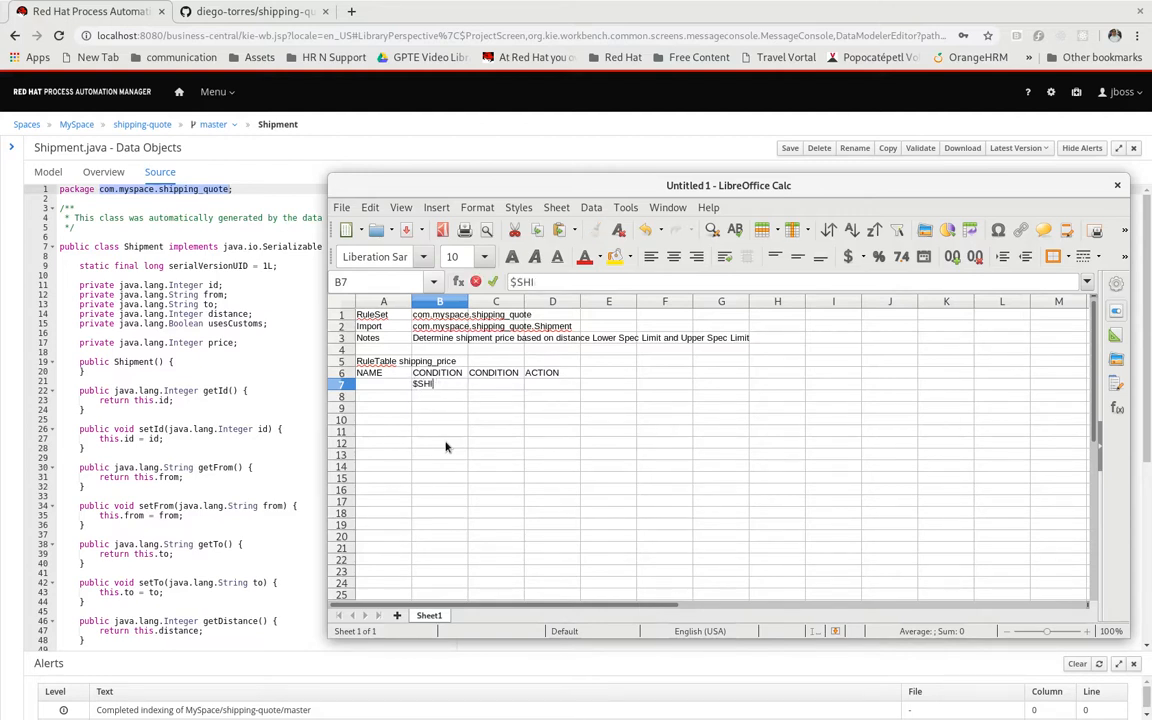
text(shipment: Ship)
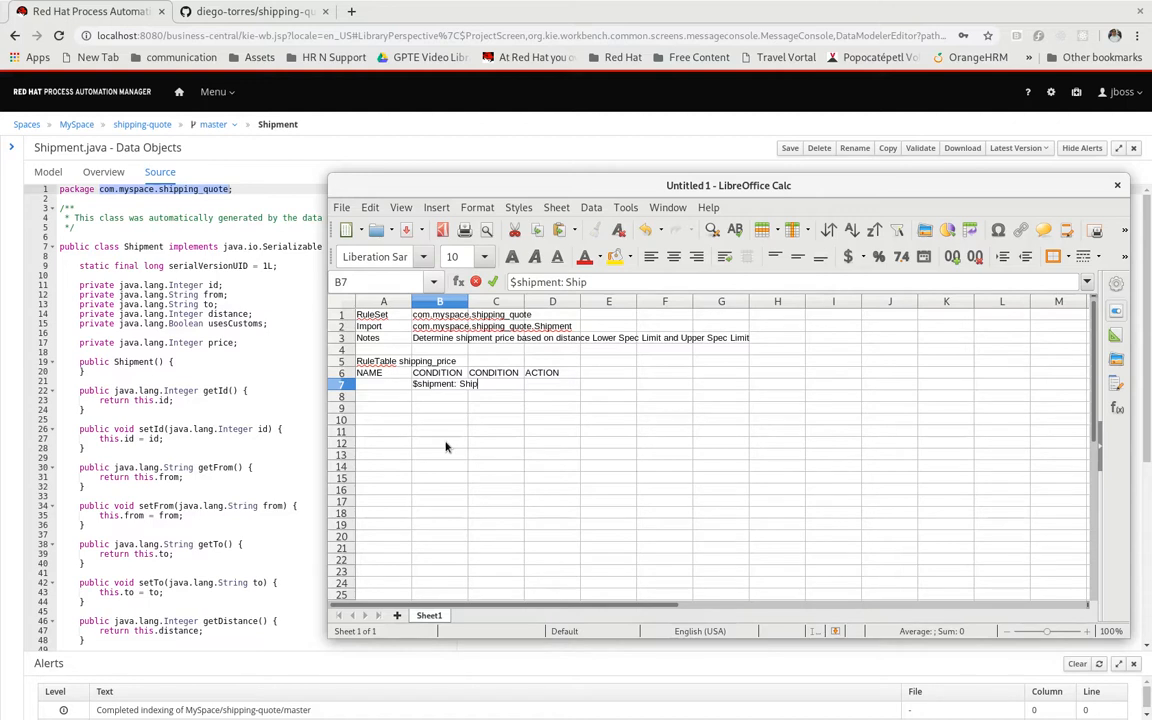
text(ment)
key(Return)
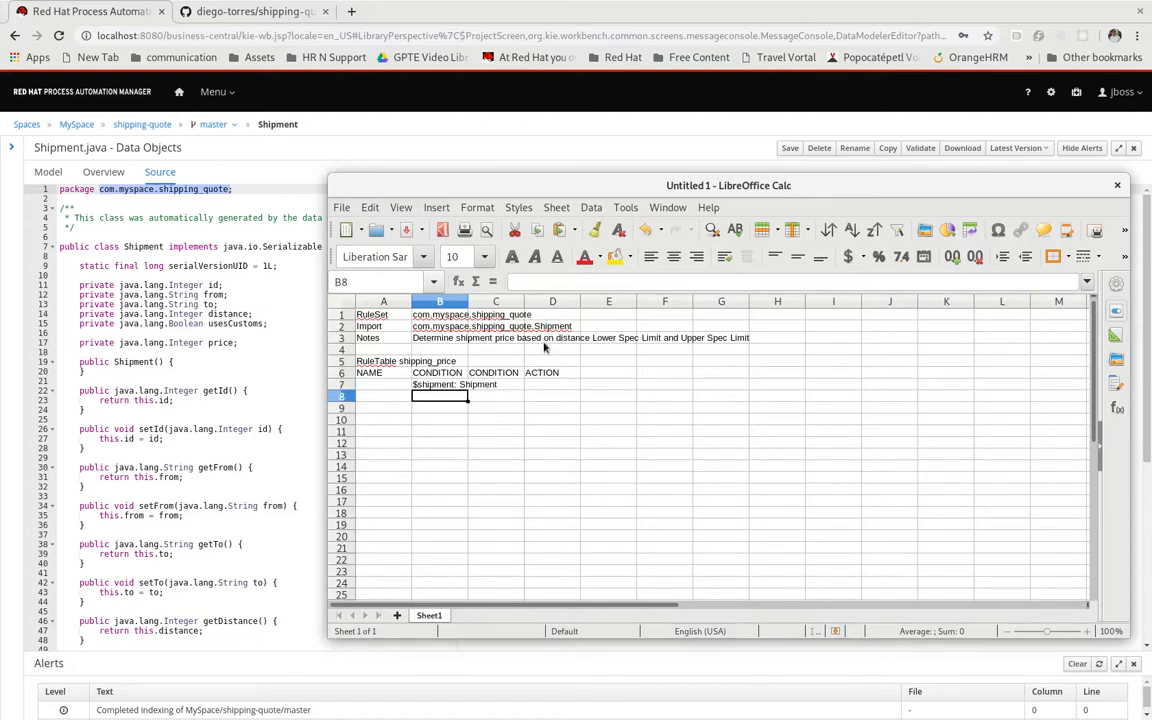
Merge cells B7 and C7 so the $shipment binding spans both CONDITION columns
key(Up)
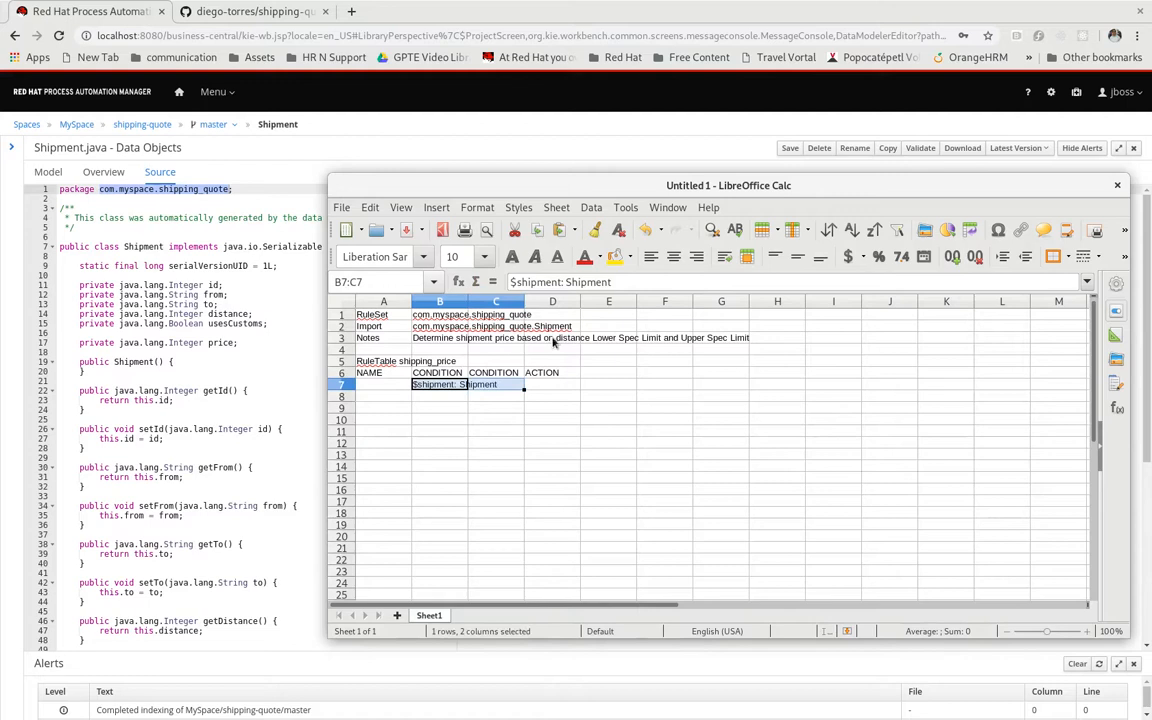
shift+click(512, 388)
right_click(512, 388)
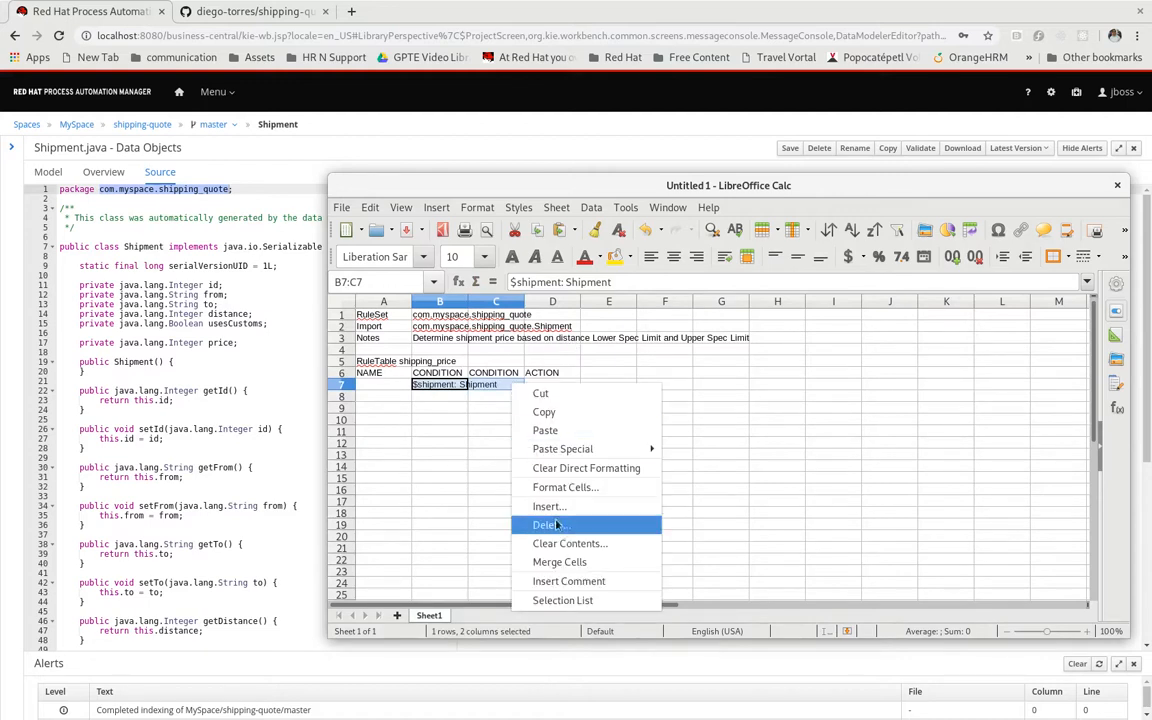
click(585, 562)
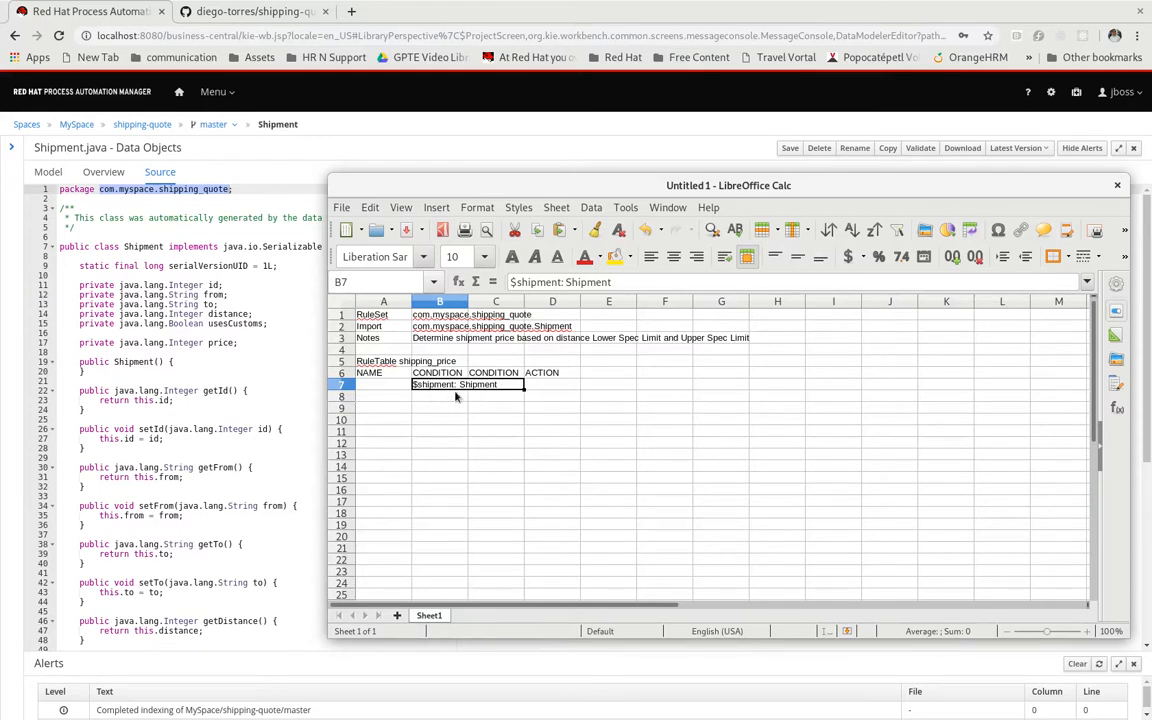
Enter the lower-limit condition "distance > $1" in B8, with distance starting in lower case
click(442, 396)
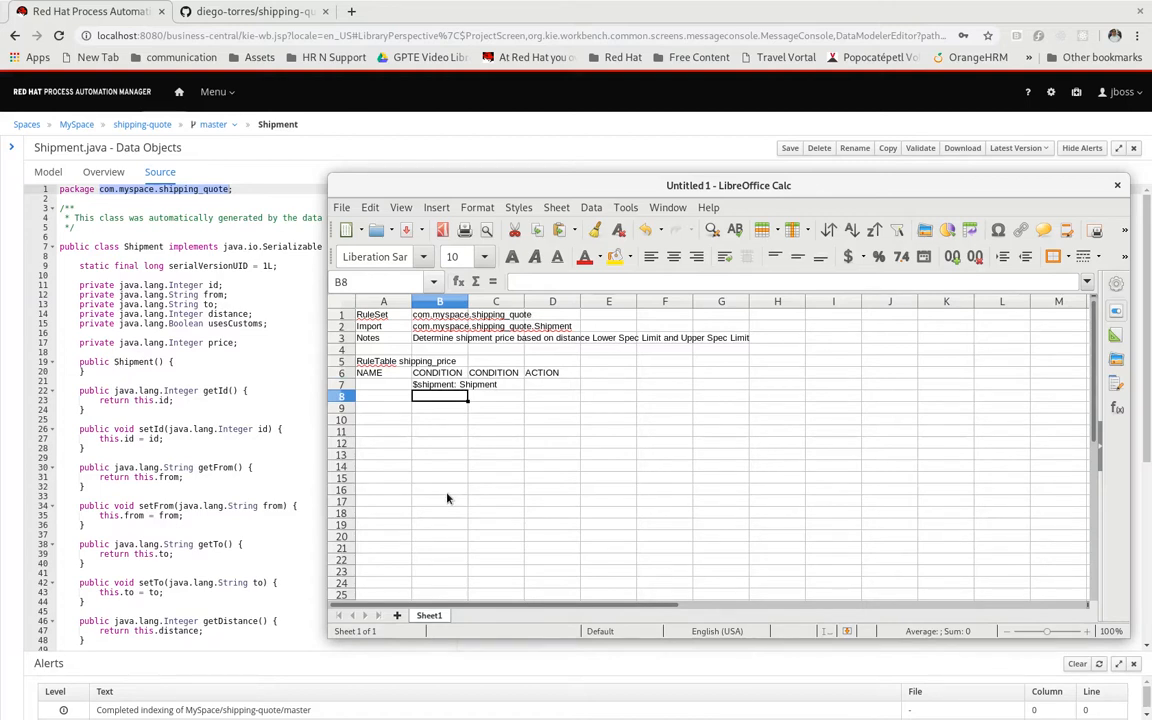
text(distance)
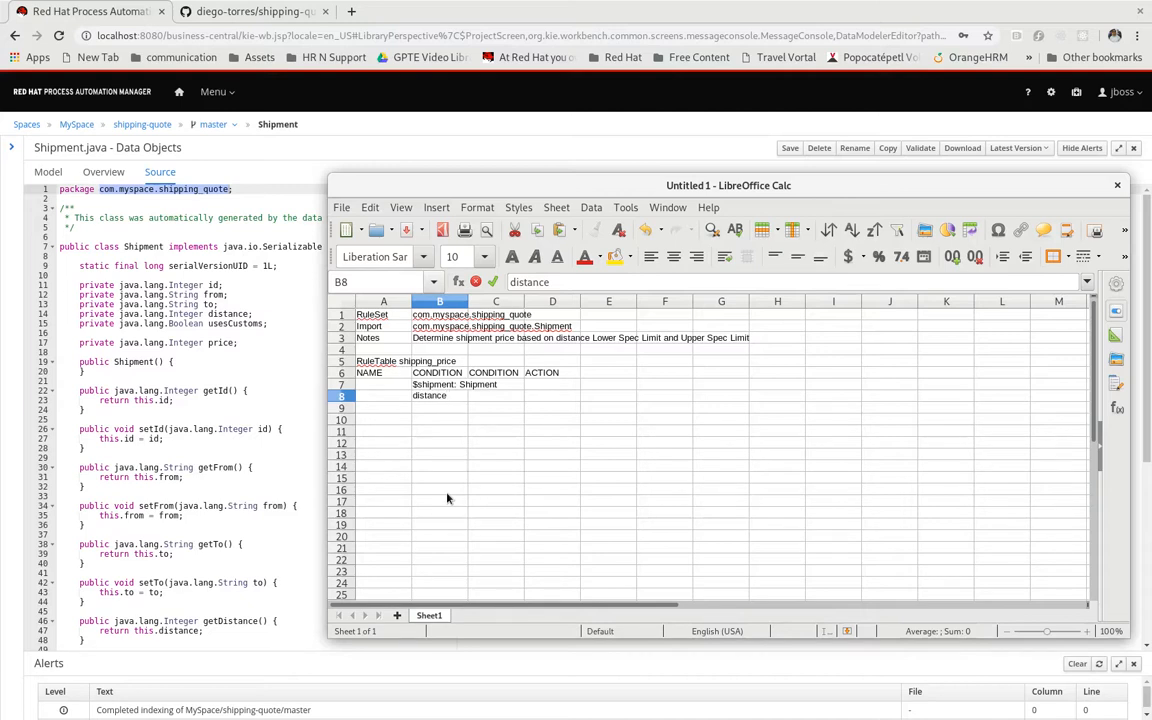
text(> $1)
key(Return)
key(Up)
key(F2)
key(Home)
key(Delete)
text(d)
key(Return)
Enter the upper-limit condition "distance <= $1" in C8, with distance starting in lower case
key(Up)
key(Right)
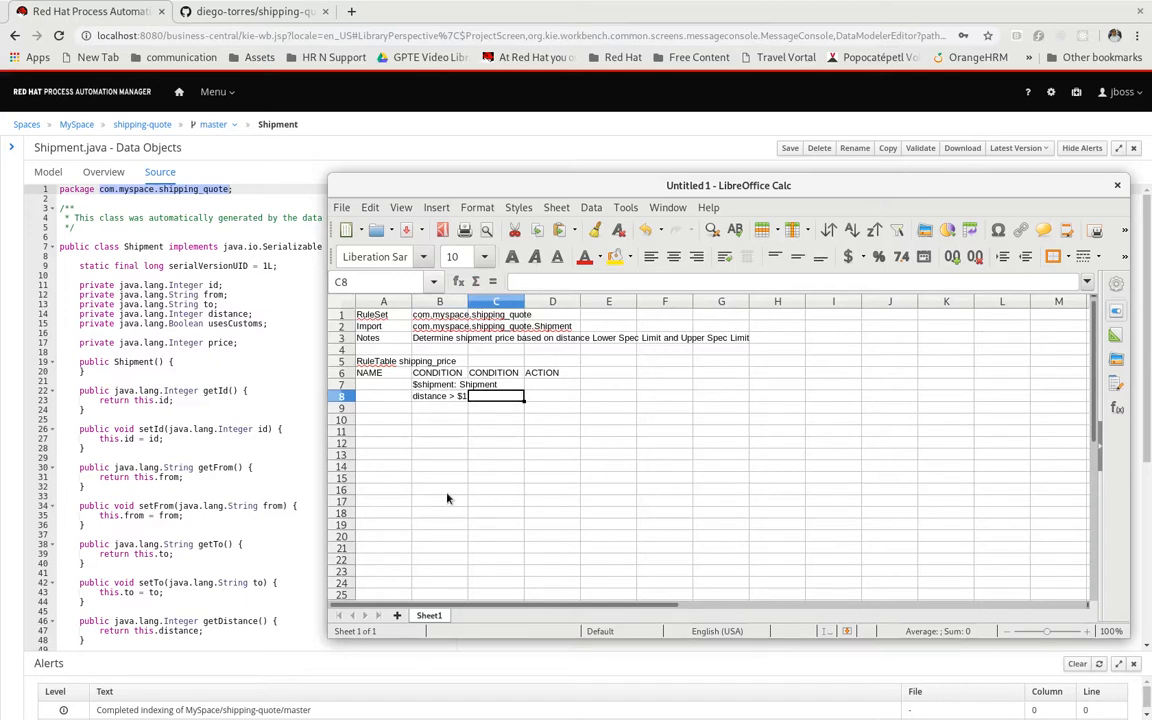
text(dist)
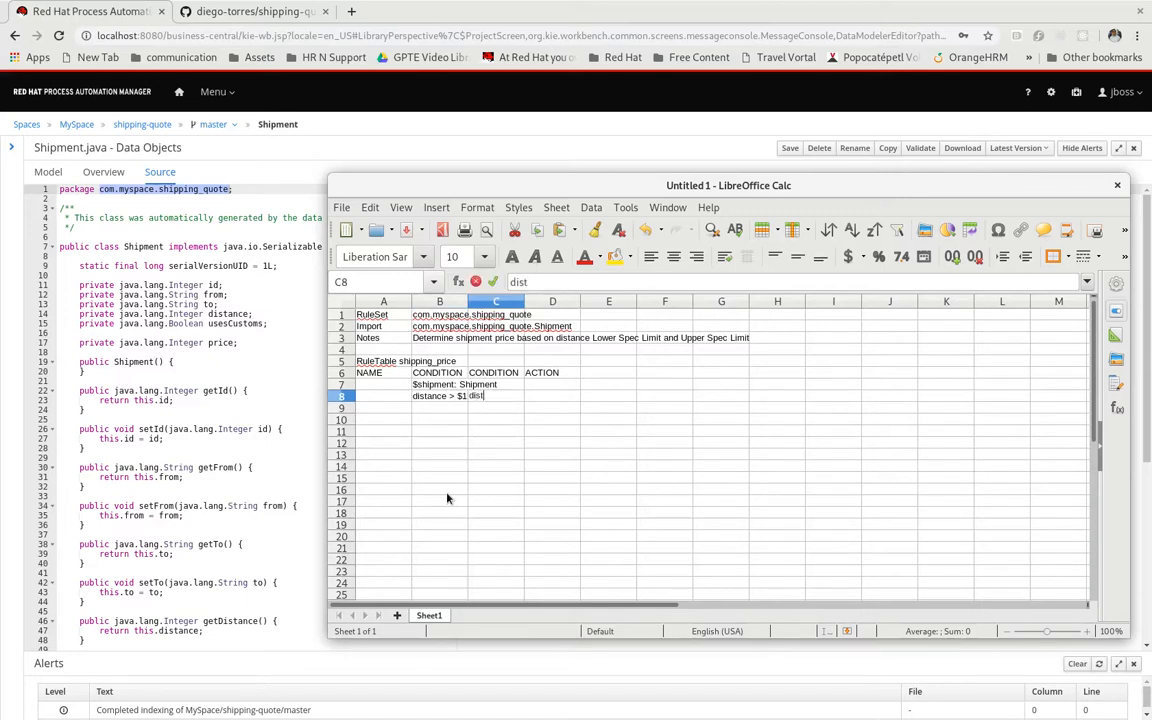
text(ance <= $1)
key(Return)
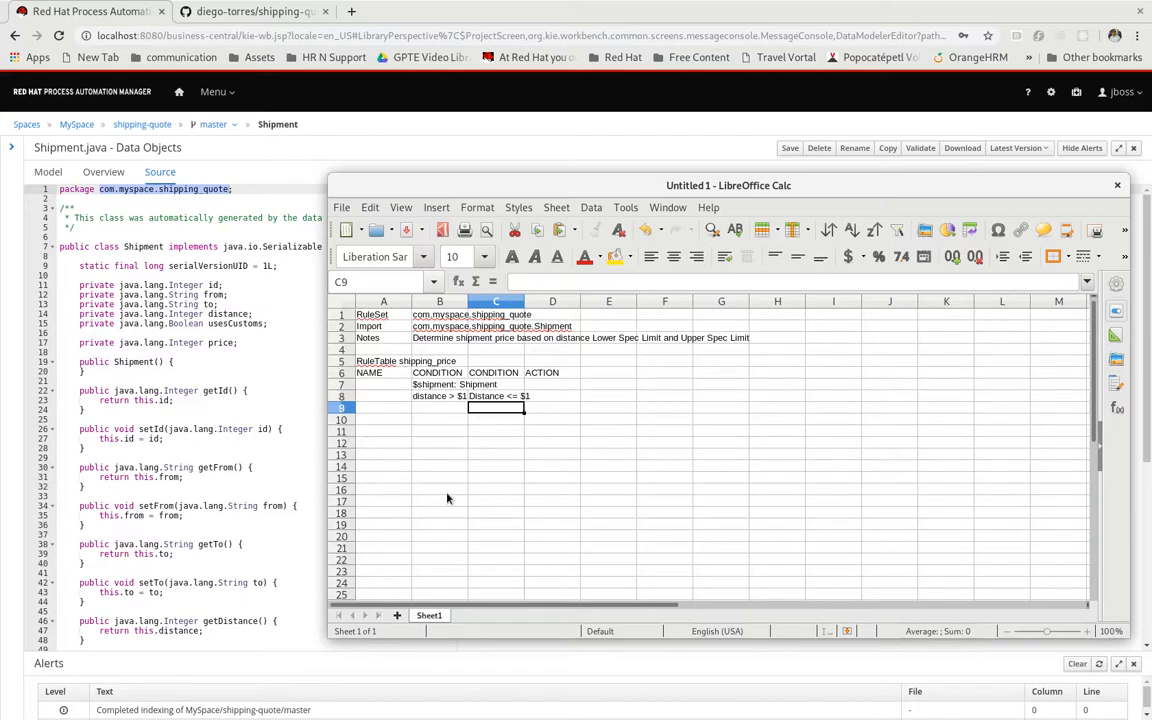
key(Up)
key(F2)
key(Home)
key(Delete)
text(d)
key(Return)
Enter the action "$shipment.setPrice($param);" in D8 and move to A9
key(Up)
key(Right)
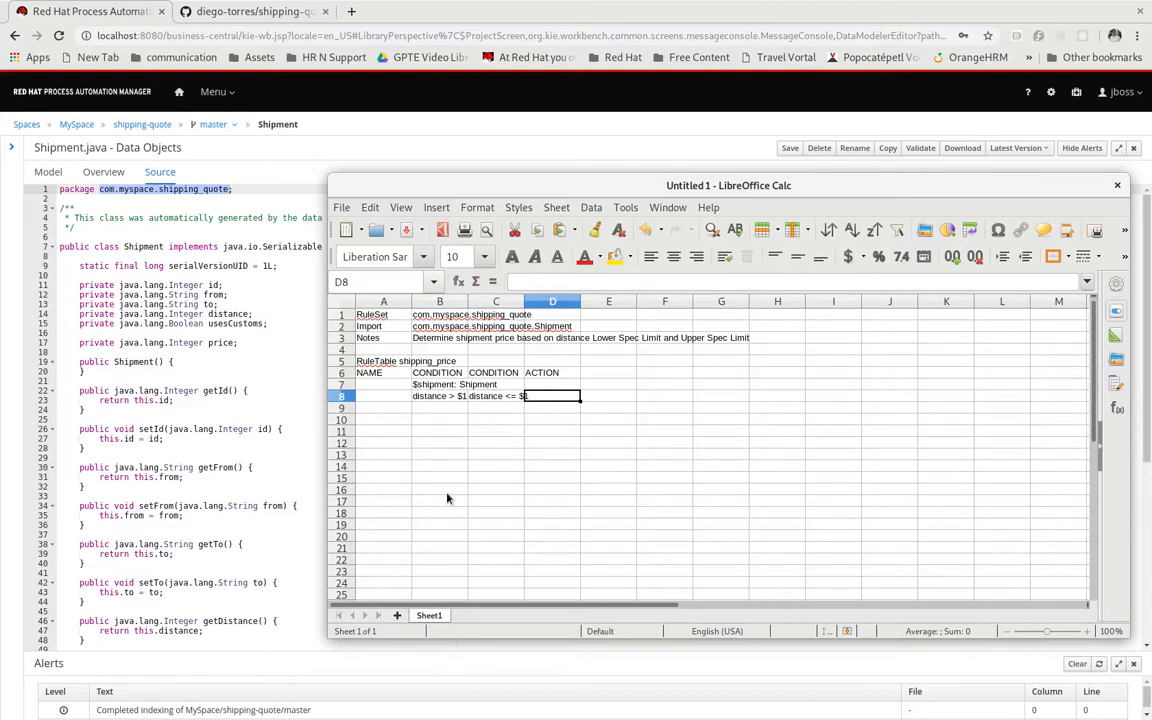
text($shipment)
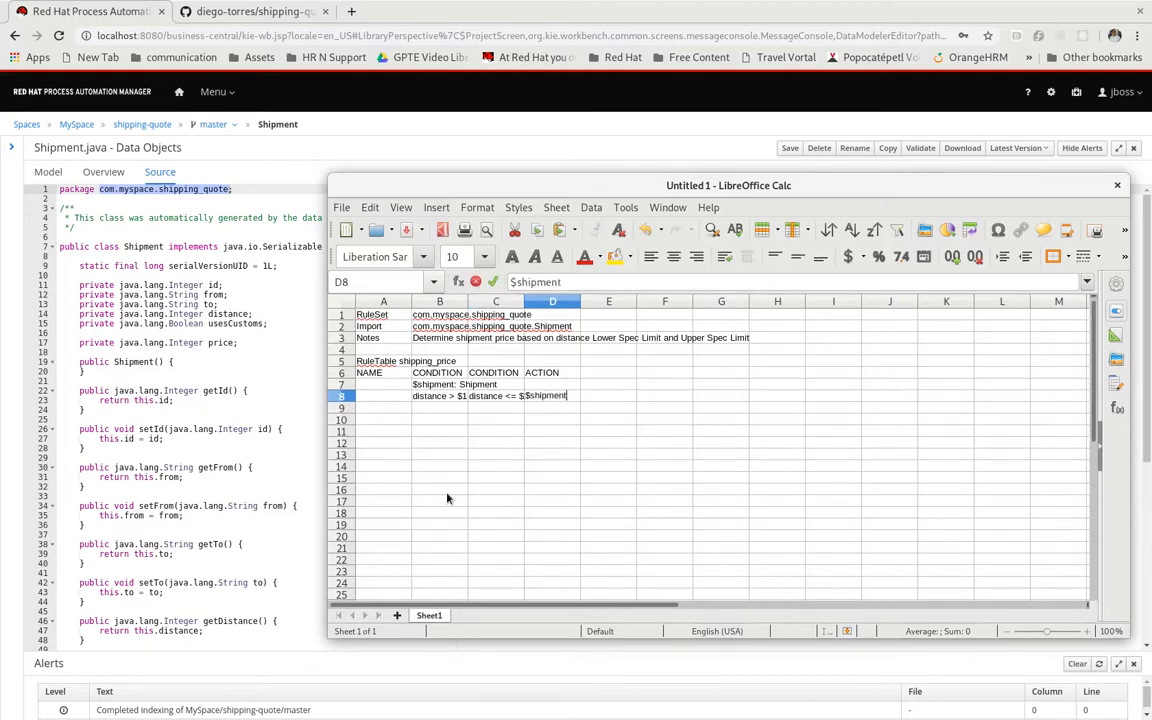
text(.setPrice($para)
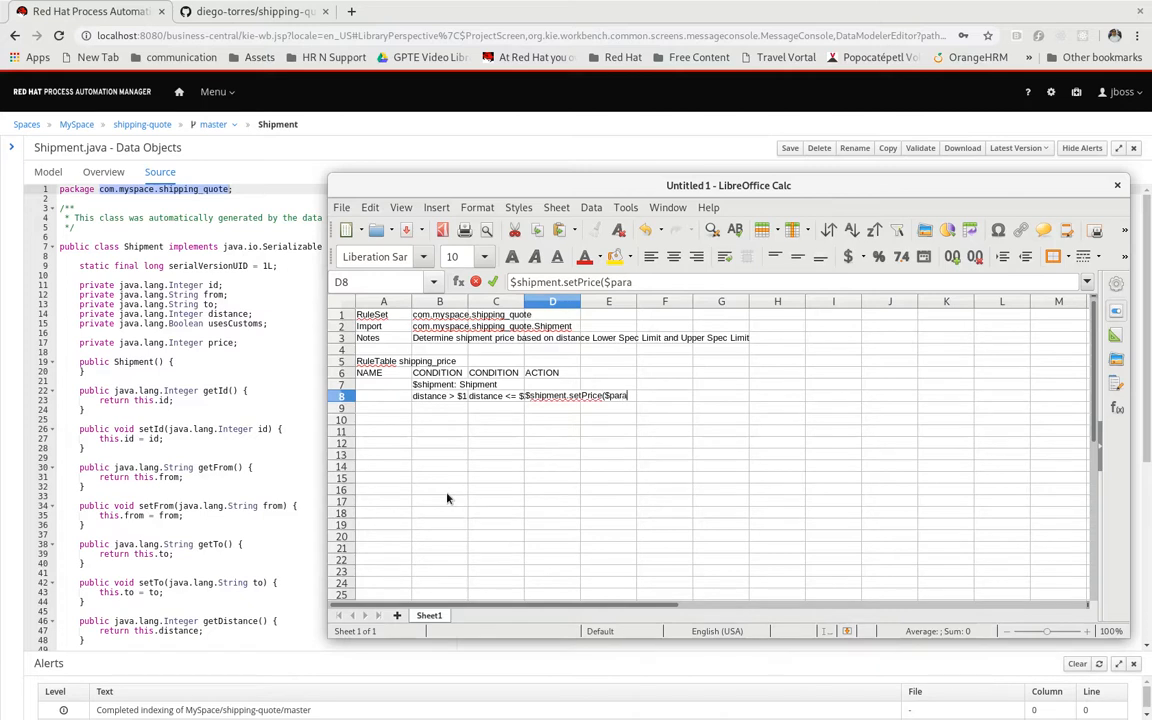
text(m);)
key(Return)
key(Up)
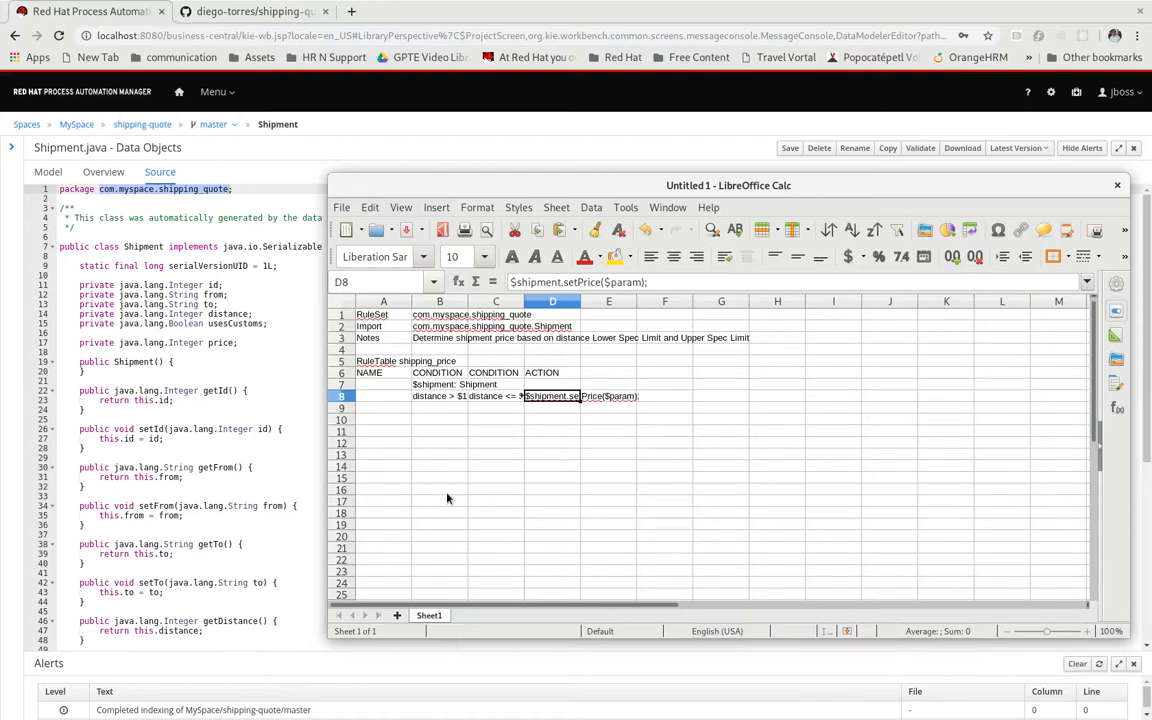
key(Left)
key(Left)
key(Left)
key(Down)
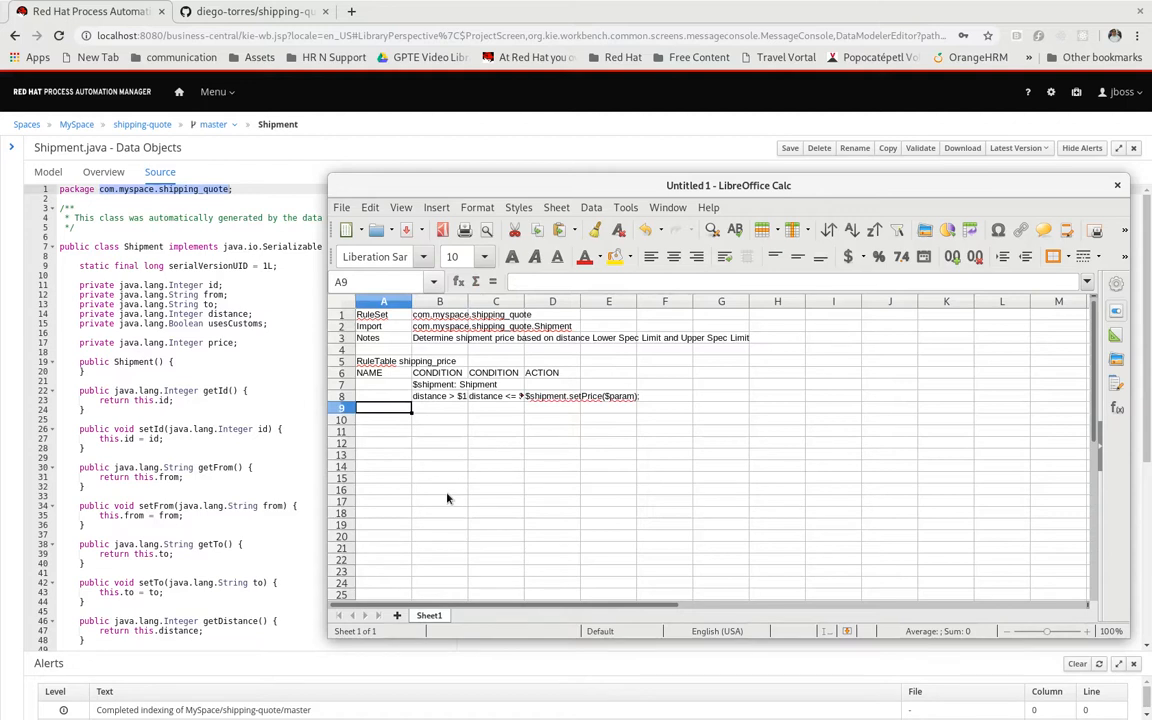
Enter the row 9 labels NAME, DISTANCE LSL, DISTANCE USL and PRICE, and widen columns B and C to fit their text
text(NAME)
key(Tab)
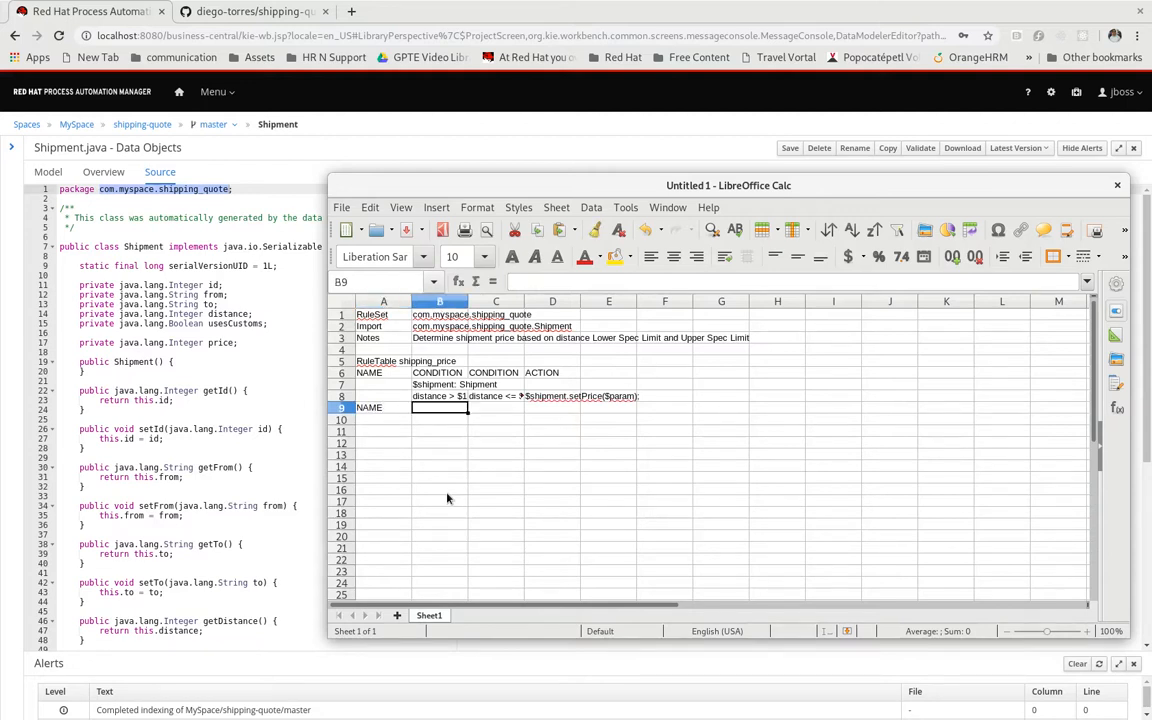
text(DIS)
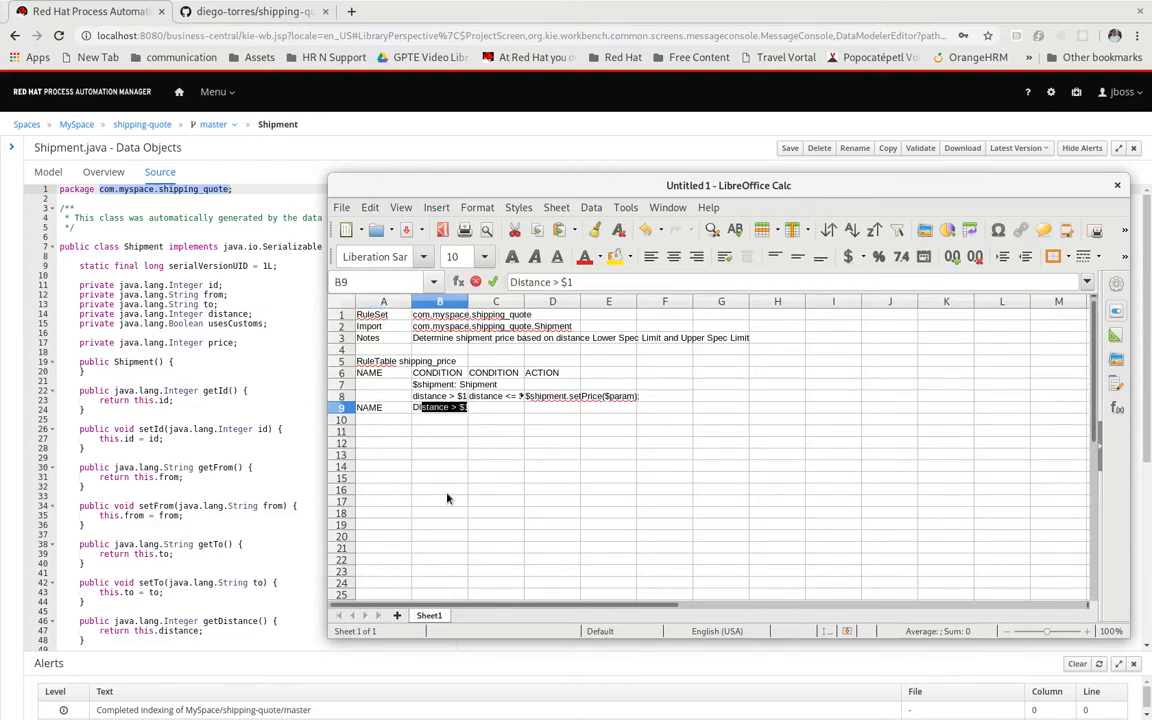
text(TANCE LSL)
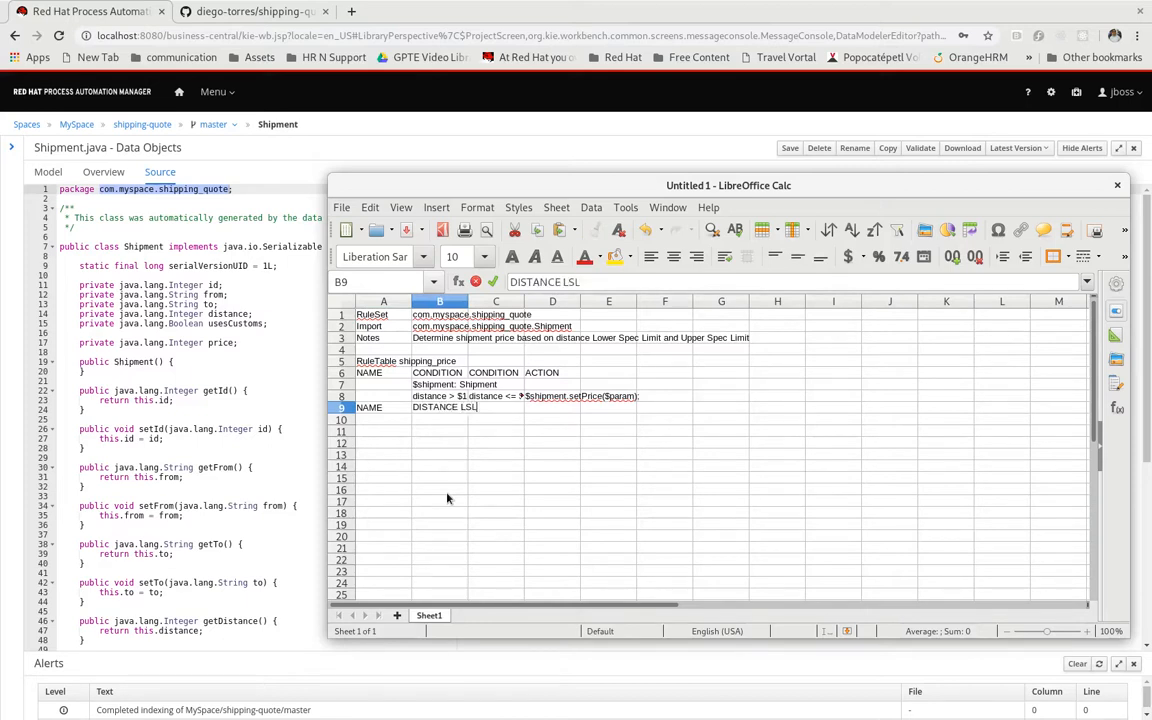
key(Tab)
text(DISTA)
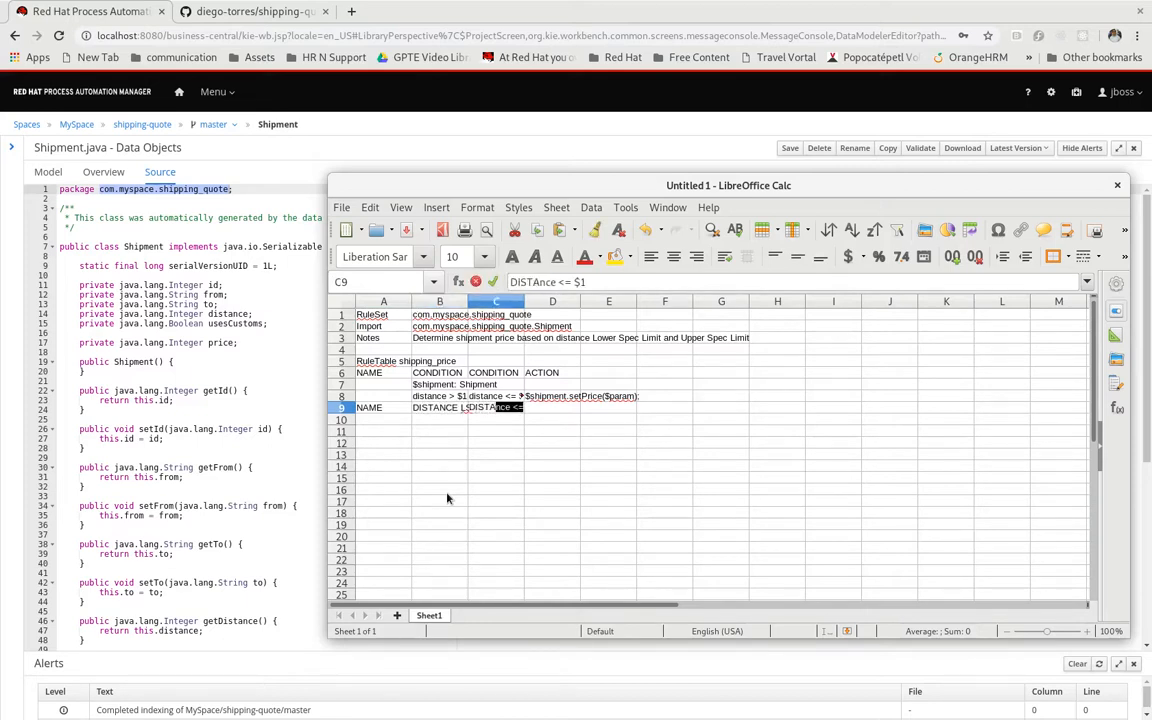
text(NCE USL)
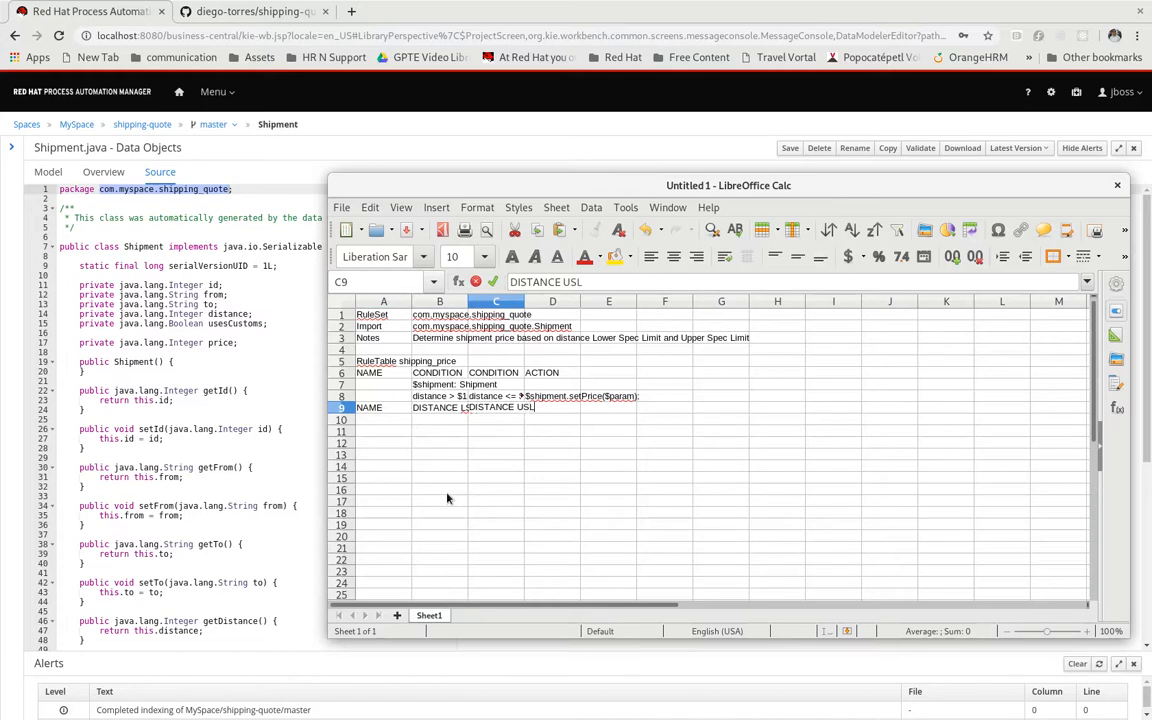
key(Tab)
text(PRICE)
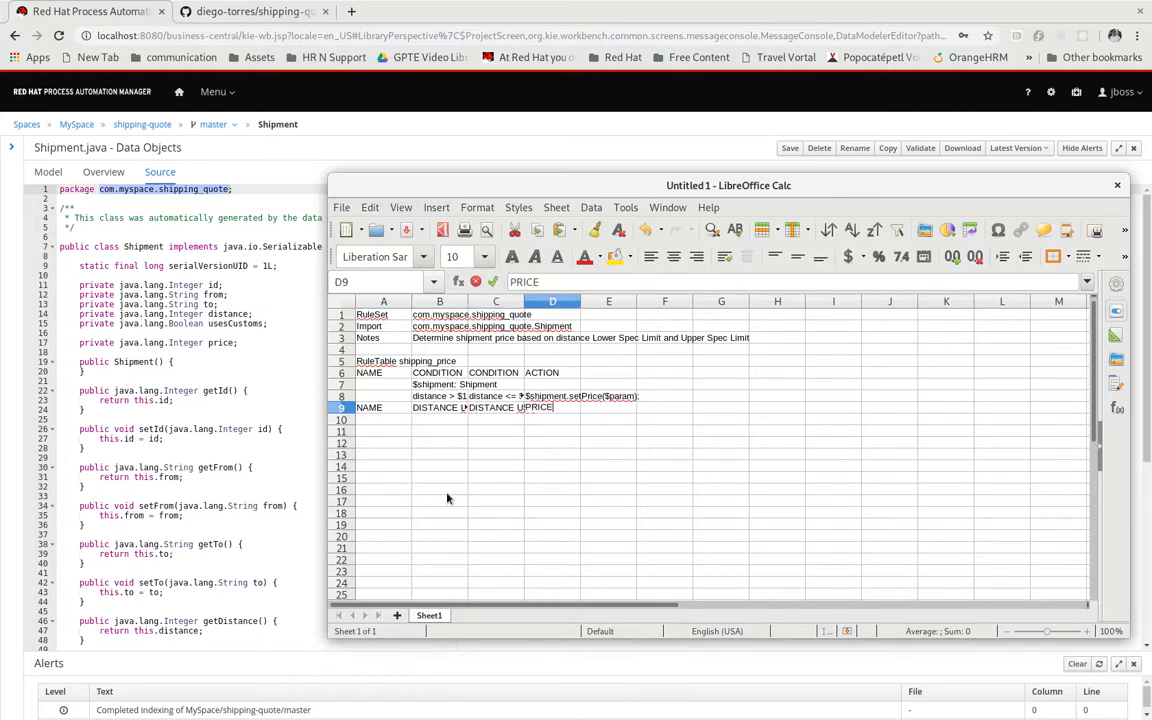
key(Return)
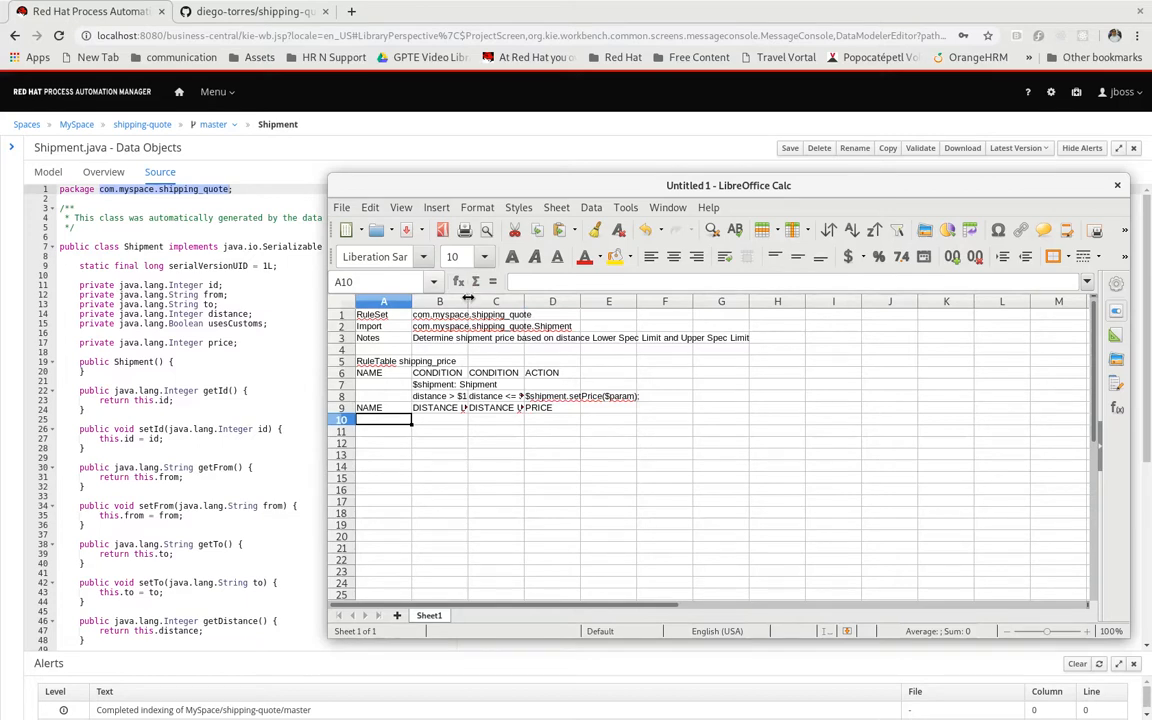
drag(469, 300, 605, 305)
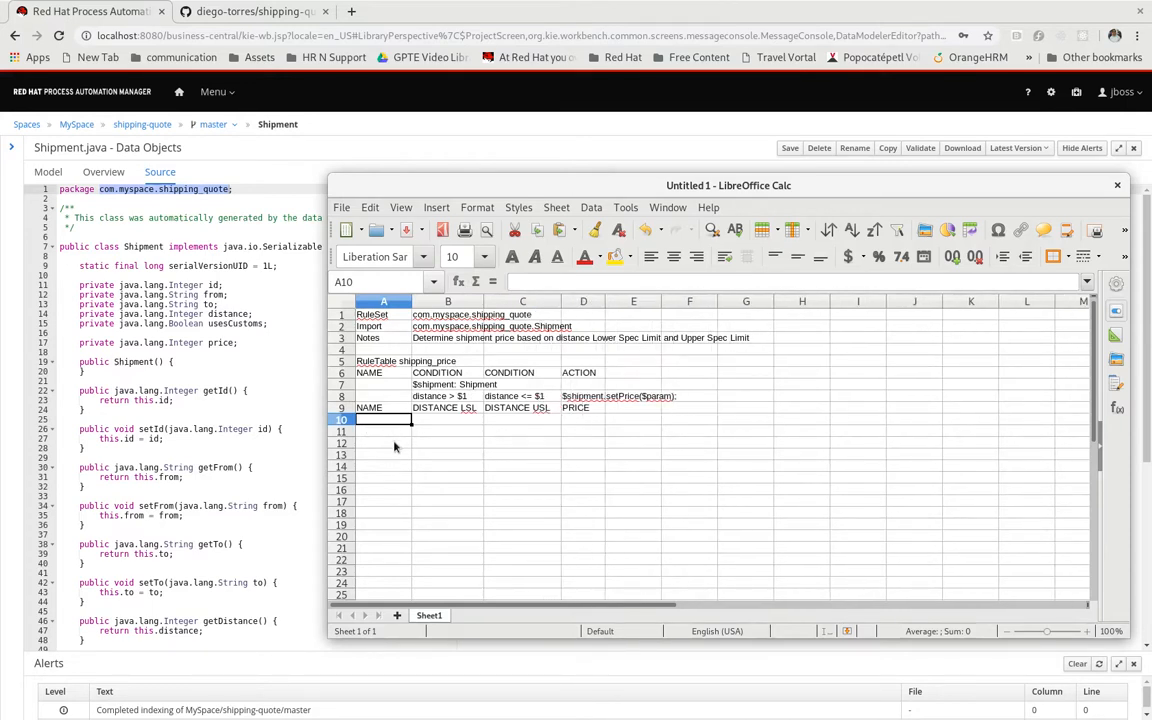
Name the three rules in A10 to A12 "Short trip", "Medium trip" and "Large trip"
text(Sho)
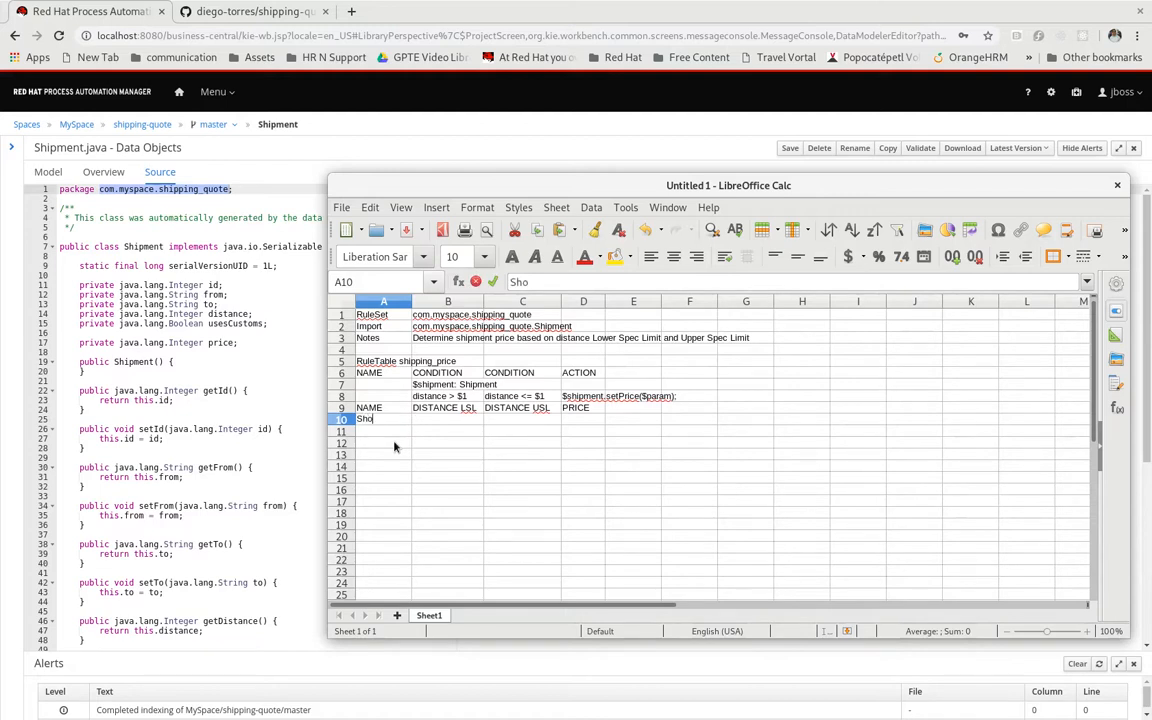
text(rt trip)
key(Return)
text(Medium trip)
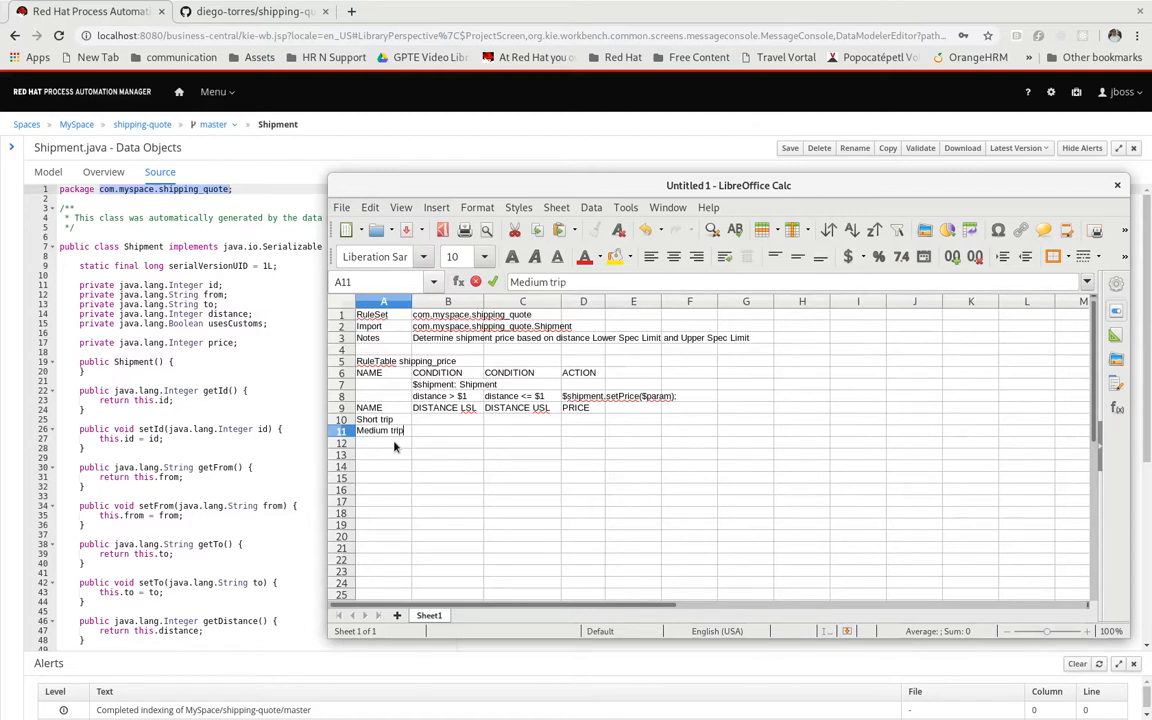
key(Return)
text(Lar)
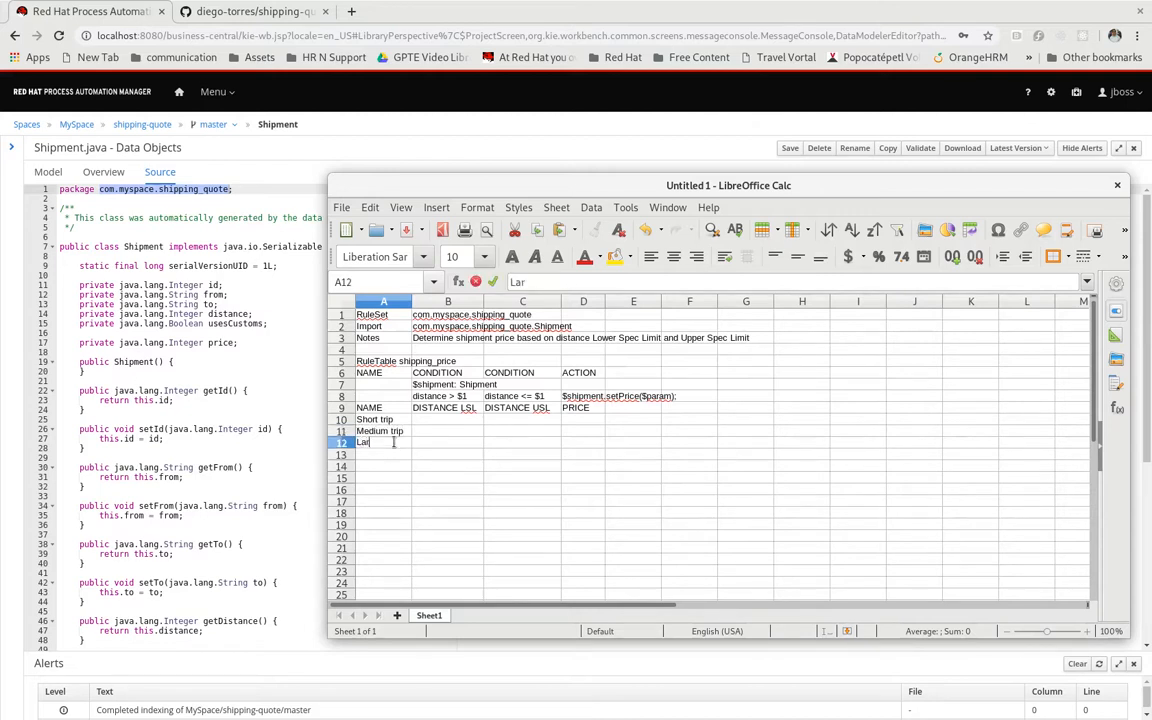
text(ge trip)
key(Return)
Set the Short trip distance limits to 1 in B10 and 150 in C10
key(Up)
key(Up)
key(Up)
key(Right)
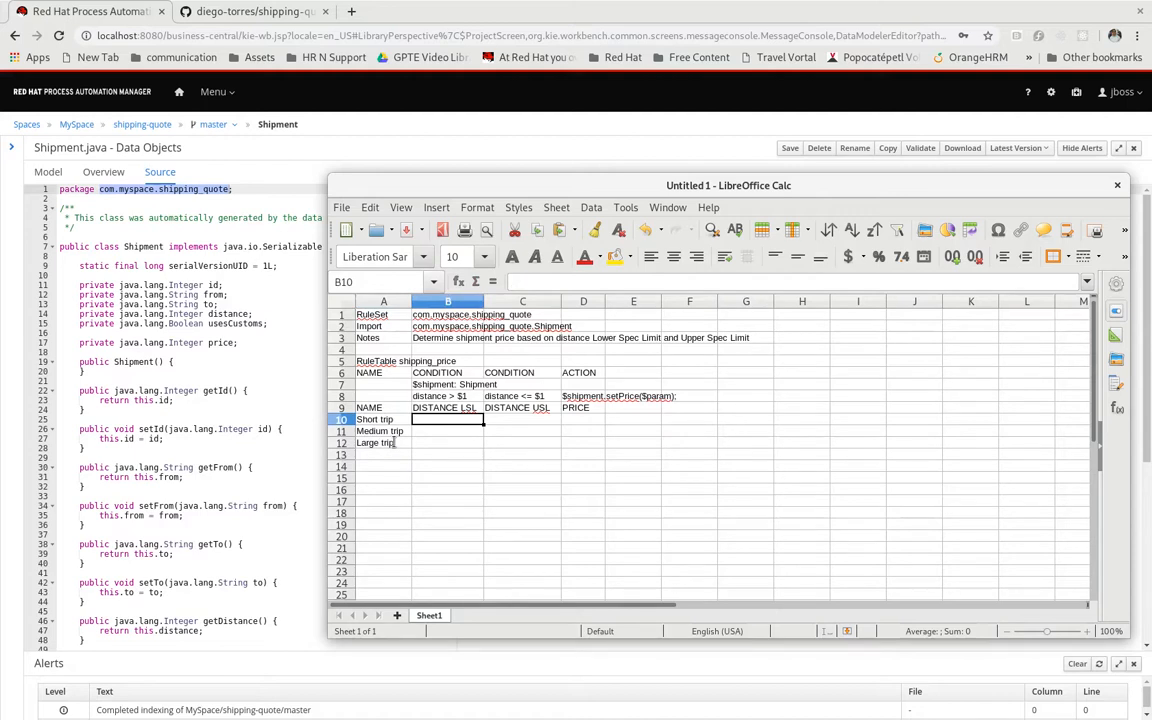
text(1)
key(Right)
text(150)
key(Return)
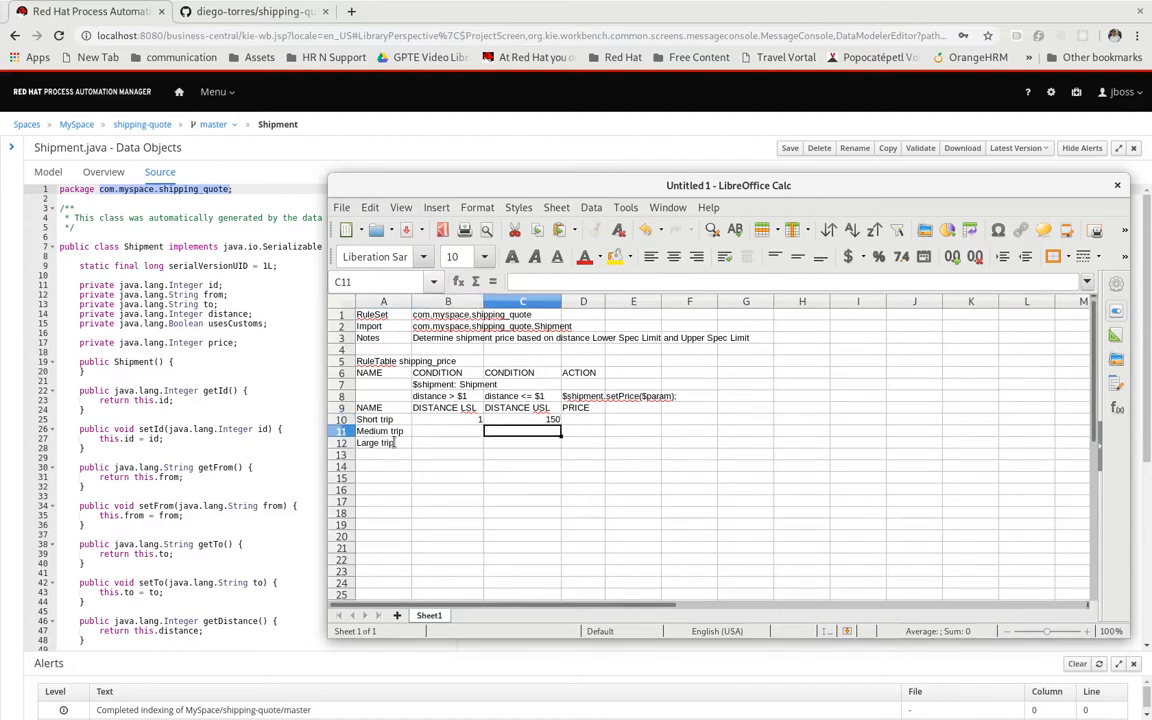
Set the distance limits to 150 and 300 for Medium trip, and to 300 and 600 for Large trip
key(Left)
text(150)
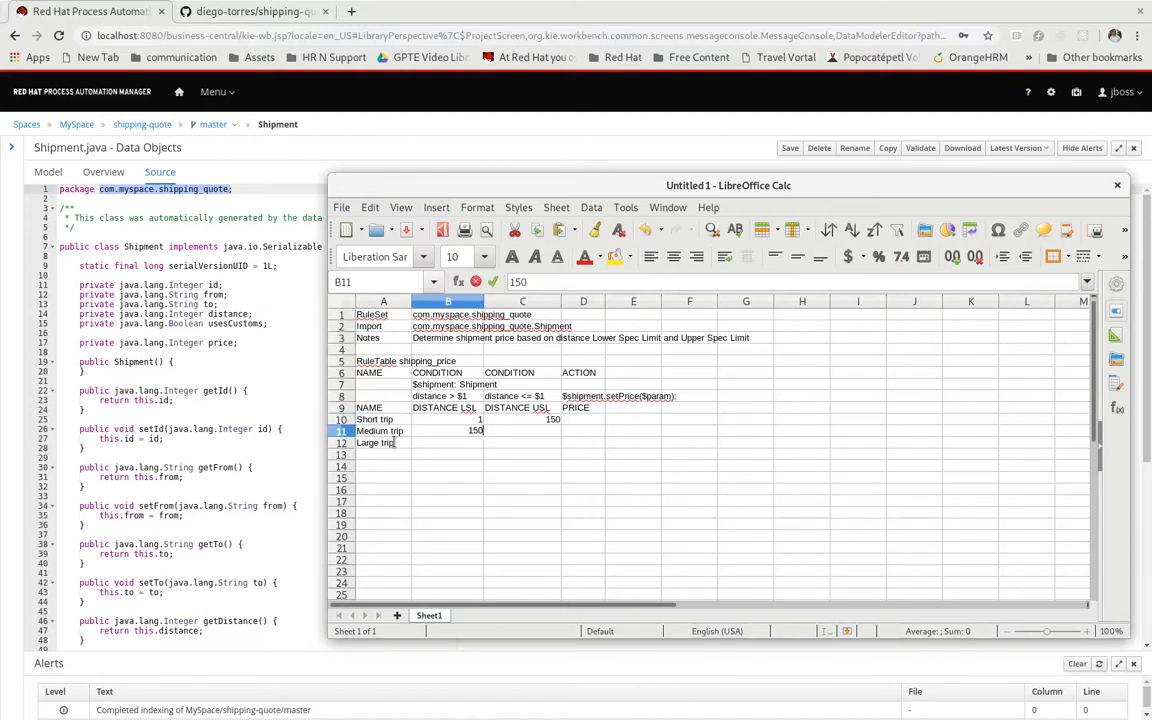
key(Right)
text(300)
key(Return)
key(Left)
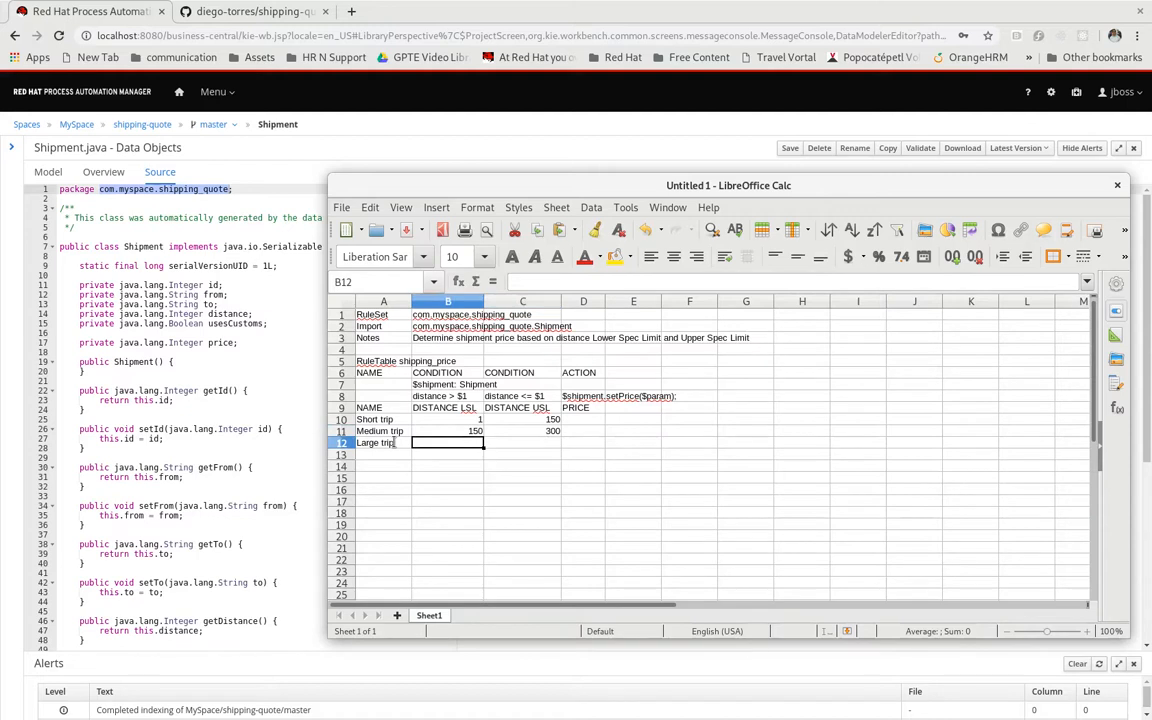
text(300)
key(Right)
text(600)
Enter the prices 150 for Short trip, 220 for Medium trip and 450 for Large trip in D10 to D12
key(Up)
key(Up)
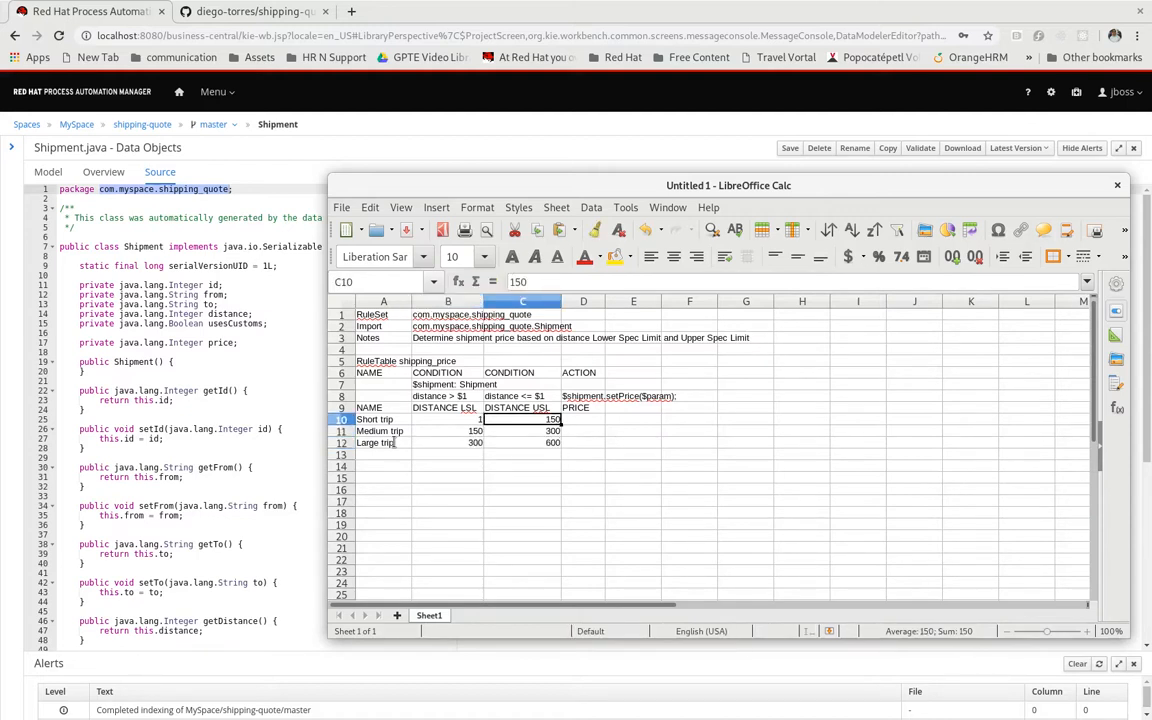
key(Right)
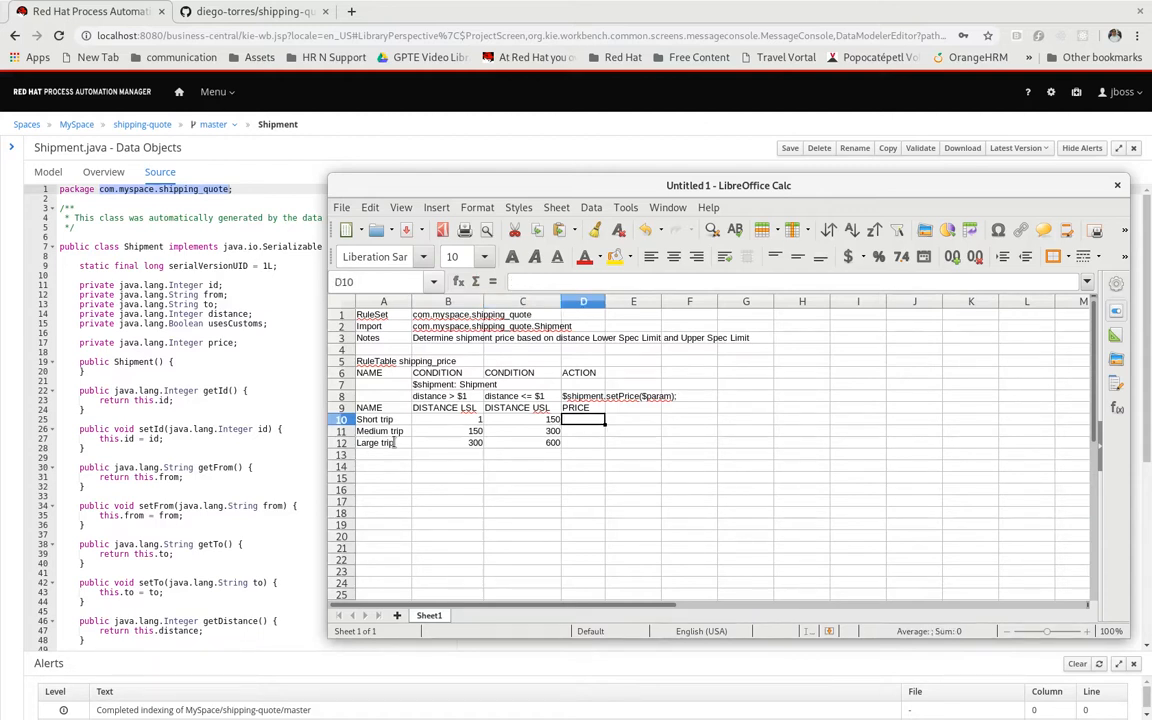
text(150)
key(Return)
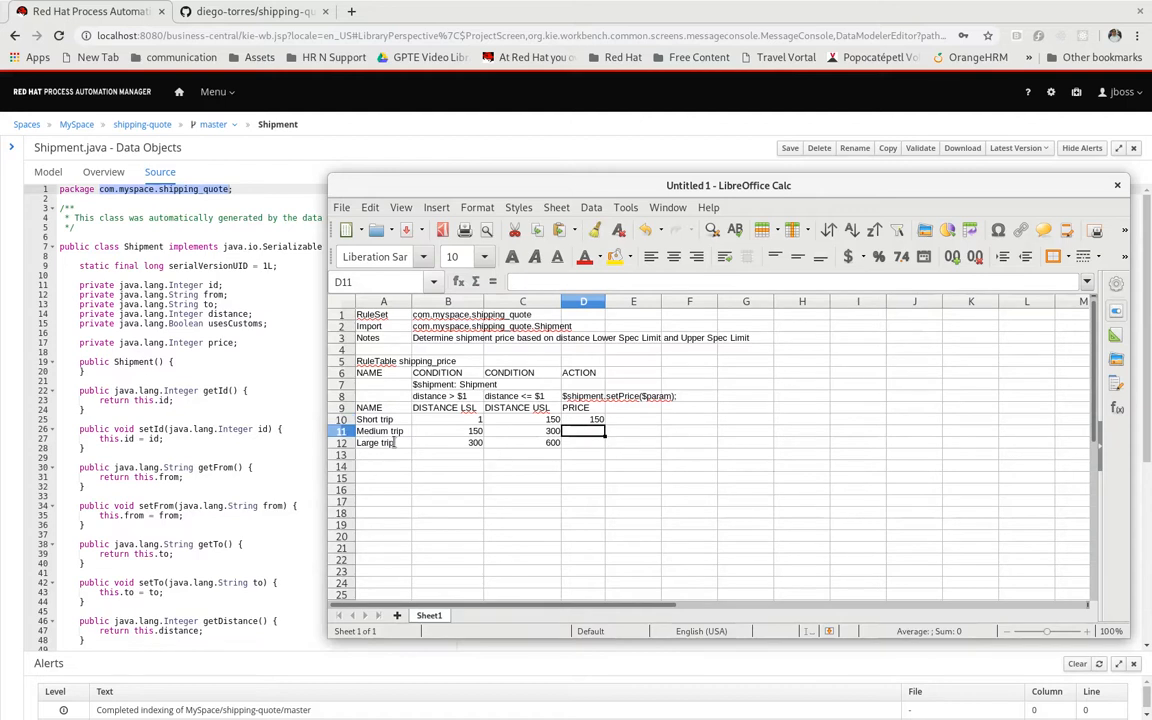
text(220)
key(Return)
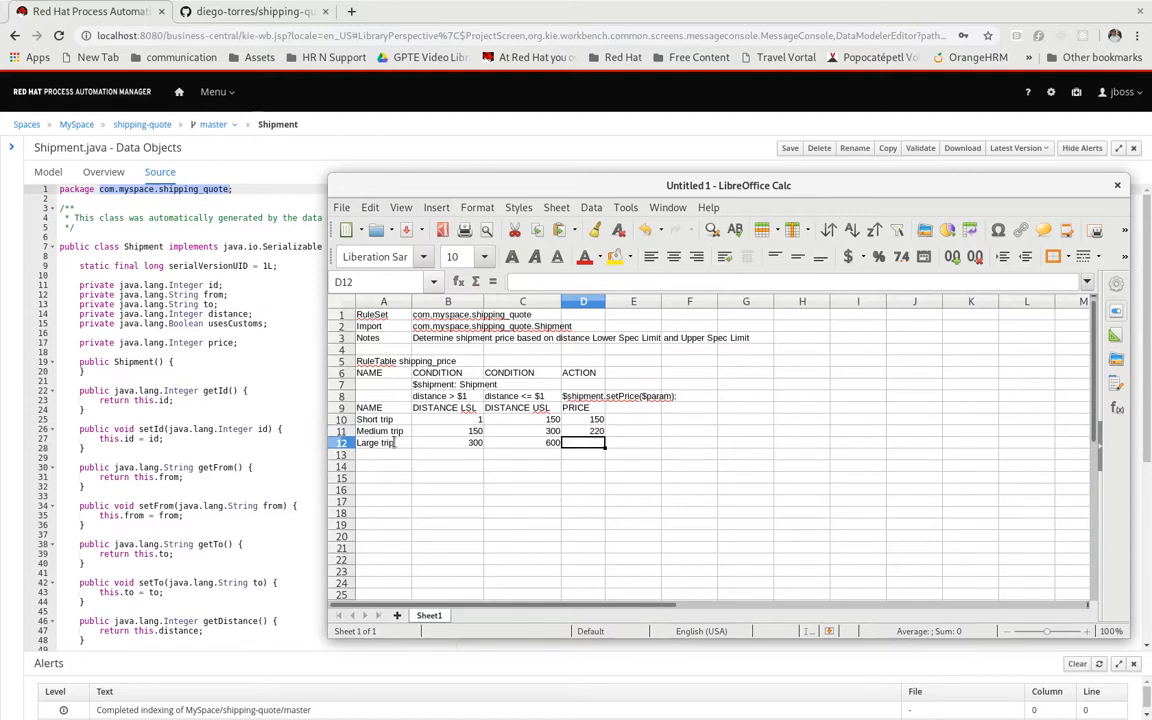
text(450)
key(Return)
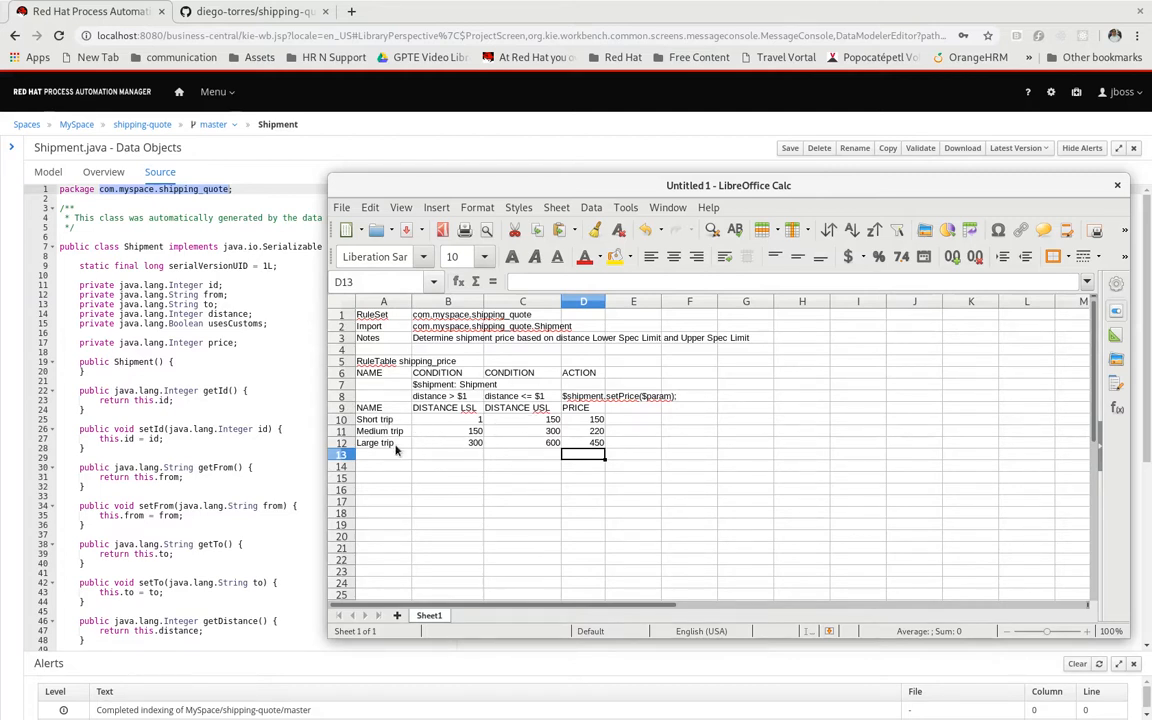
Hide the technical definition rows 6 to 8 and the RuleSet and Import rows 1 and 2
drag(341, 397, 339, 374)
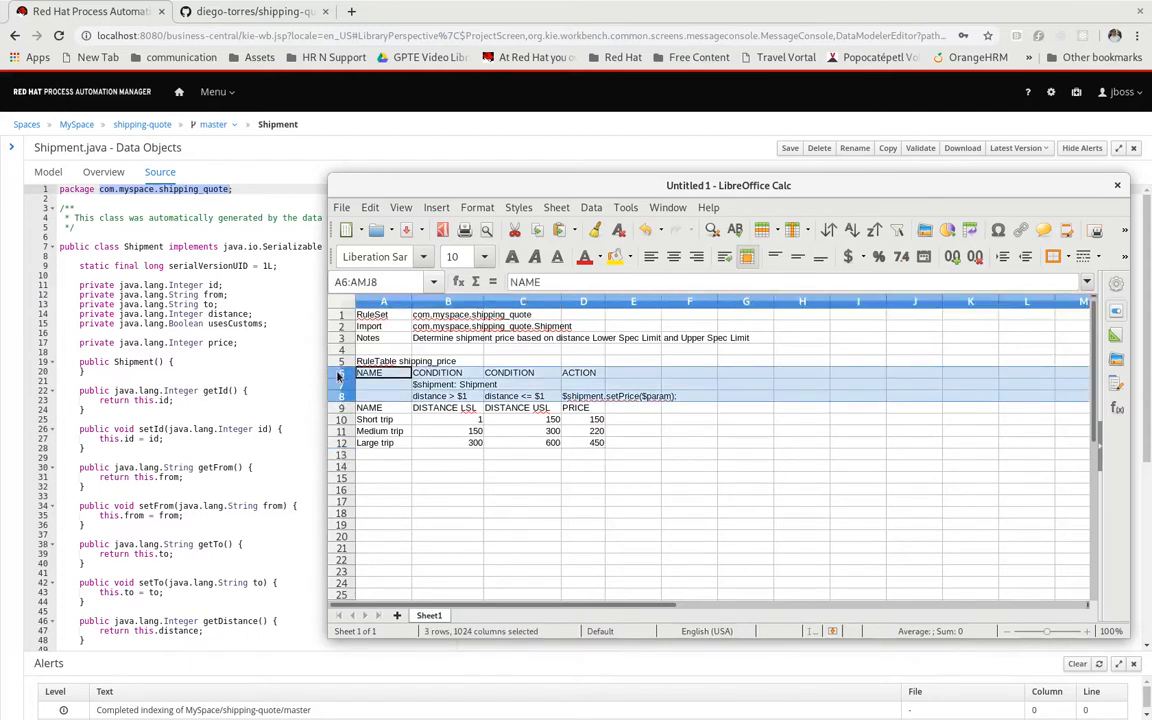
right_click(339, 376)
click(371, 590)
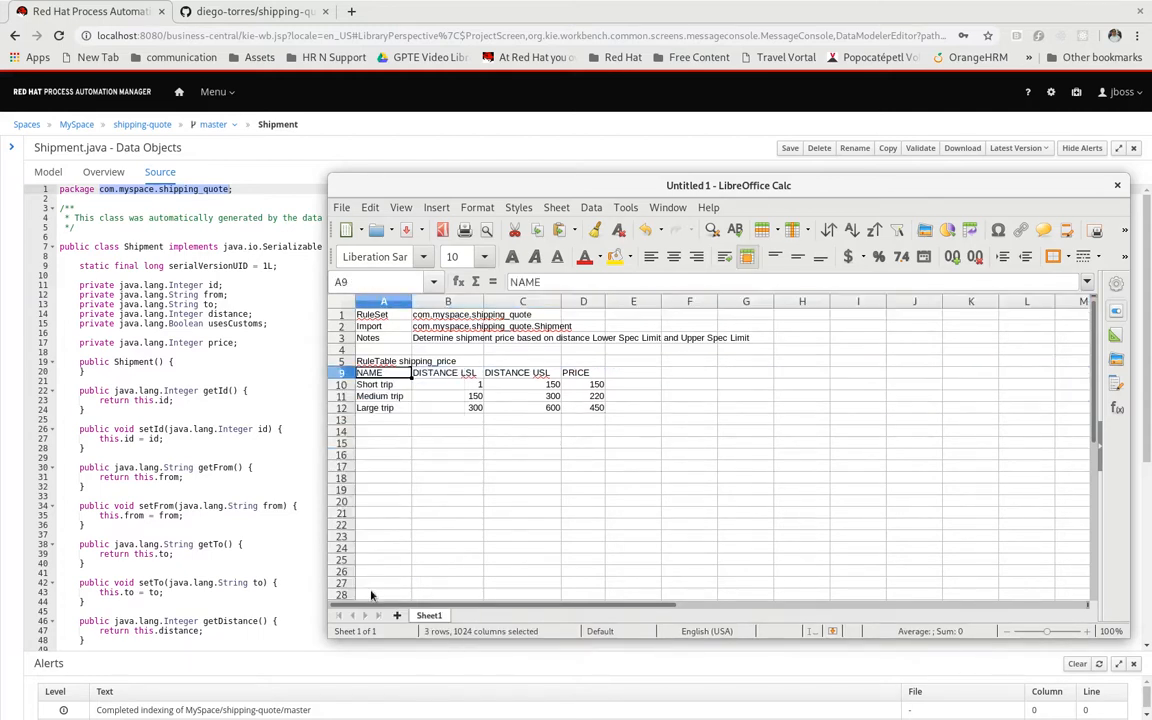
drag(342, 316, 341, 327)
right_click(341, 327)
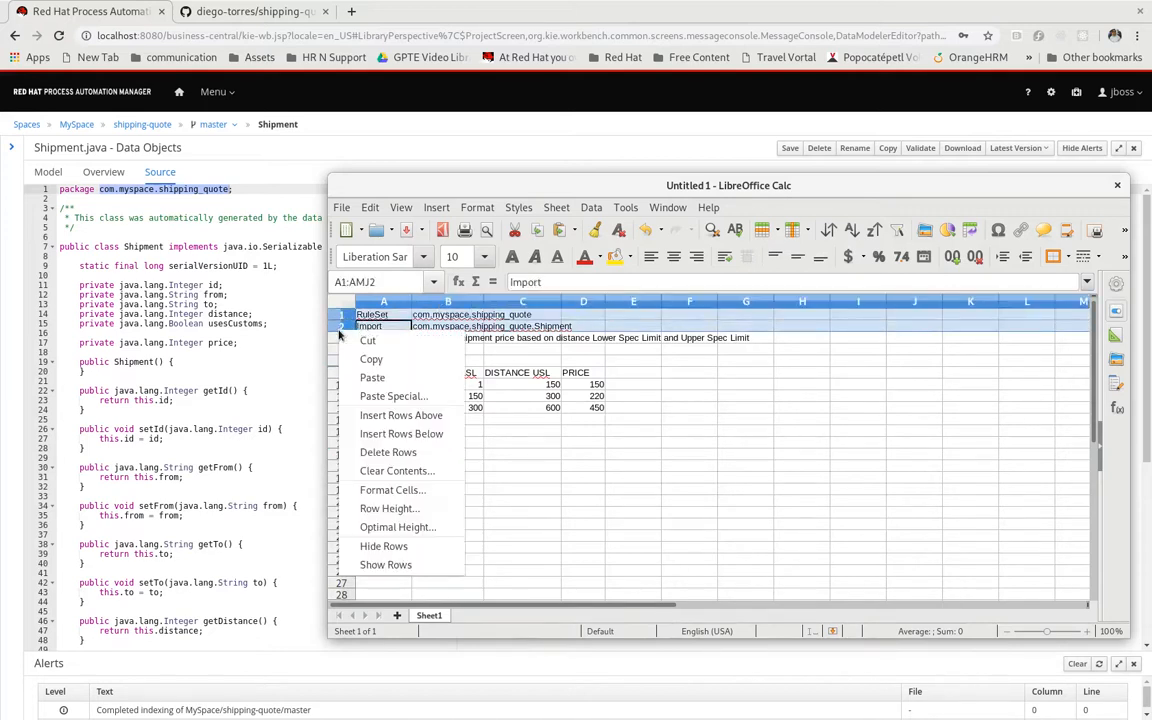
click(402, 547)
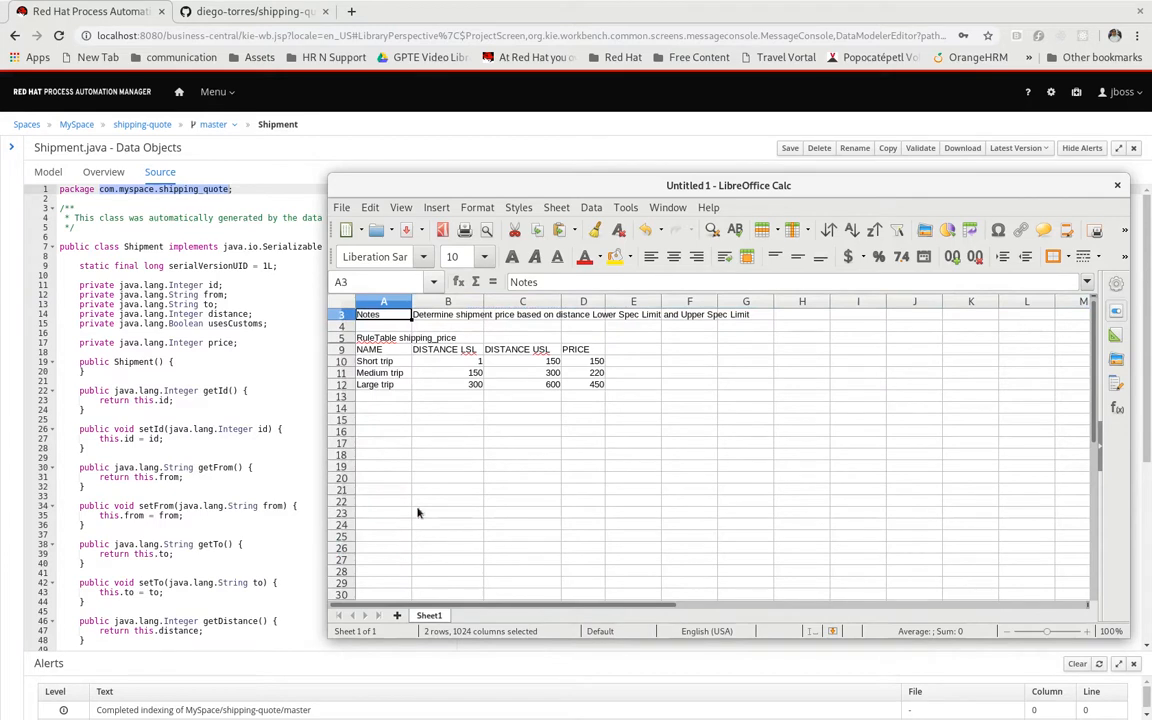
Merge the notes description across B3:D3 and make its text wrap automatically
drag(445, 315, 590, 316)
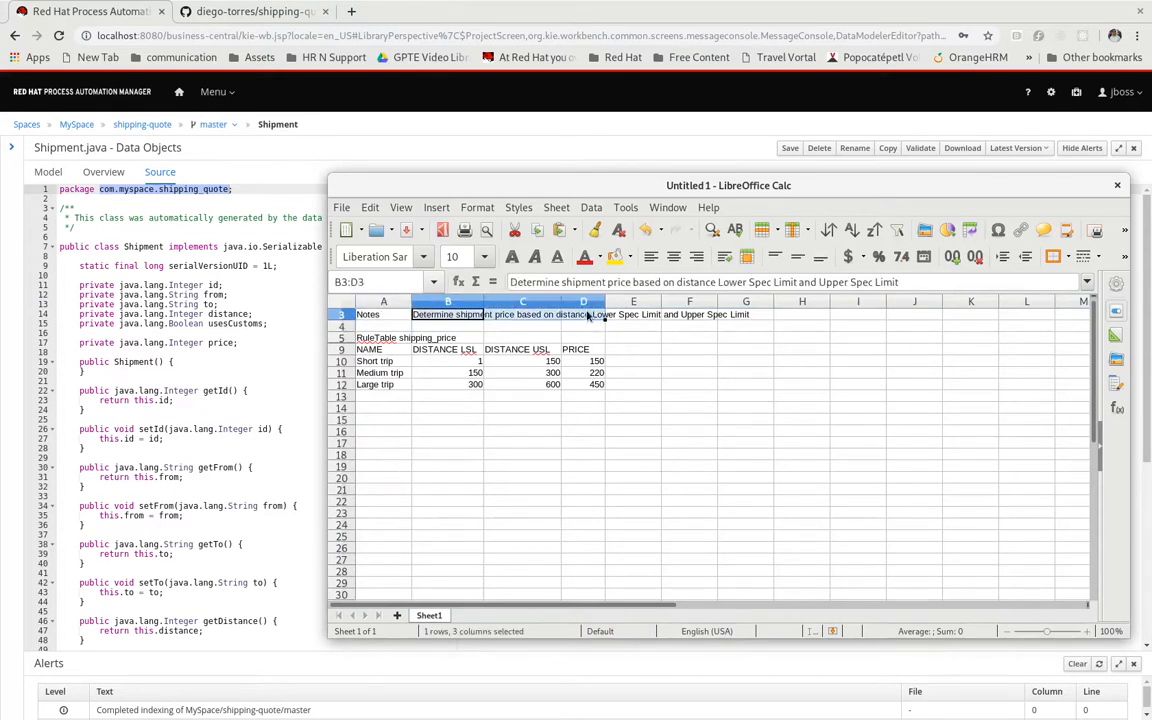
right_click(591, 316)
click(658, 490)
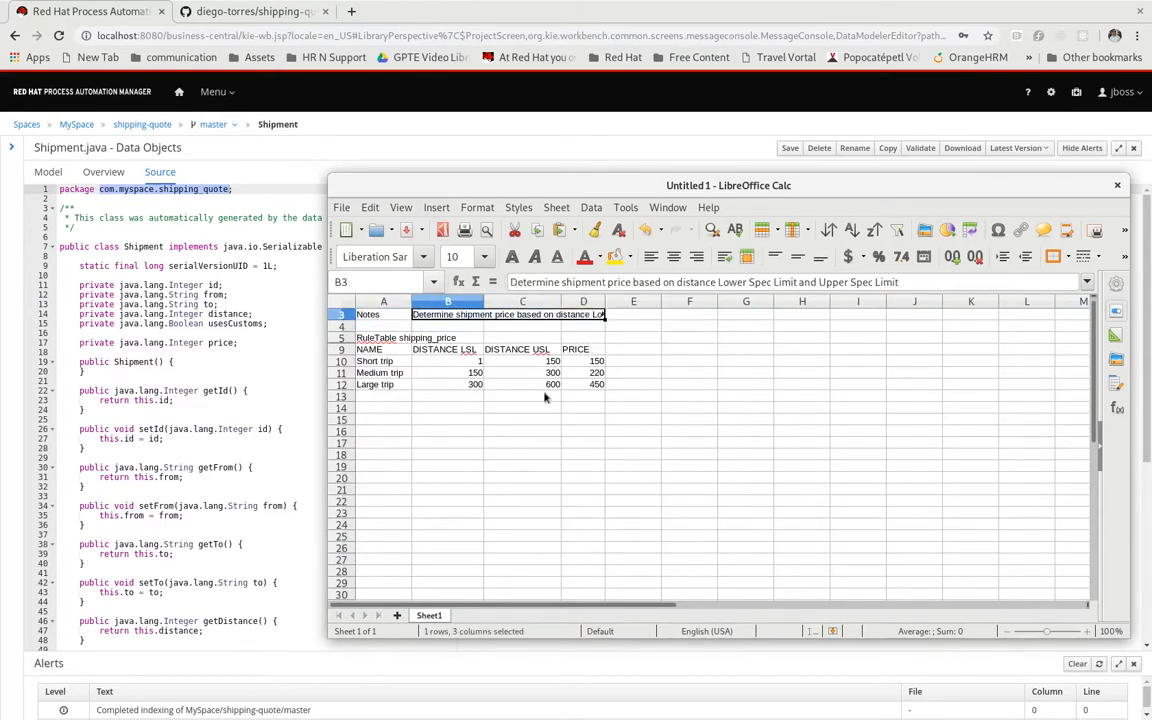
right_click(447, 316)
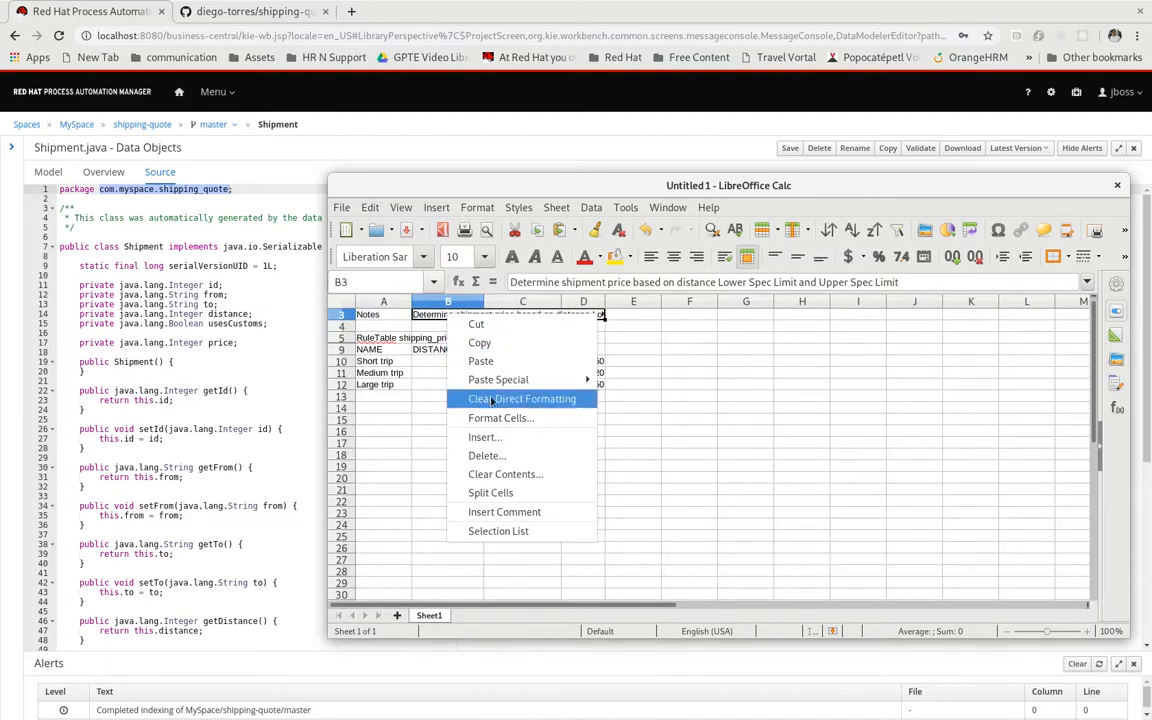
click(495, 418)
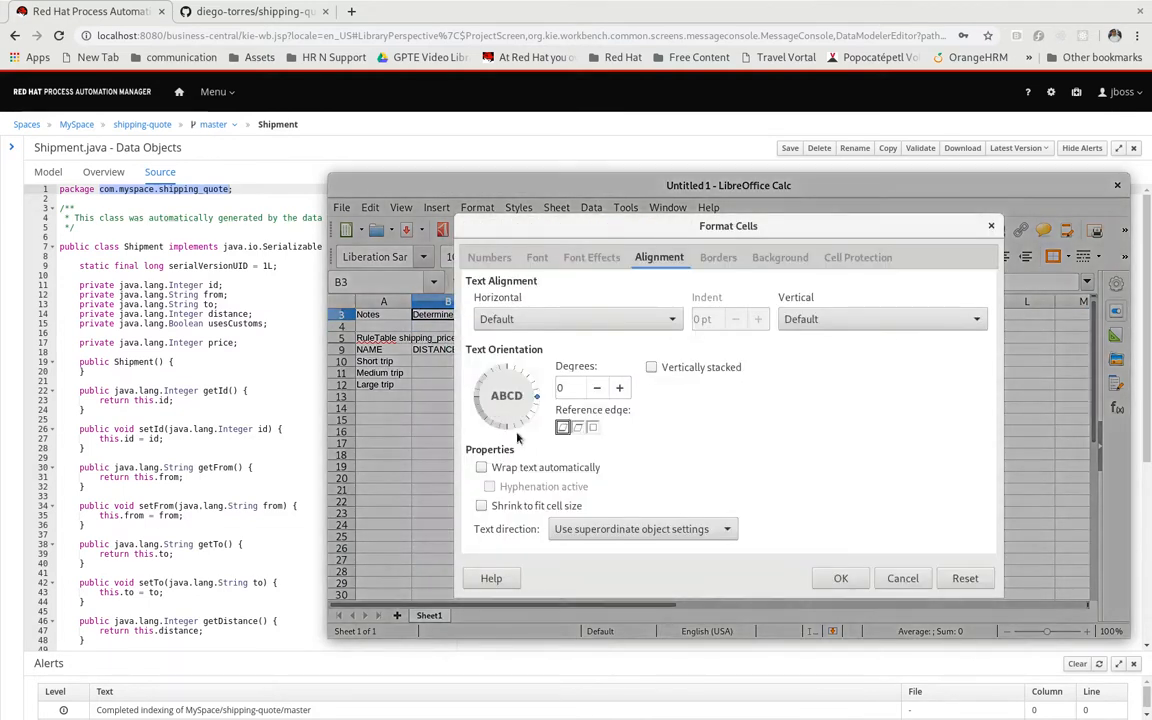
click(500, 467)
click(840, 580)
Make the Notes label in A3 bold and the description in B3 italic
click(370, 322)
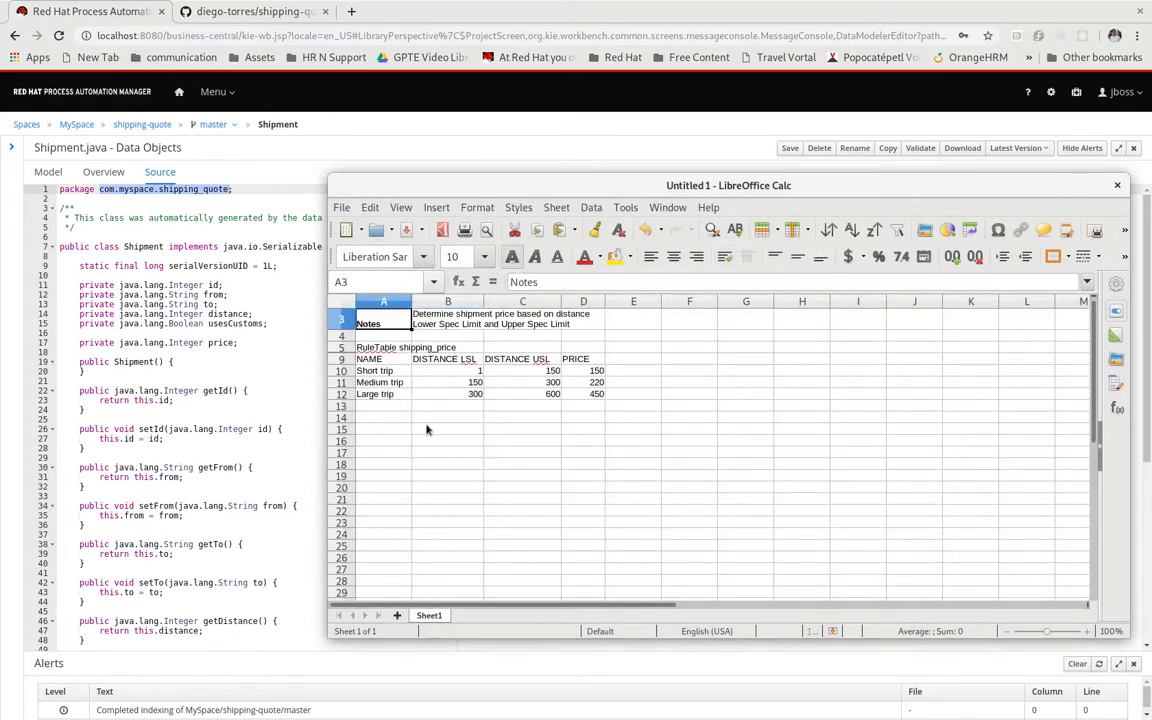
key(Right)
click(535, 256)
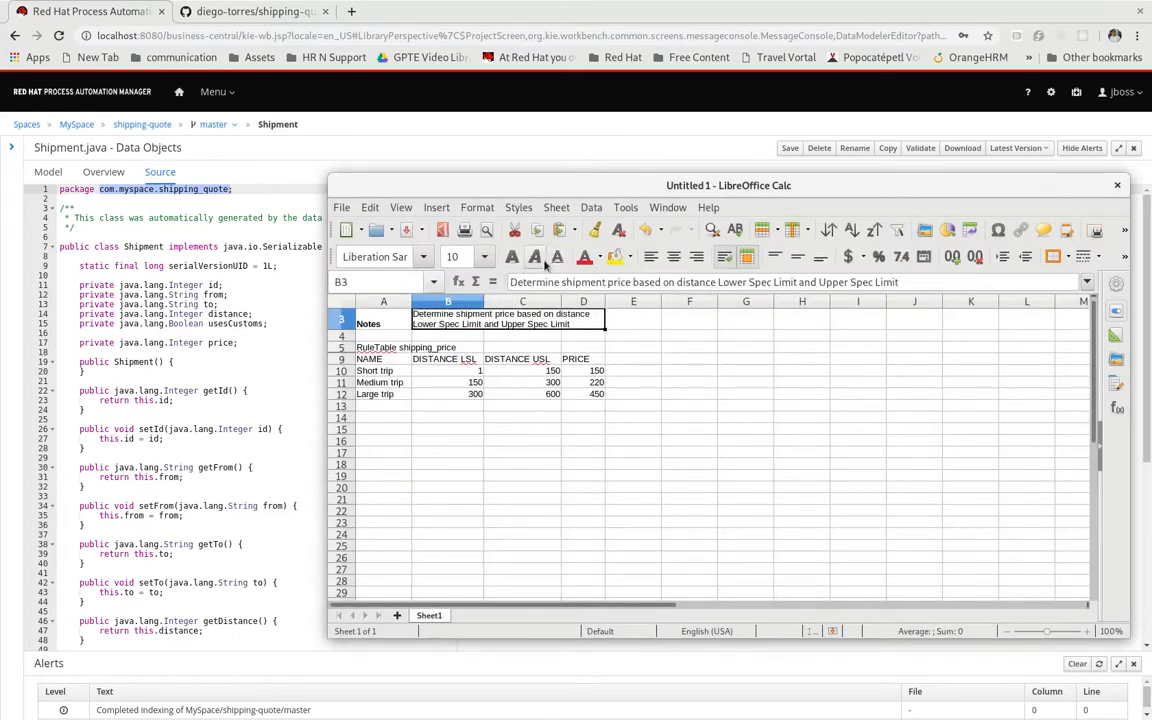
click(488, 464)
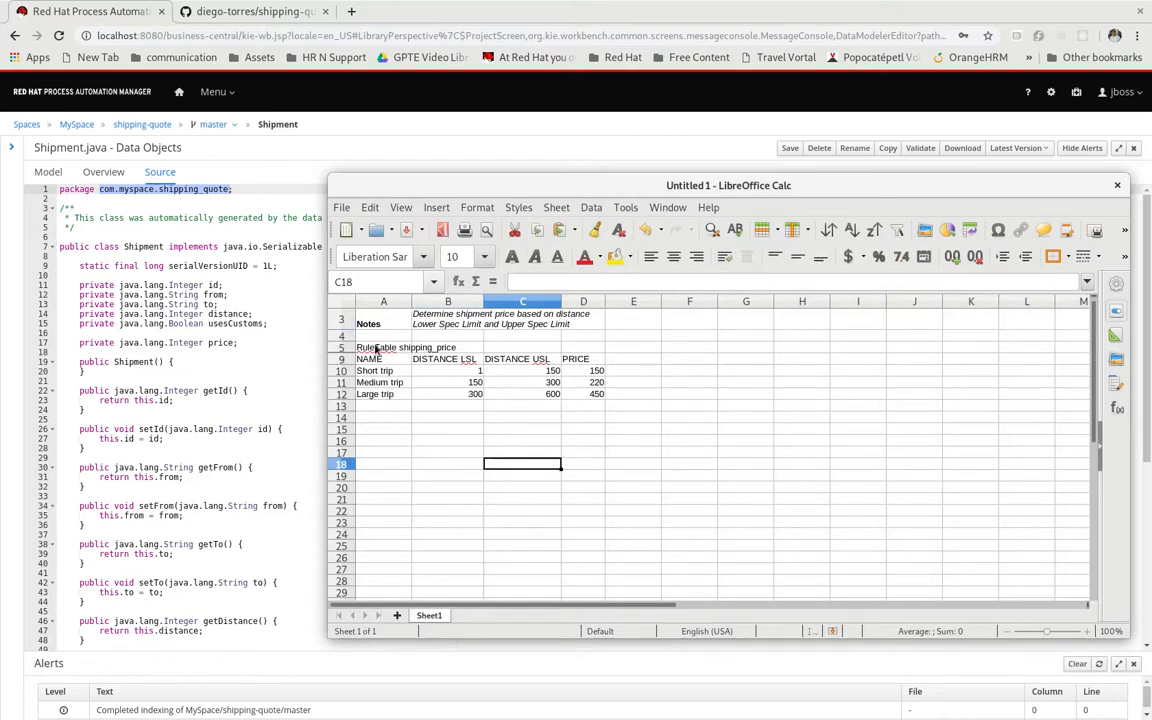
Make the RuleTable title in A5 and the column labels in A9:D9 bold
click(378, 349)
click(512, 258)
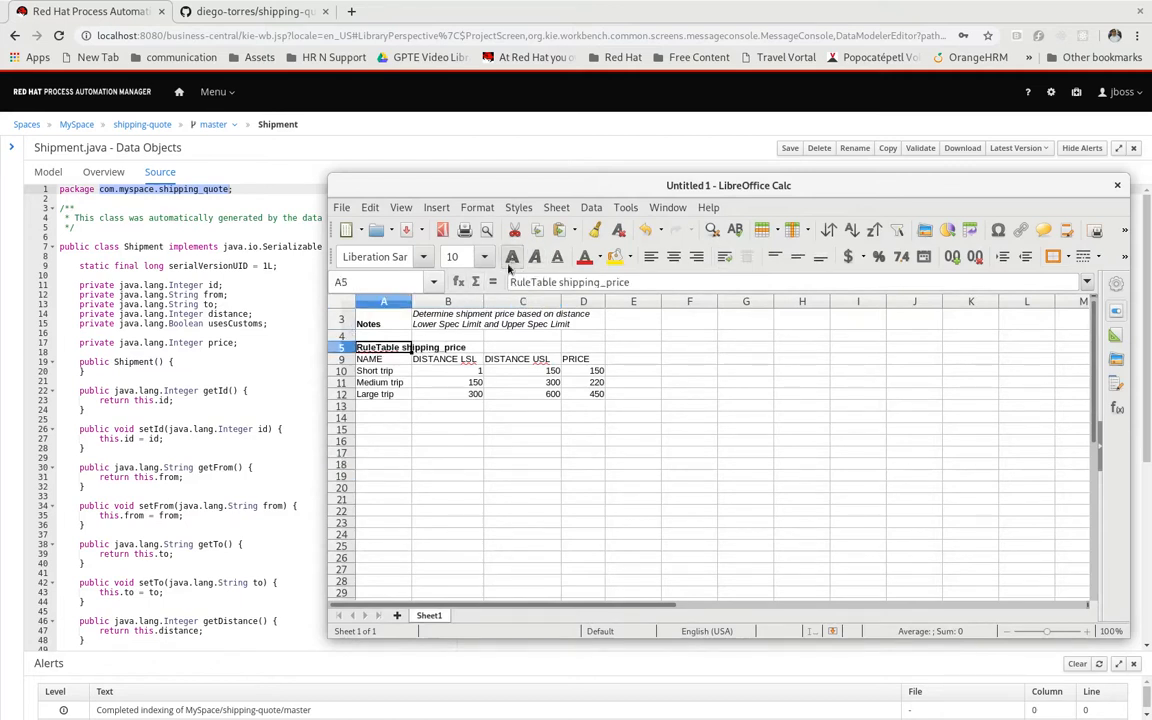
drag(385, 362, 575, 360)
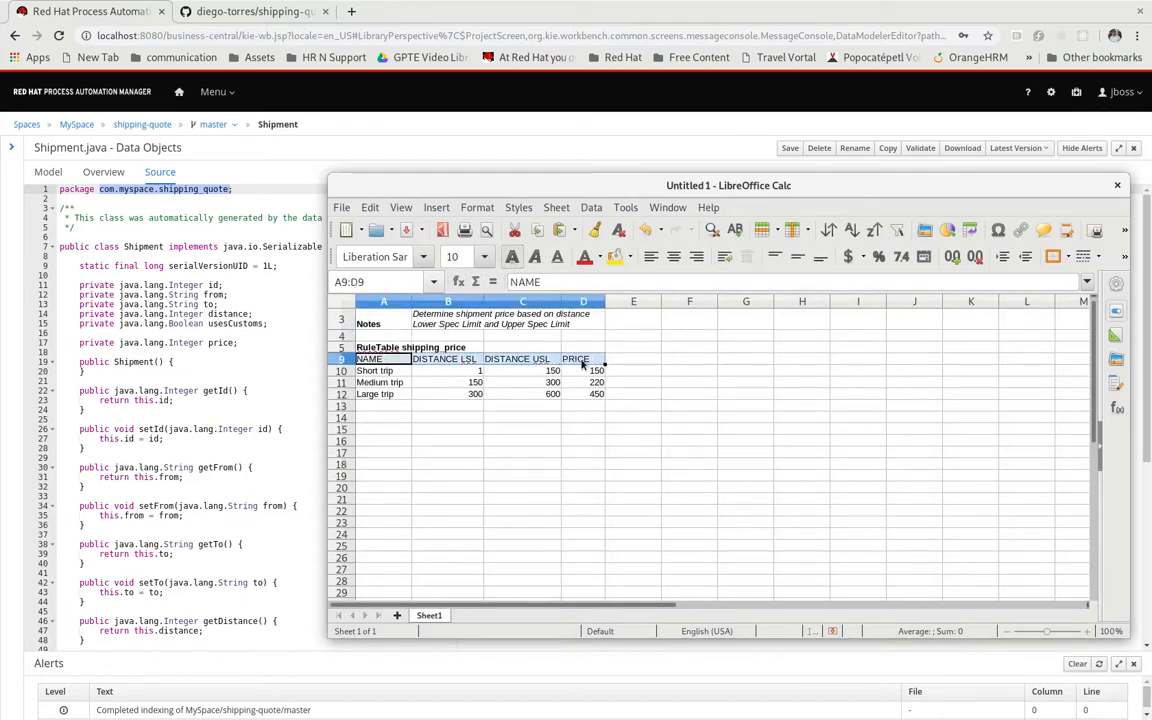
click(514, 259)
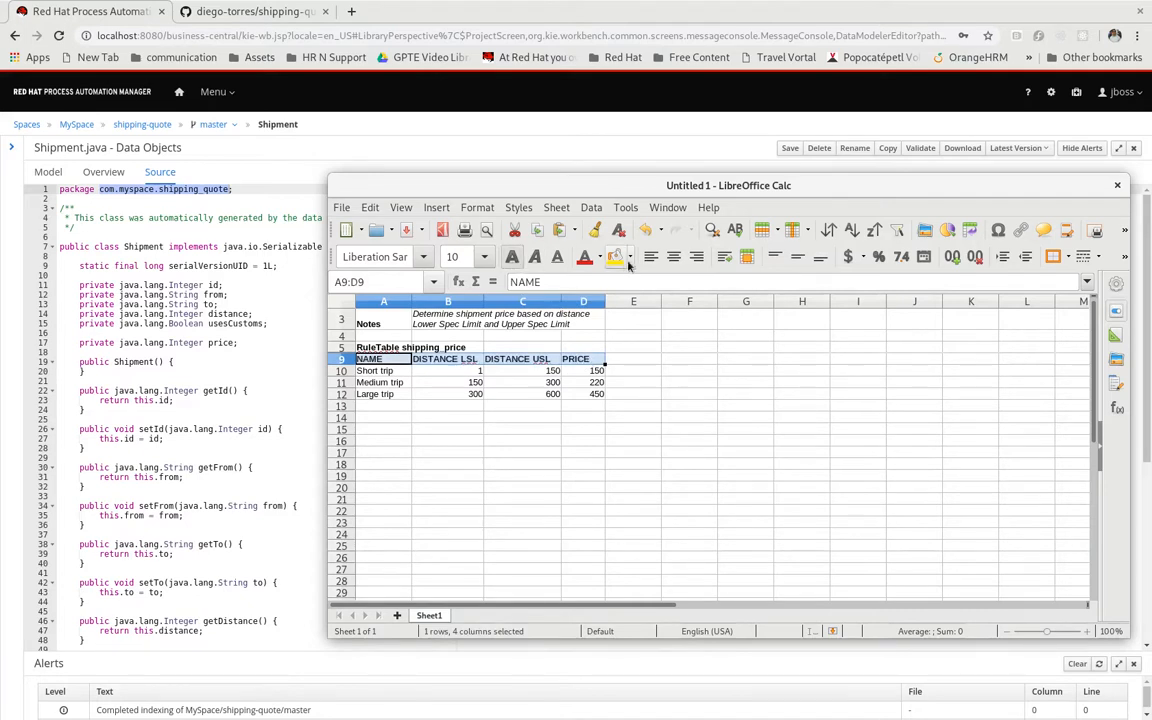
Give the column labels in A9:D9 a dark blue background and white text
click(630, 258)
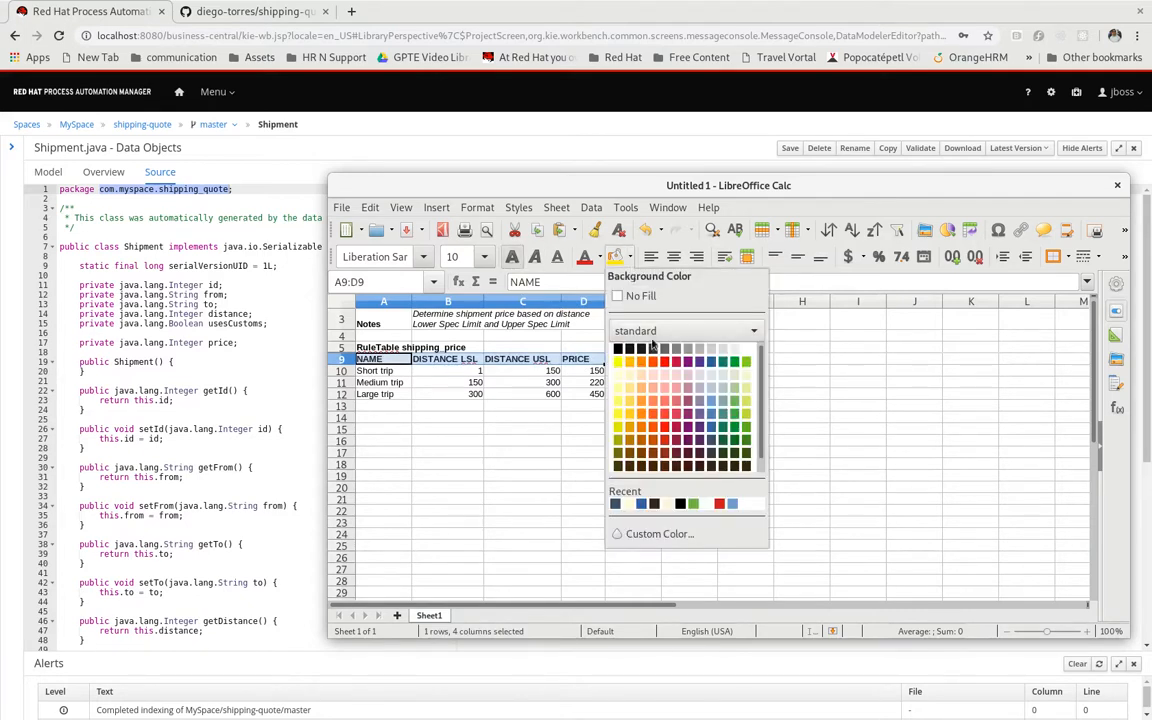
click(712, 444)
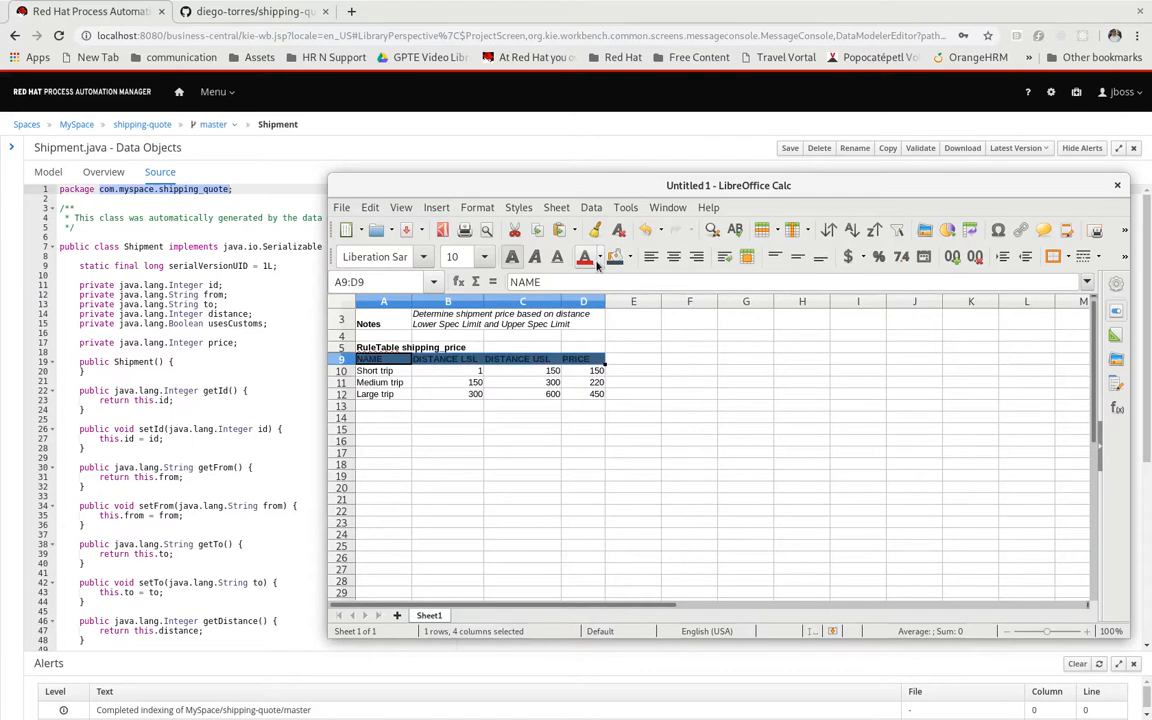
click(598, 259)
click(589, 503)
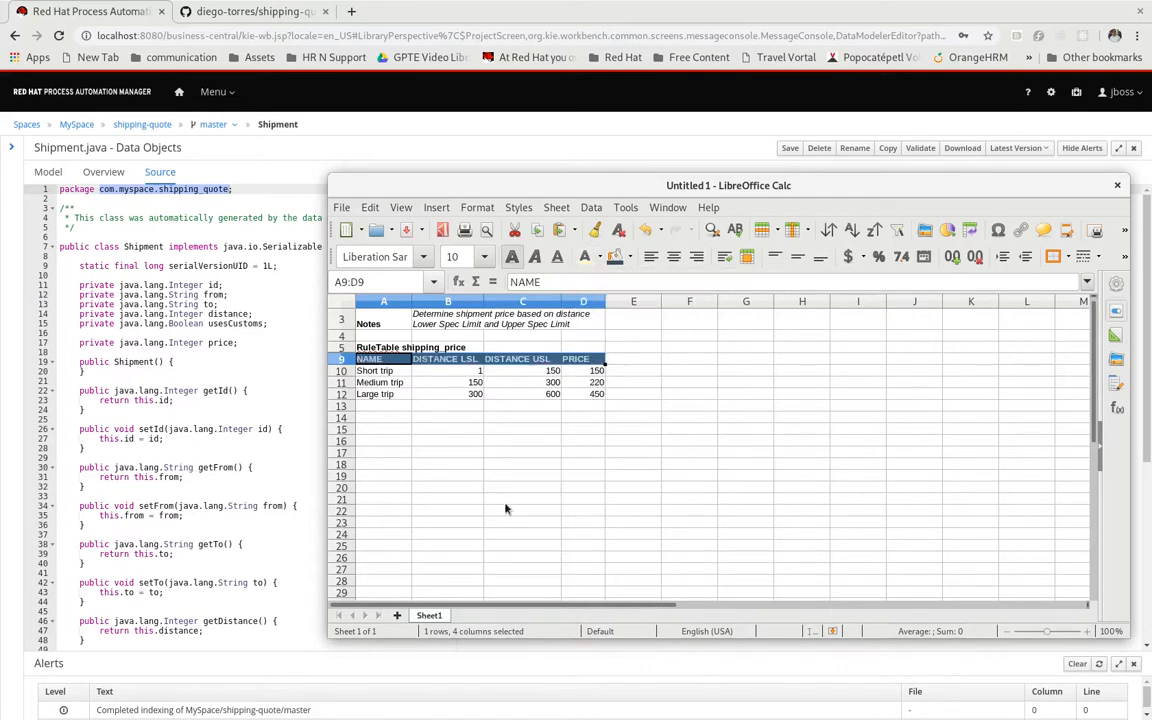
click(512, 498)
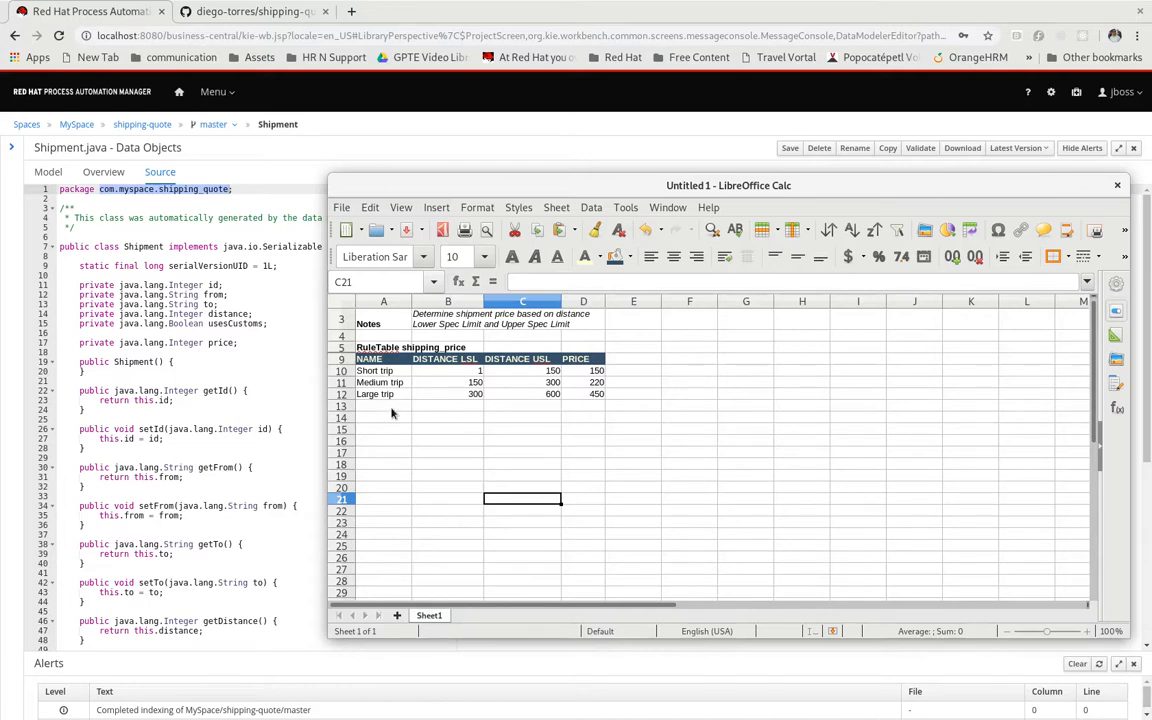
Save the spreadsheet to the temp folder as "determine price by distance" in Excel 2007–2019 (.xlsx) format and close it
click(341, 207)
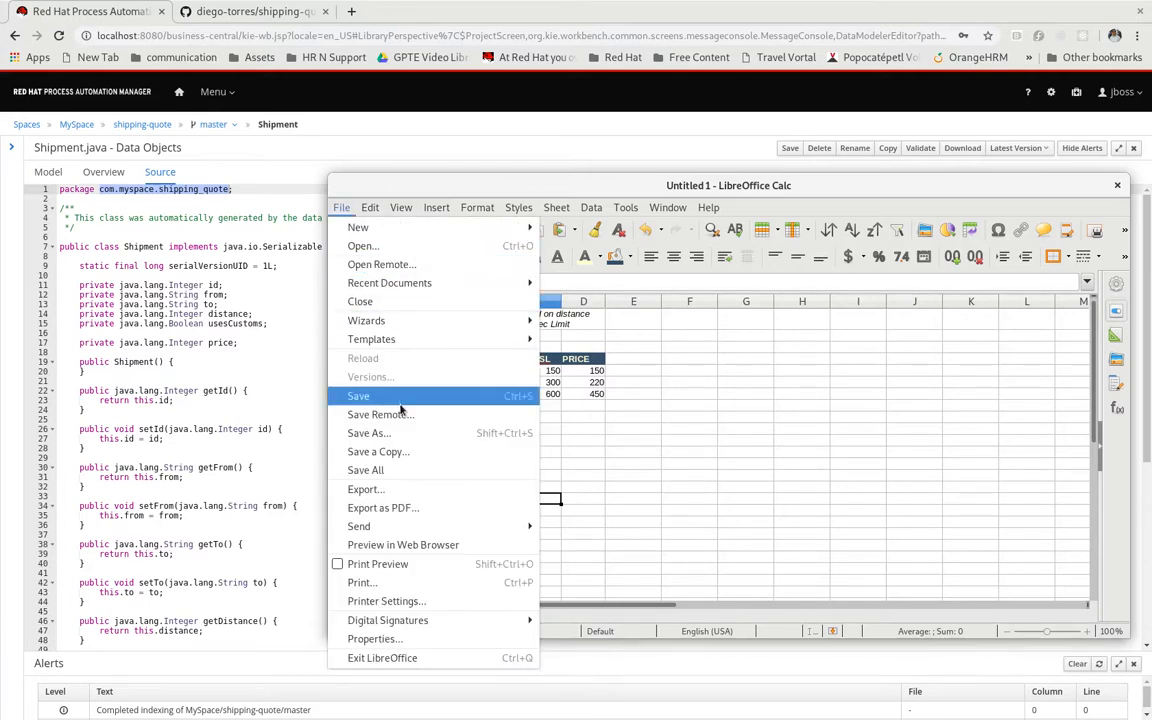
click(389, 432)
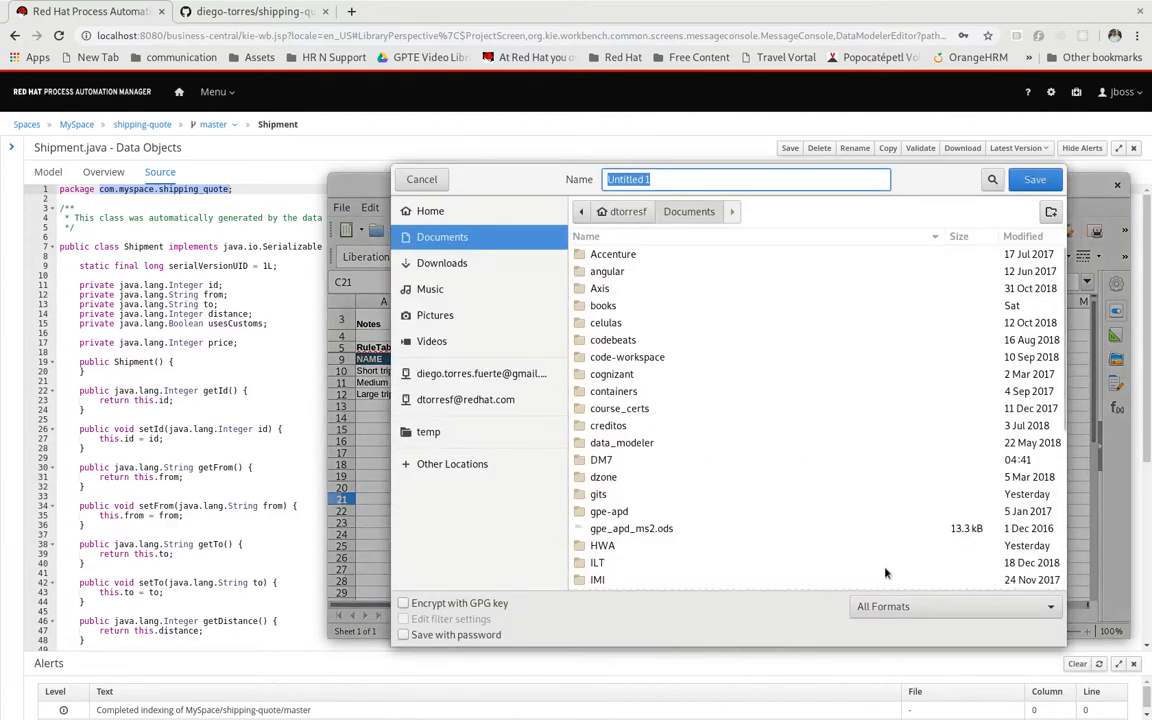
click(918, 605)
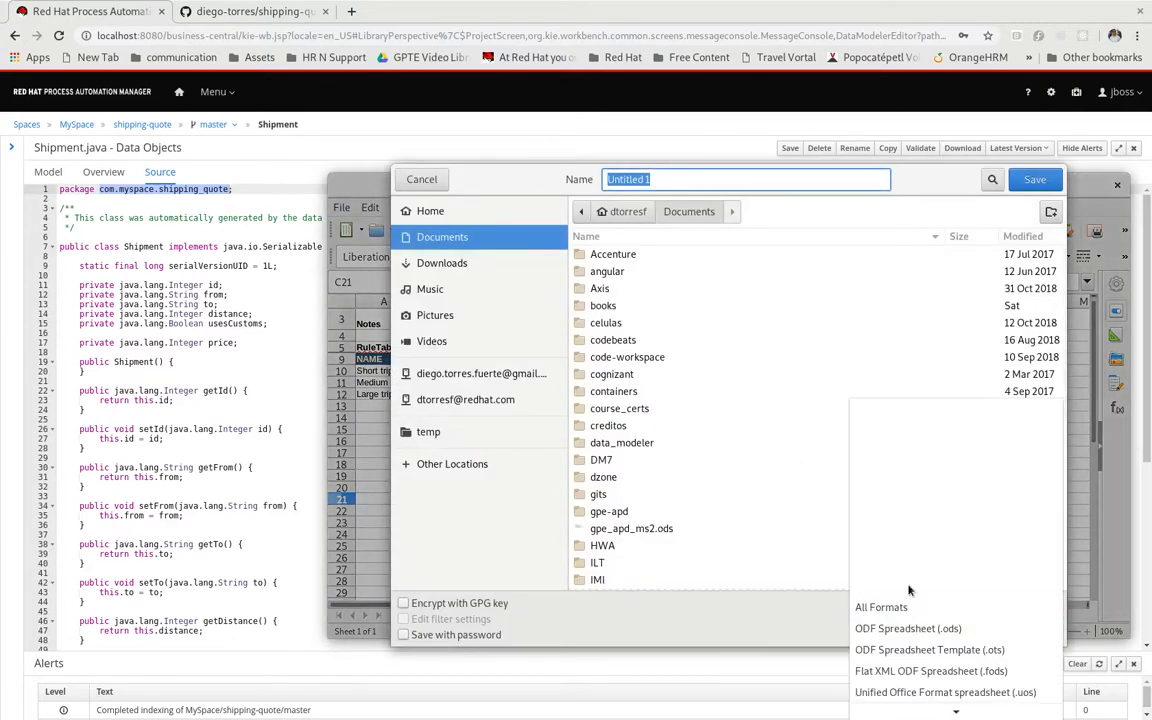
scroll(912, 600, down, 2)
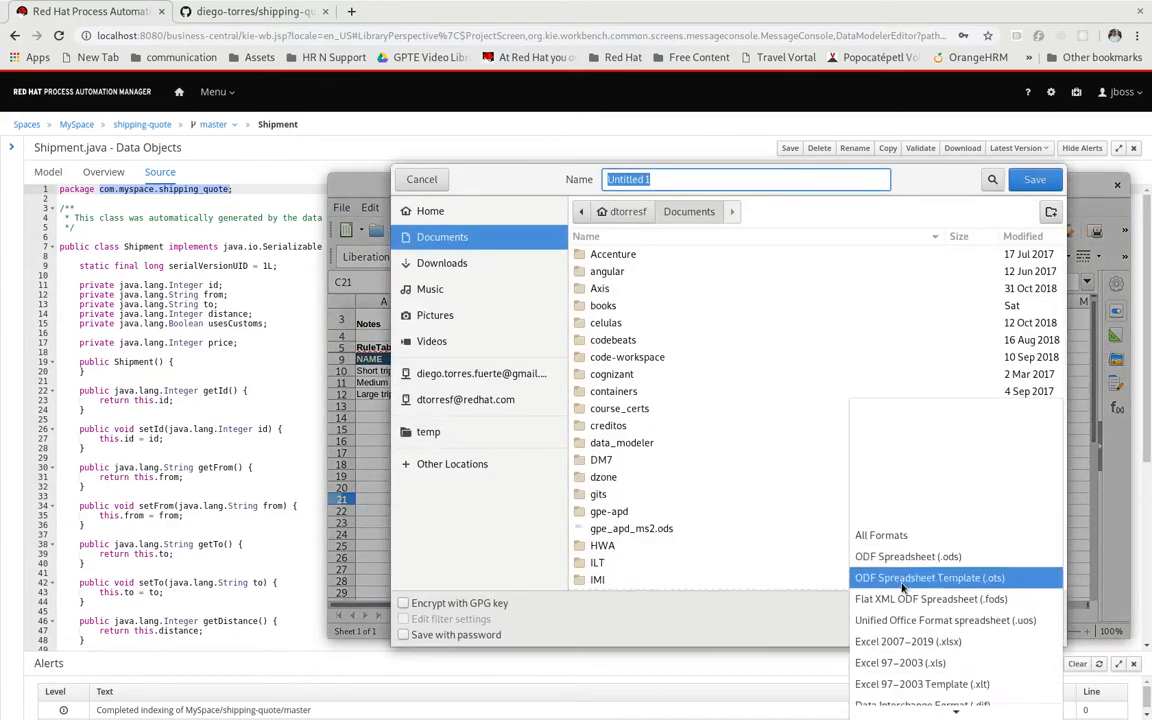
click(943, 643)
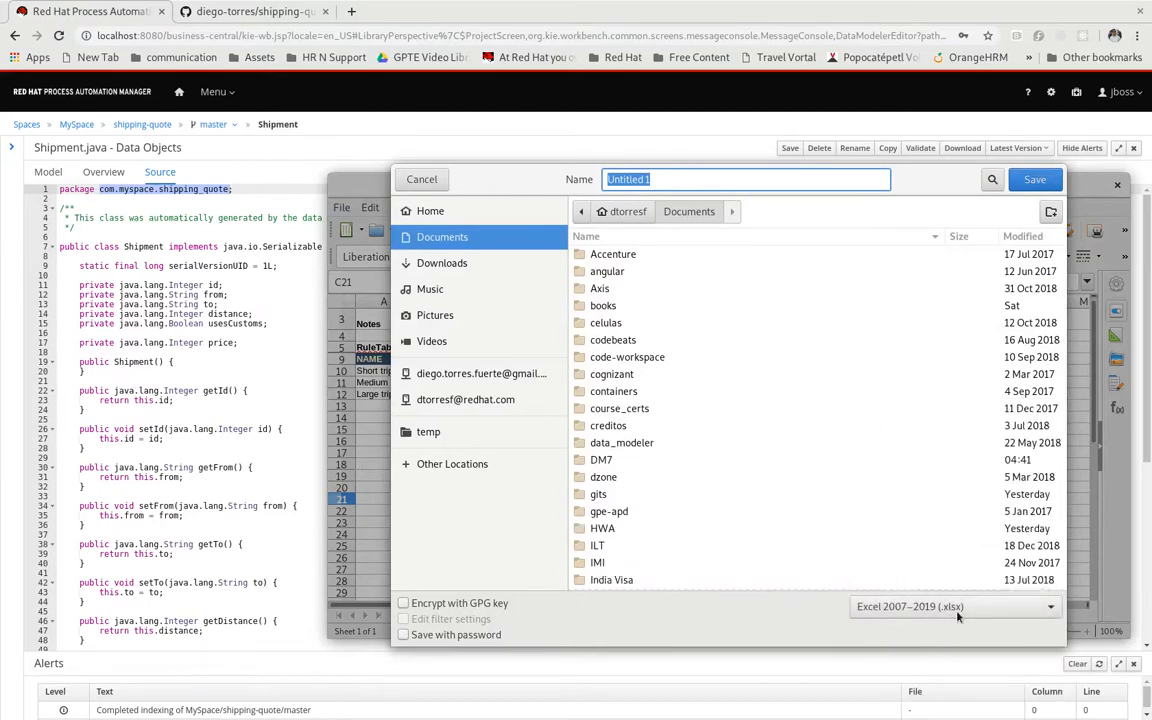
click(433, 436)
click(660, 177)
drag(681, 181, 488, 174)
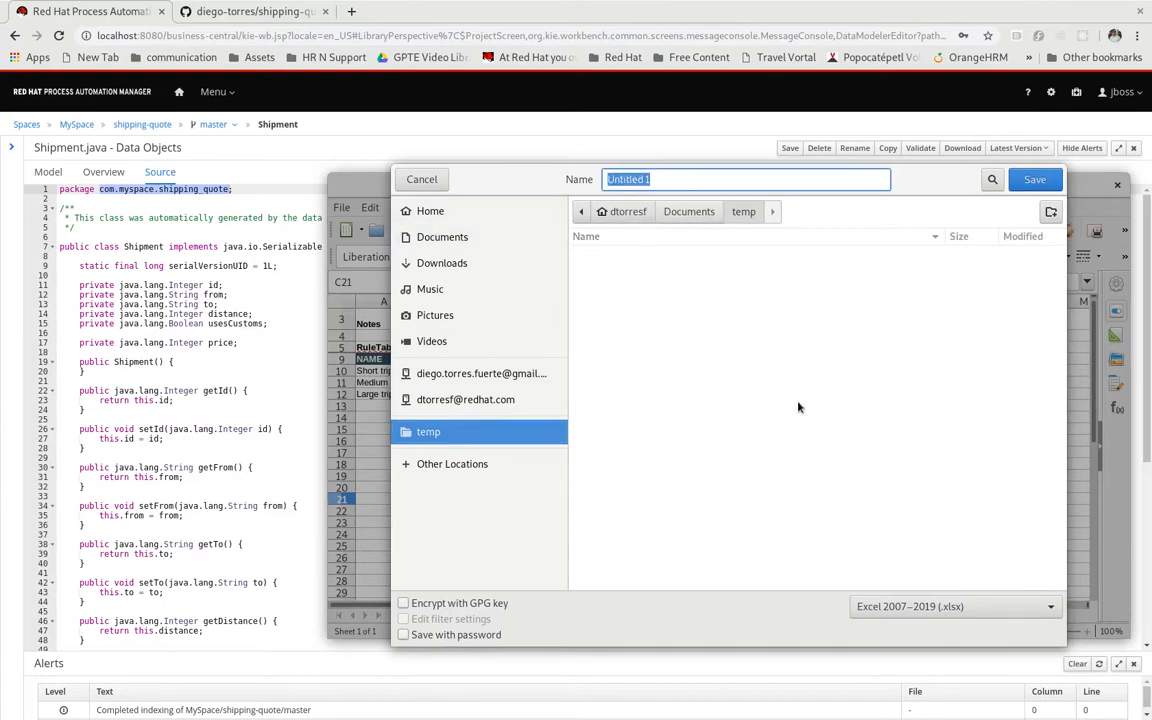
text(determine price by distance)
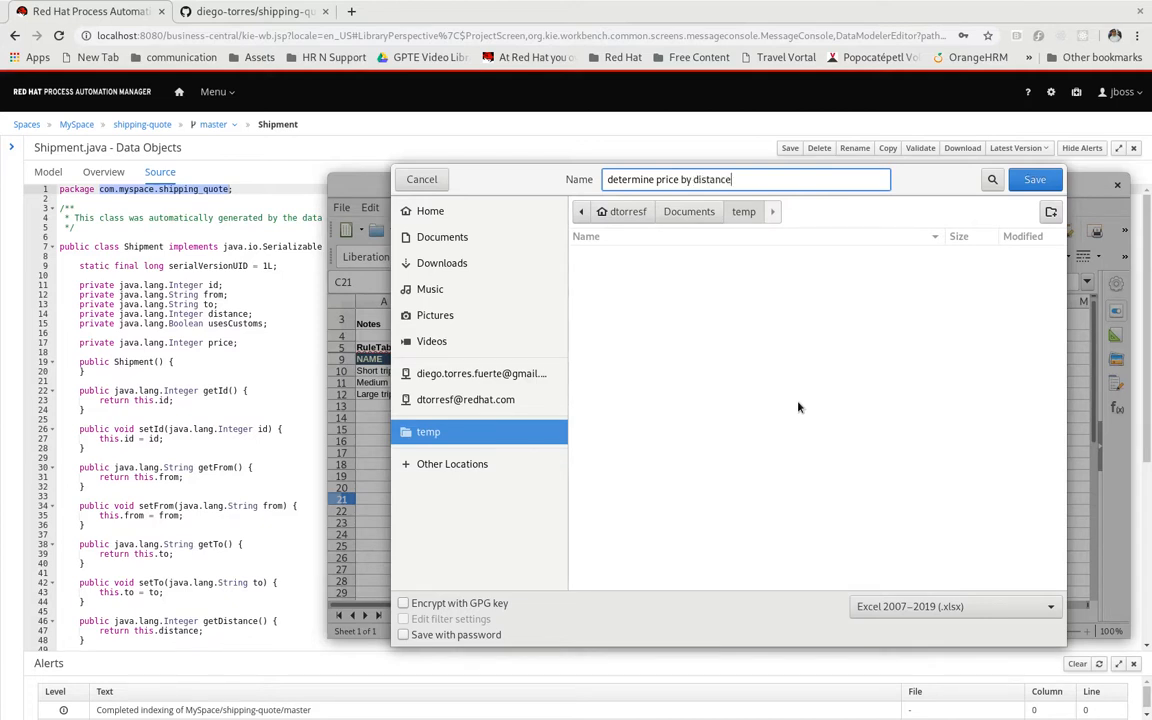
click(1034, 179)
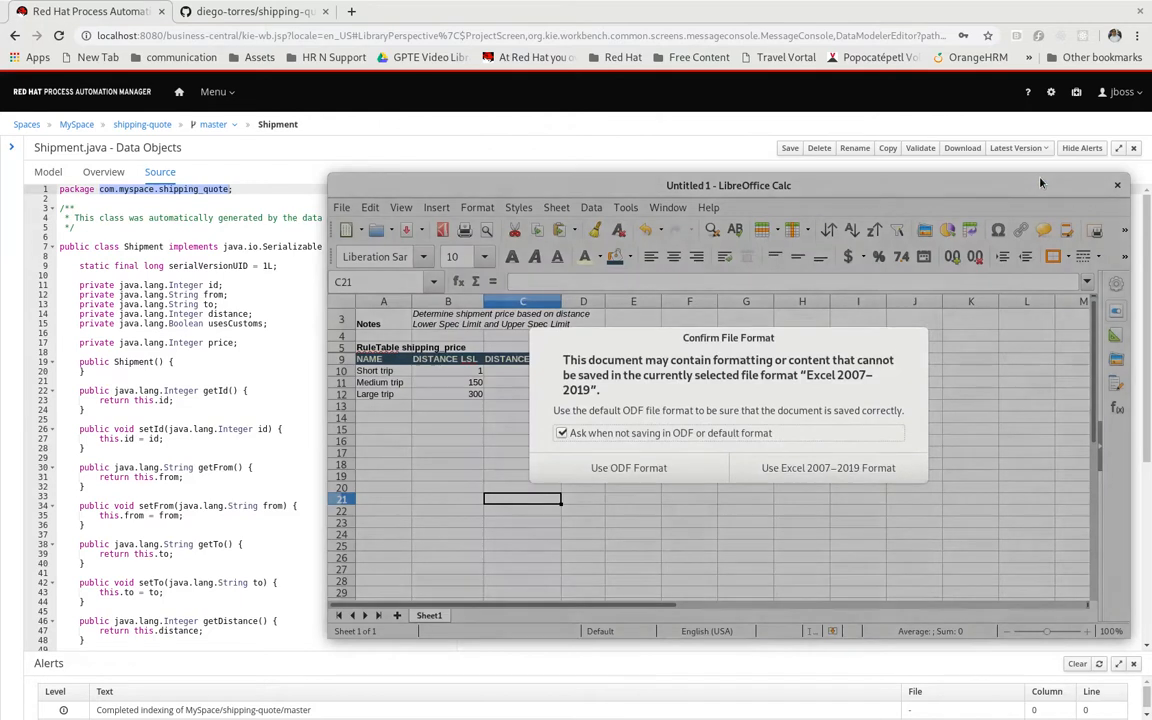
click(812, 476)
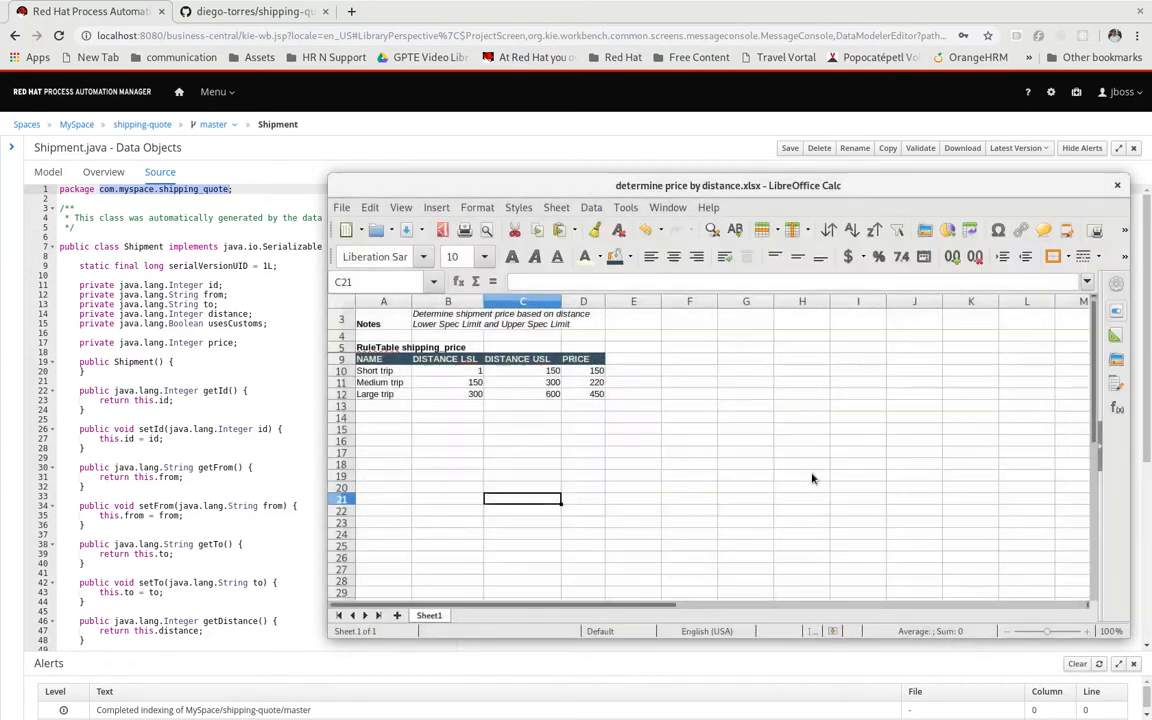
click(1116, 187)
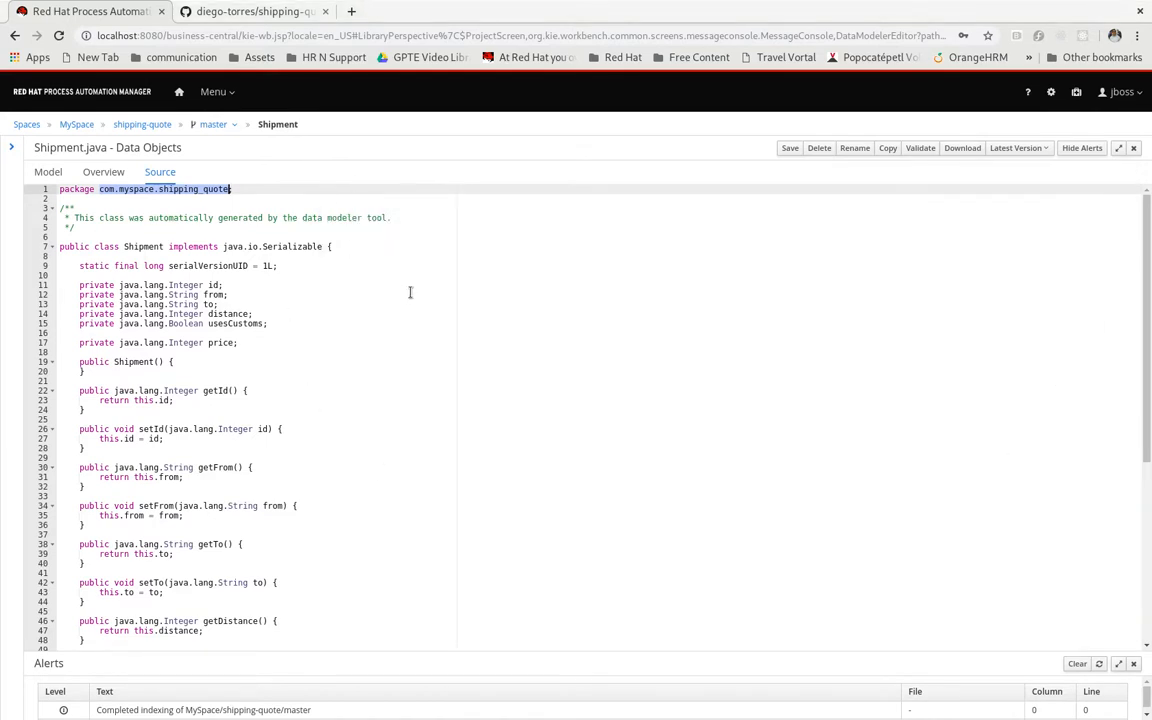
Add an xlsx Decision Table (Spreadsheet) asset named "determine price by distance" to shipping-quote, uploading determine price by distance.xlsx, and return to the asset list
click(1134, 149)
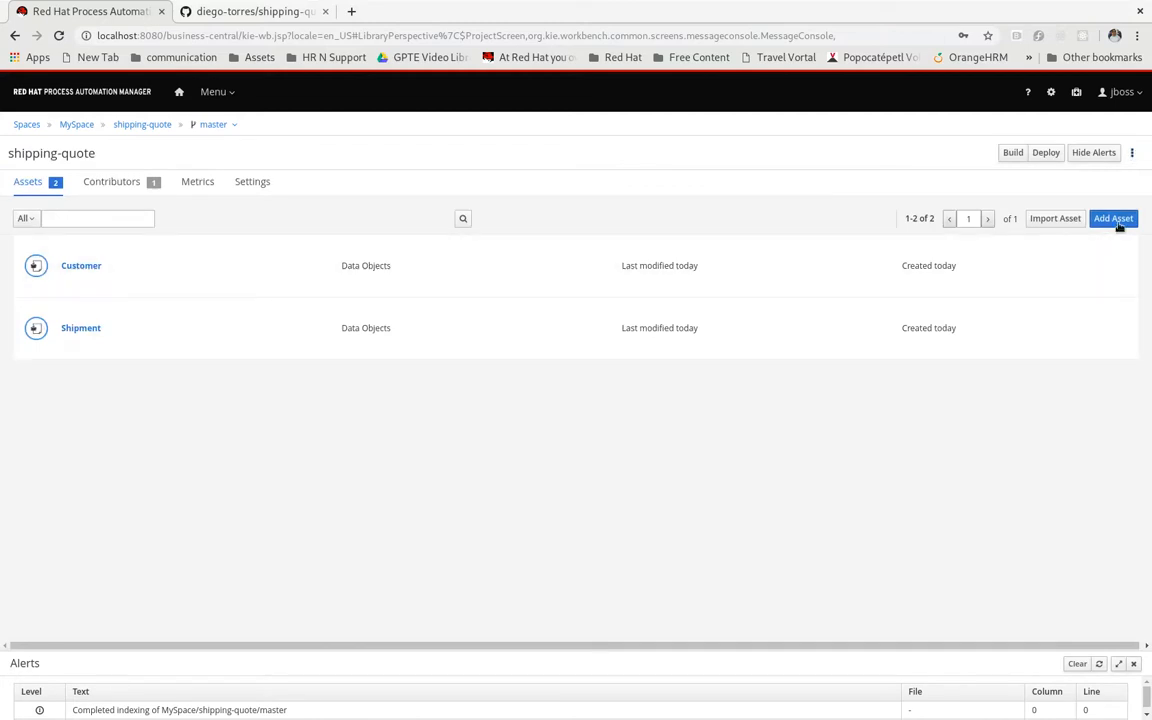
click(1113, 219)
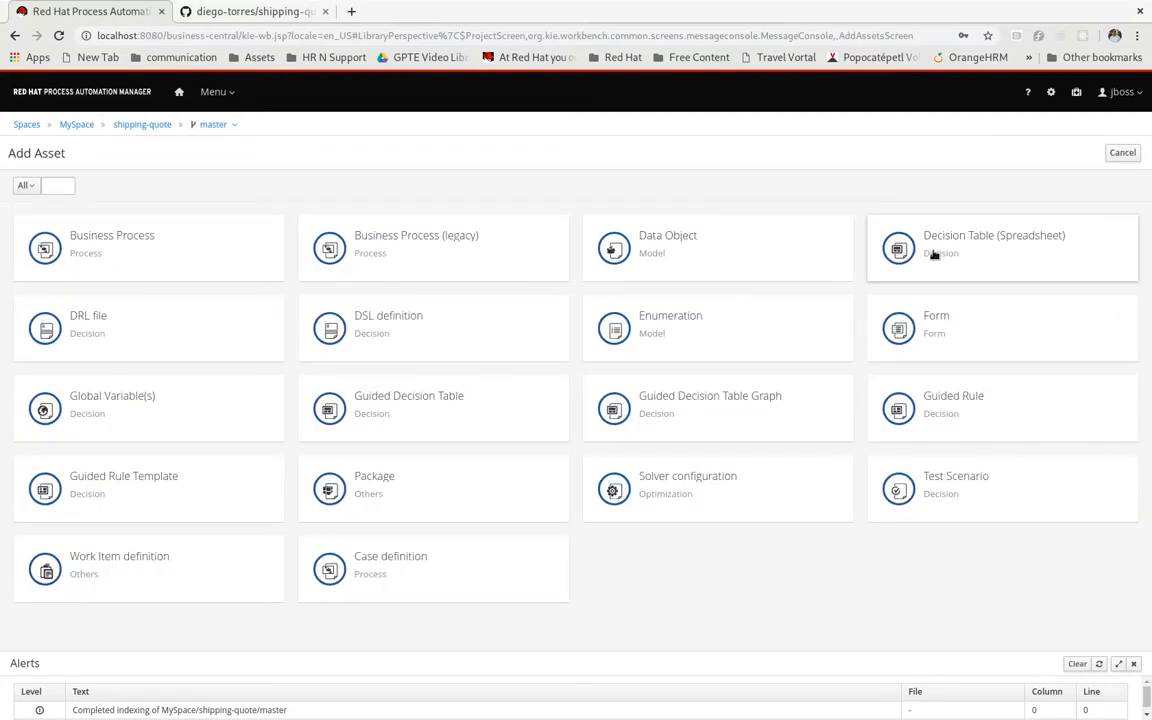
click(1013, 257)
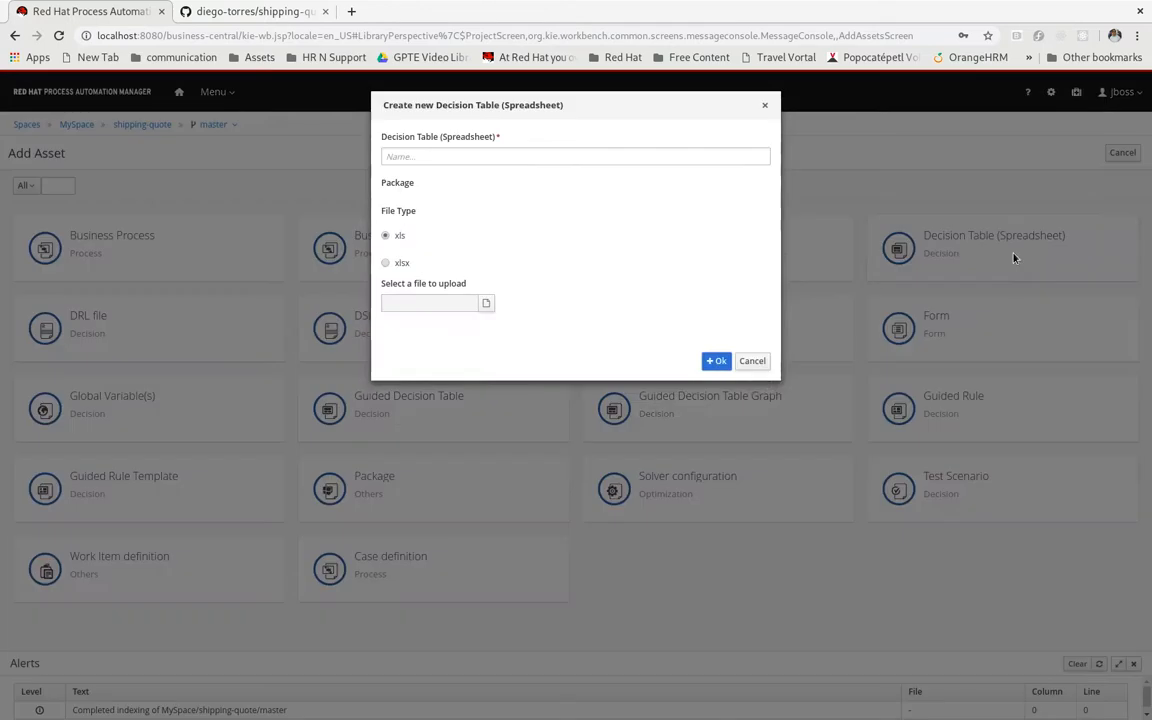
click(387, 282)
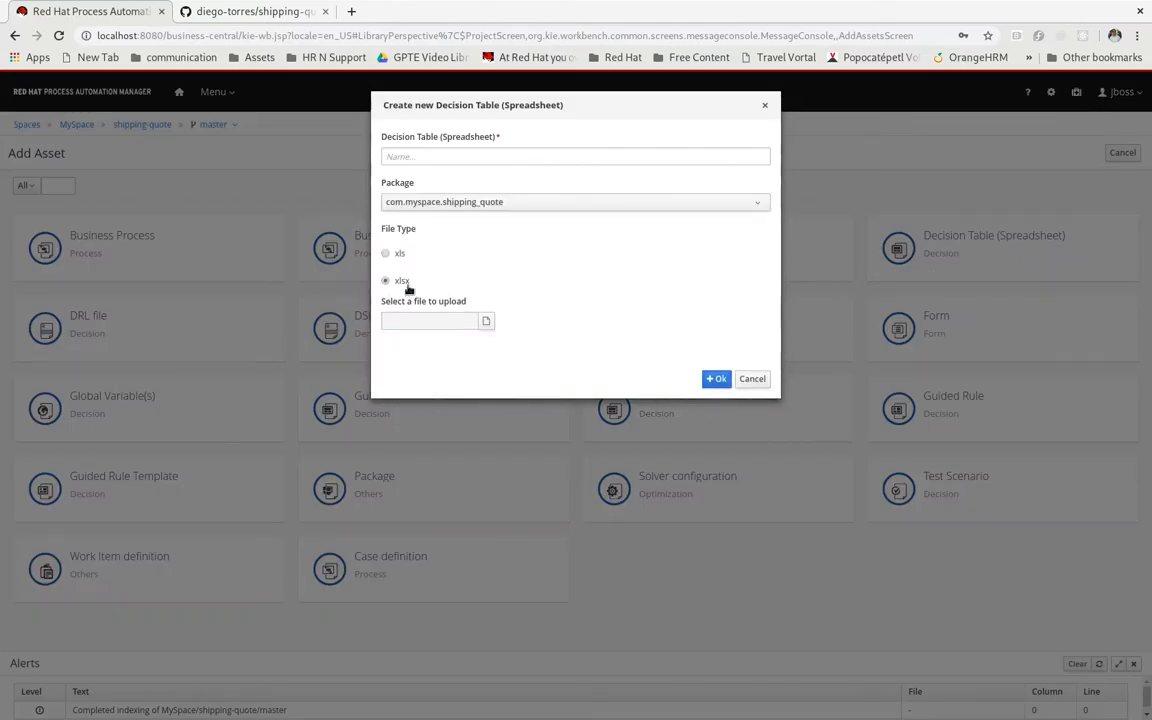
click(485, 322)
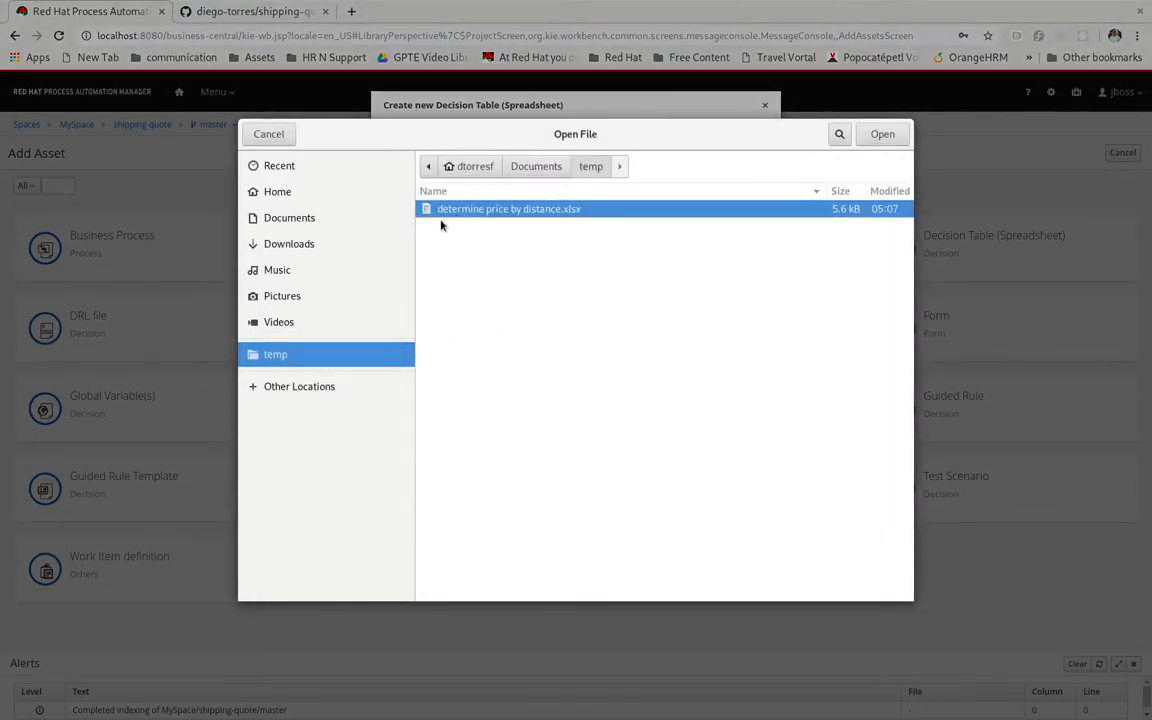
click(880, 135)
click(442, 156)
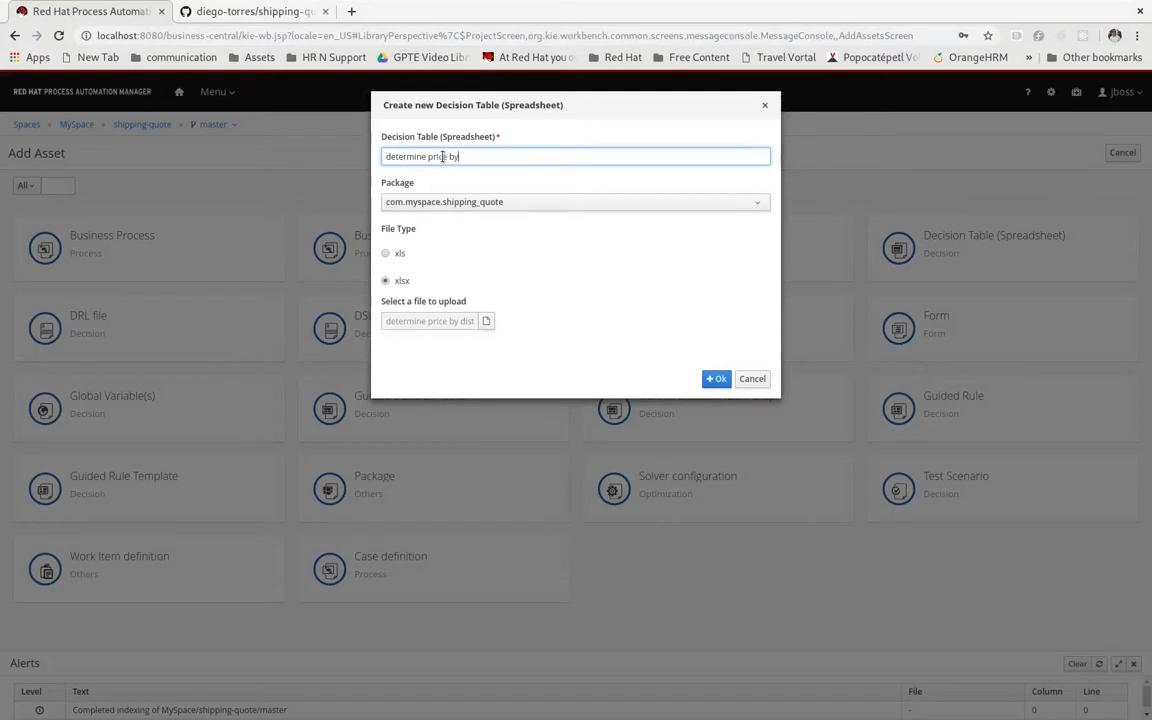
text(e)
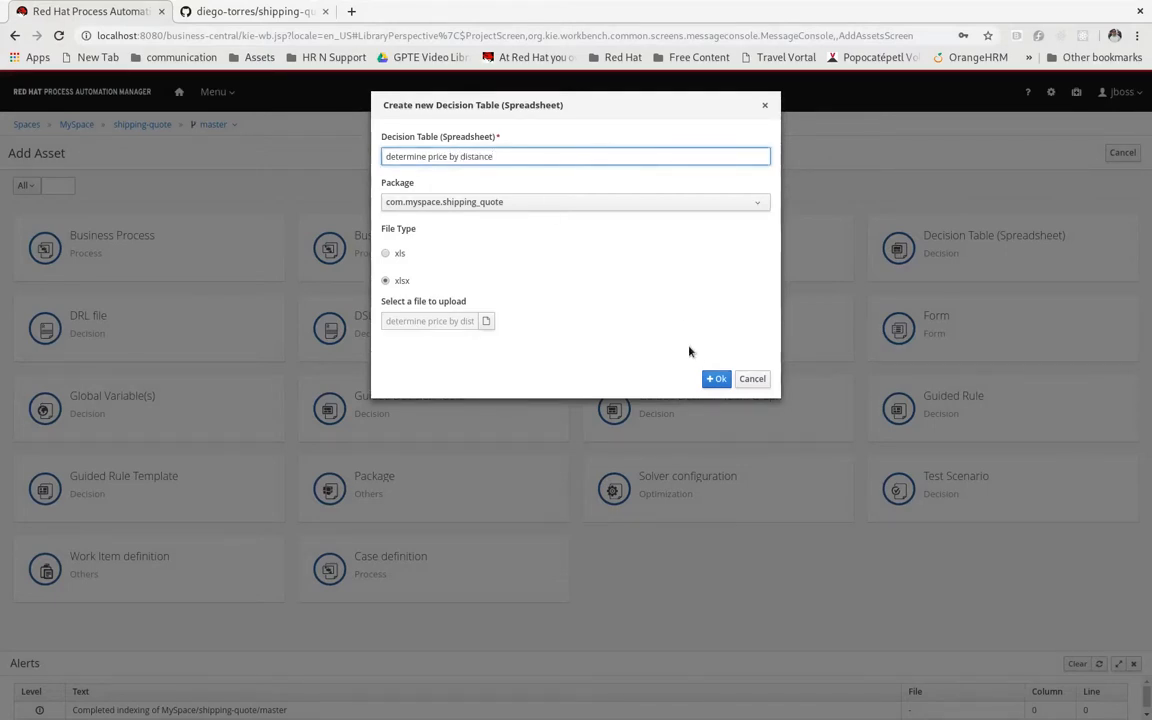
click(718, 380)
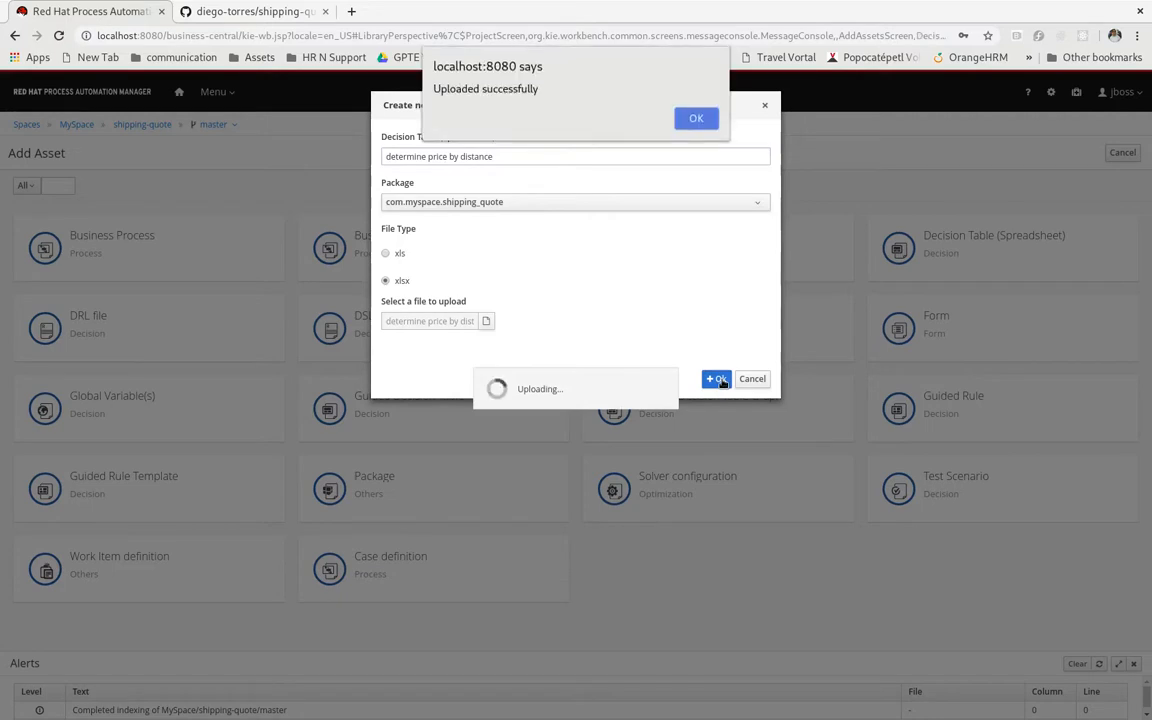
click(694, 118)
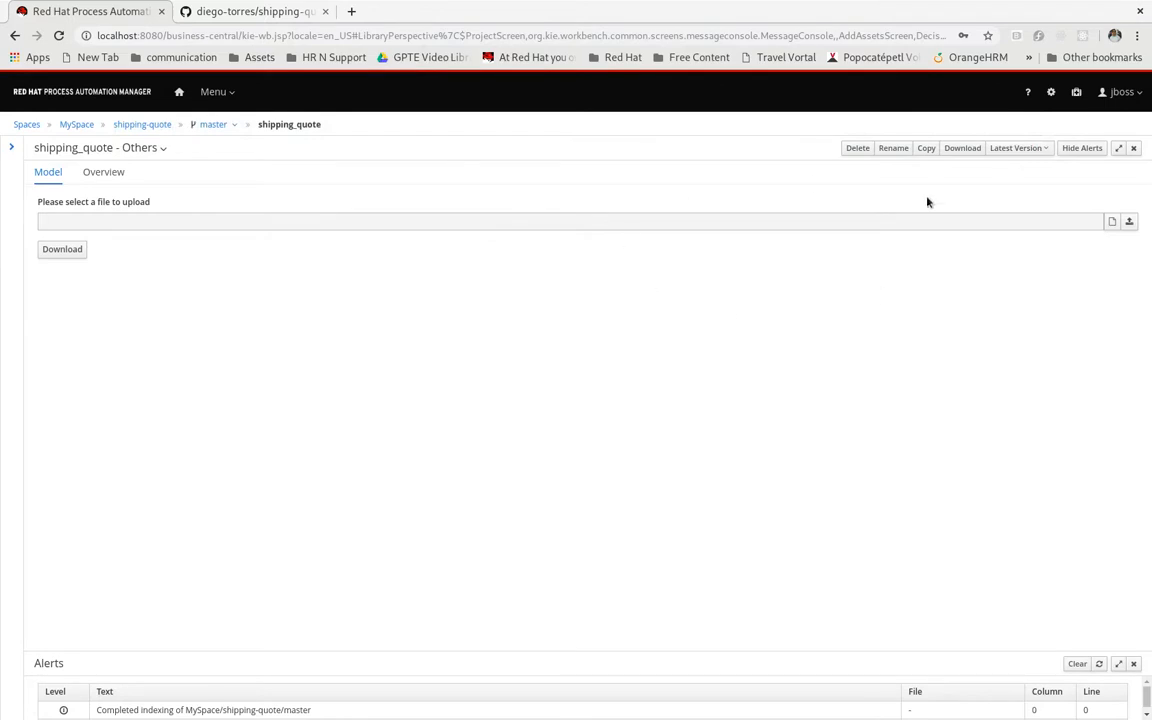
click(1134, 149)
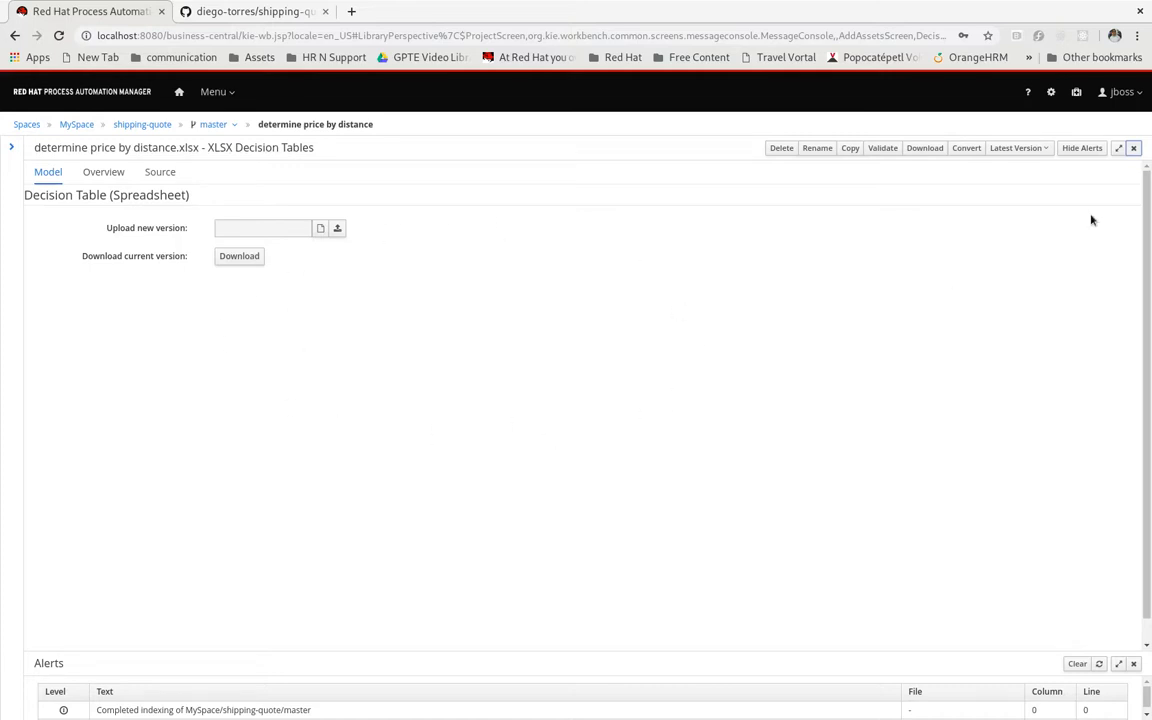
click(1133, 150)
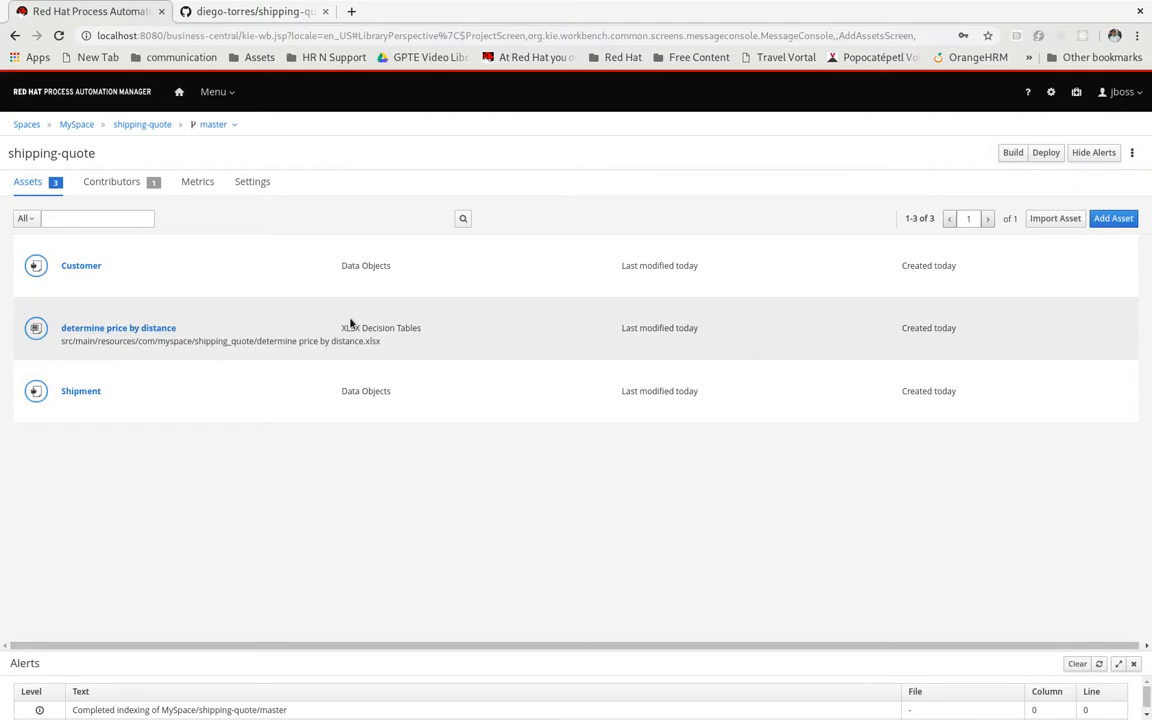
Download the current version of the determine price by distance decision table, review it in LibreOffice Calc, and close it
click(101, 329)
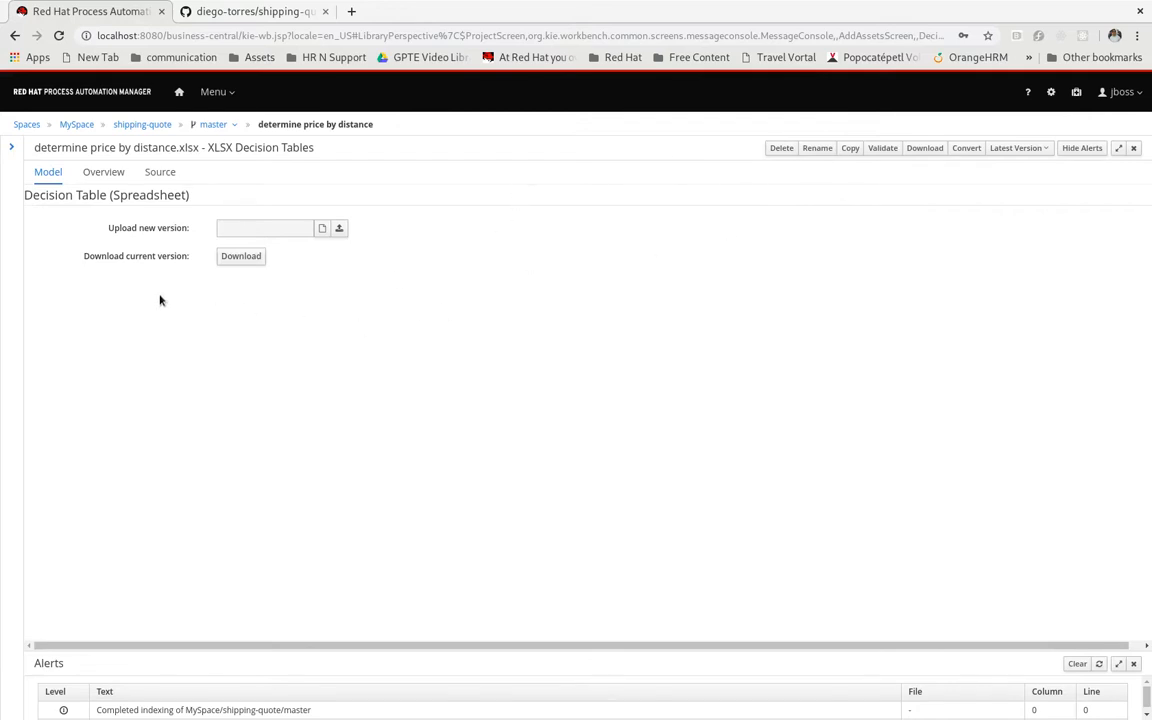
click(241, 258)
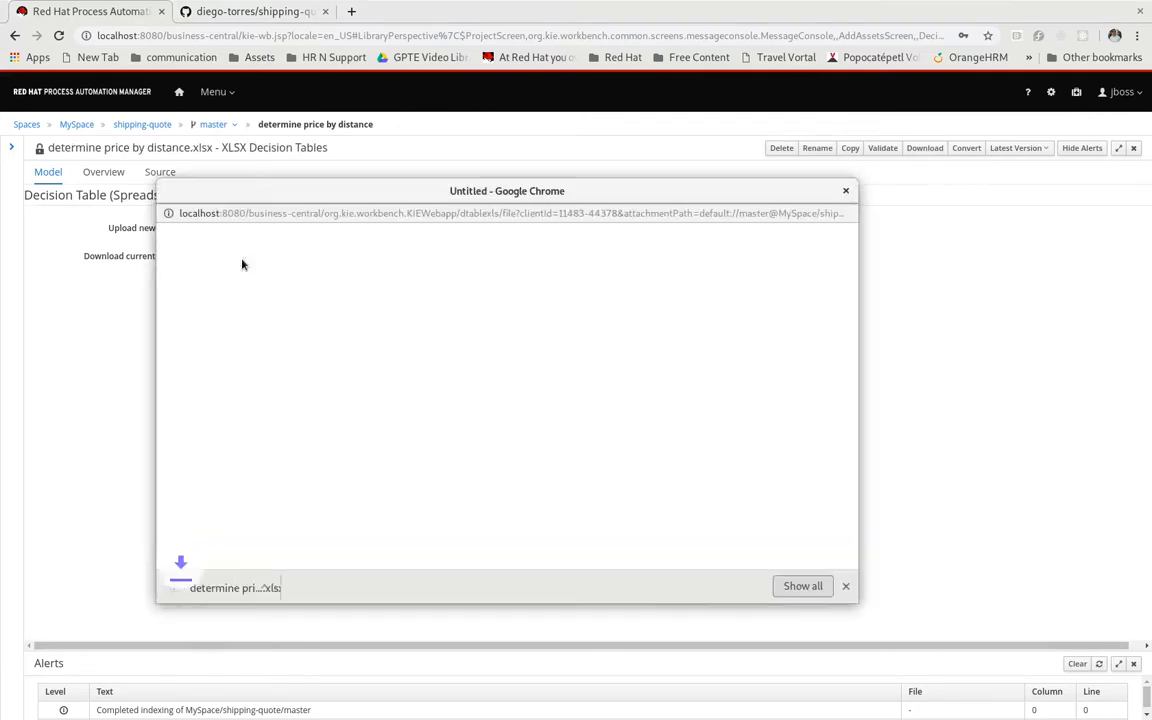
click(247, 590)
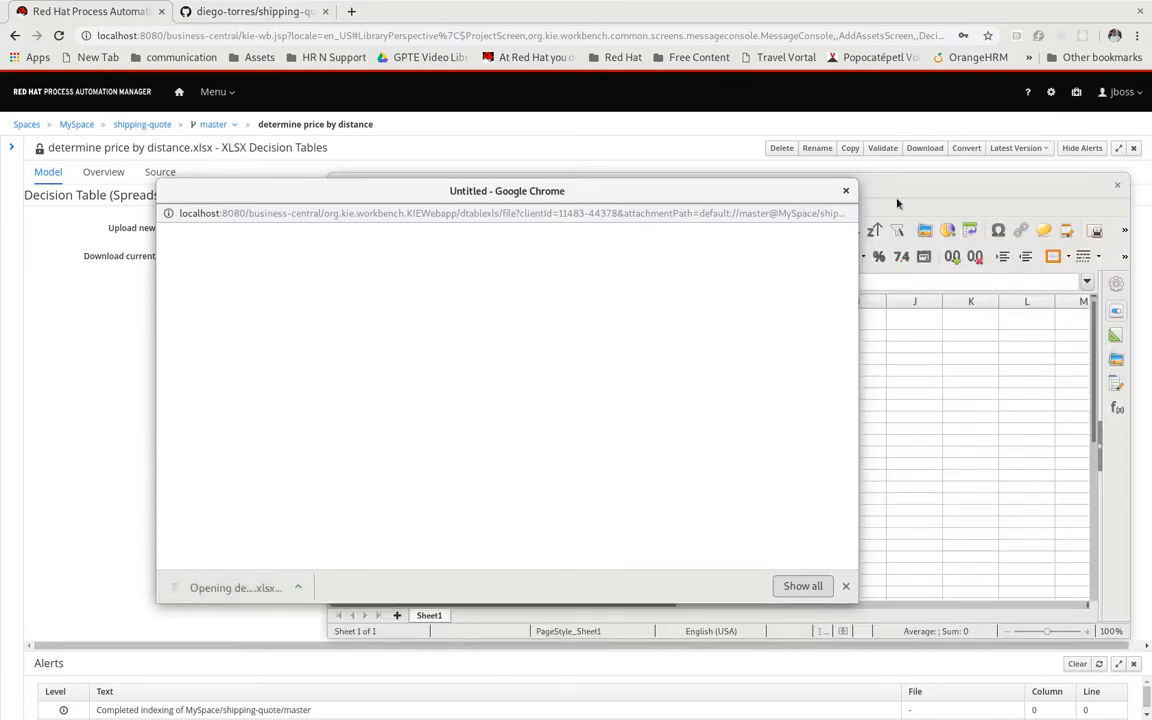
click(922, 194)
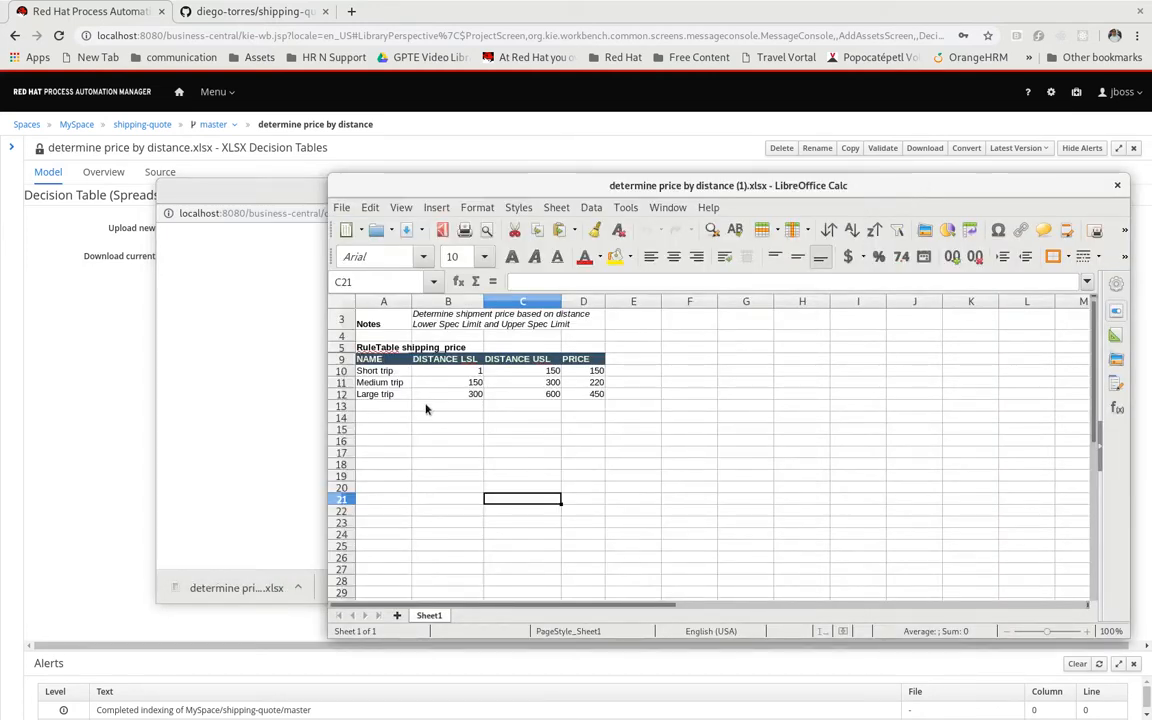
click(1117, 185)
click(846, 191)
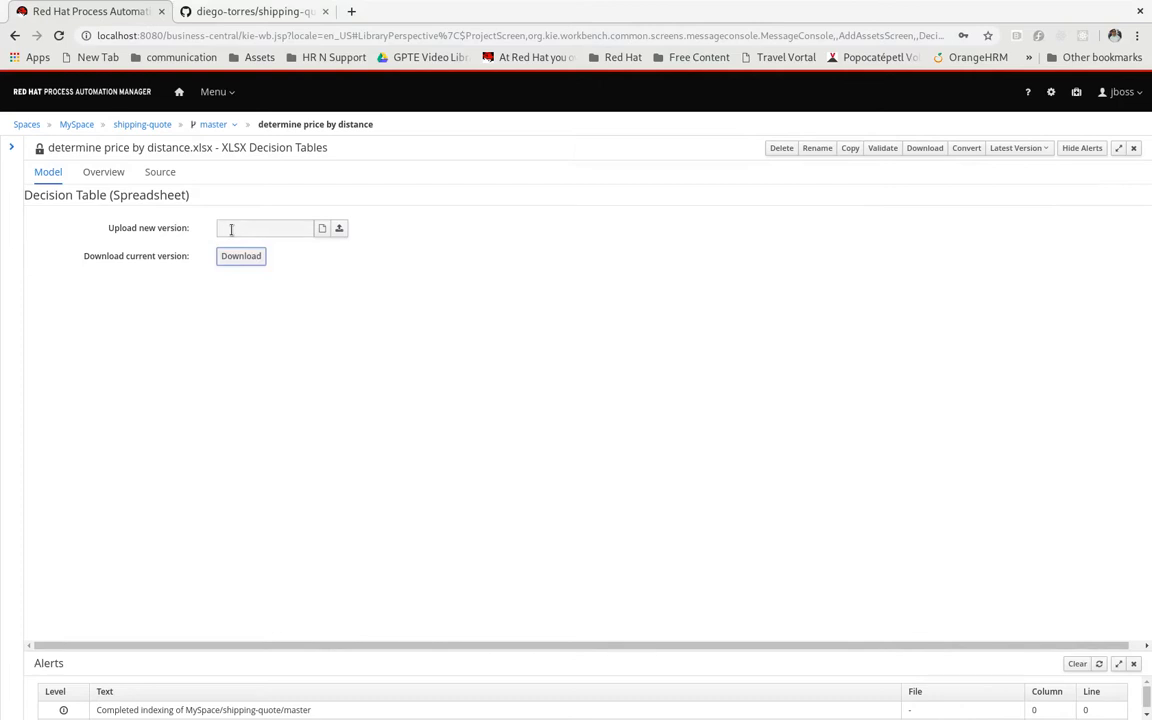
Examine the rule source generated from the decision table, then close and reopen the asset to view its source again
click(161, 173)
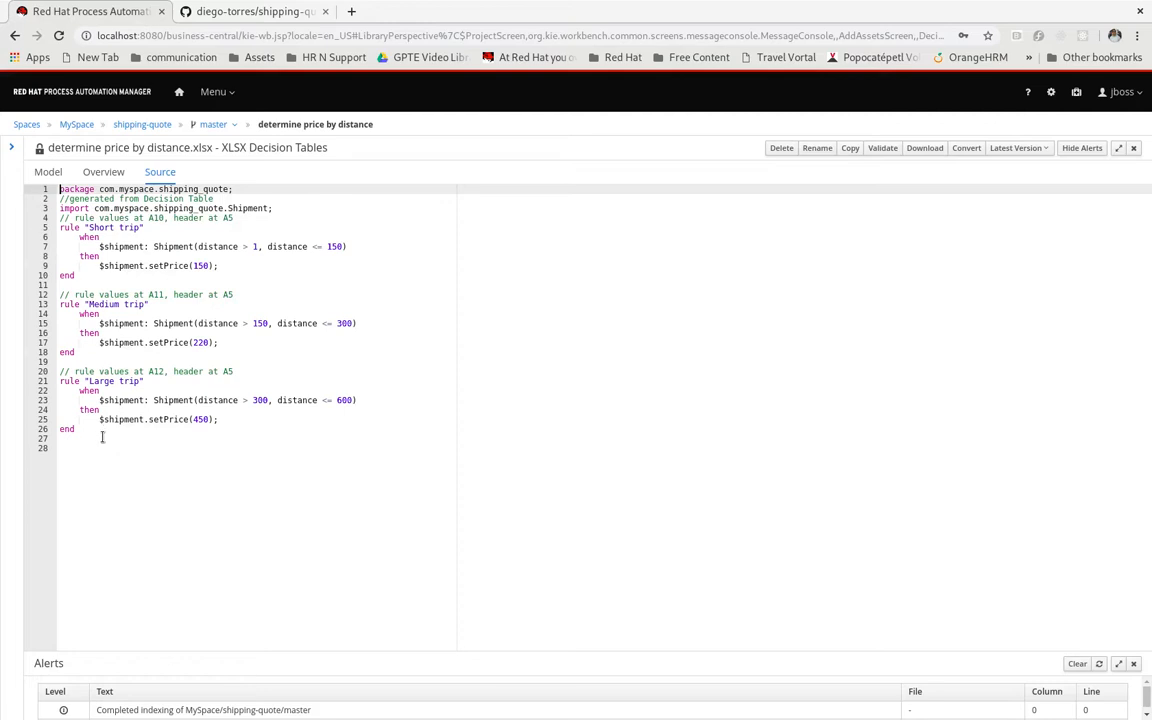
drag(101, 431, 55, 219)
click(141, 256)
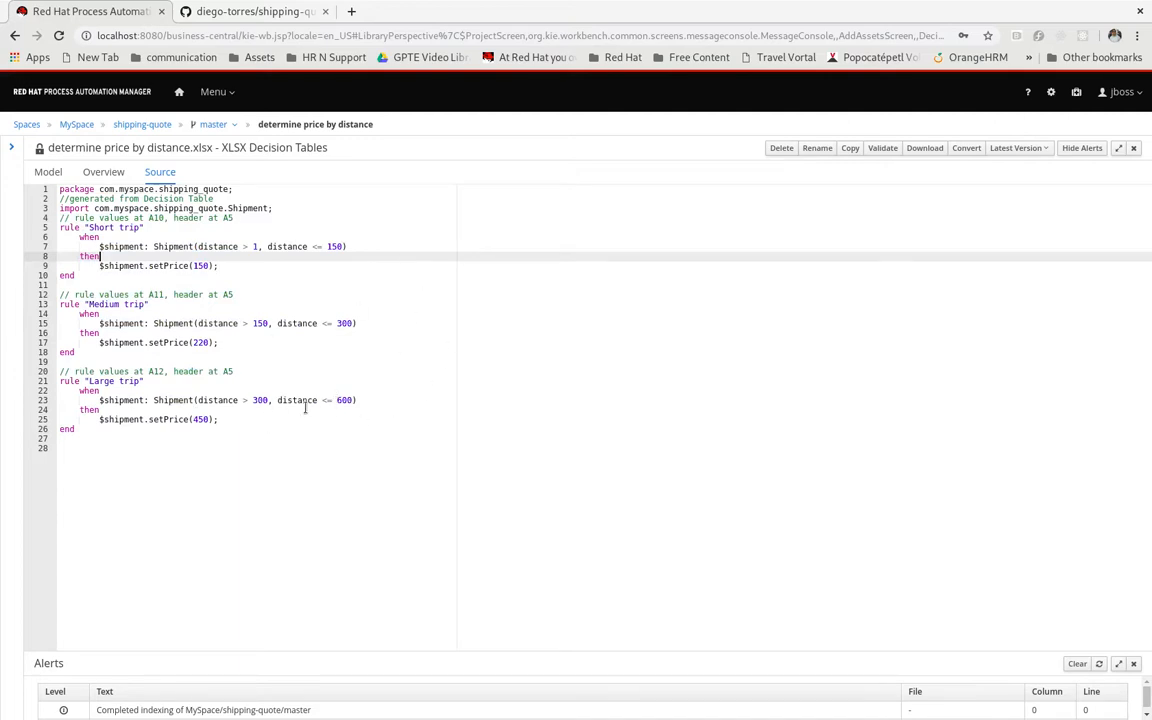
click(1136, 148)
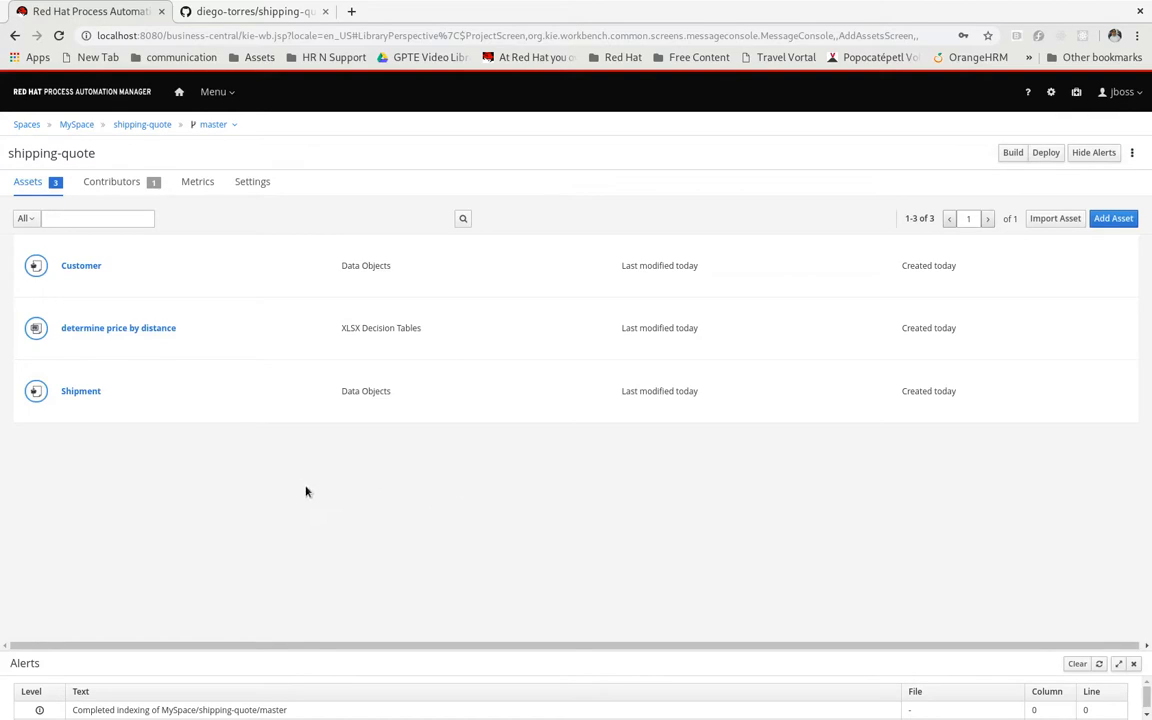
click(104, 334)
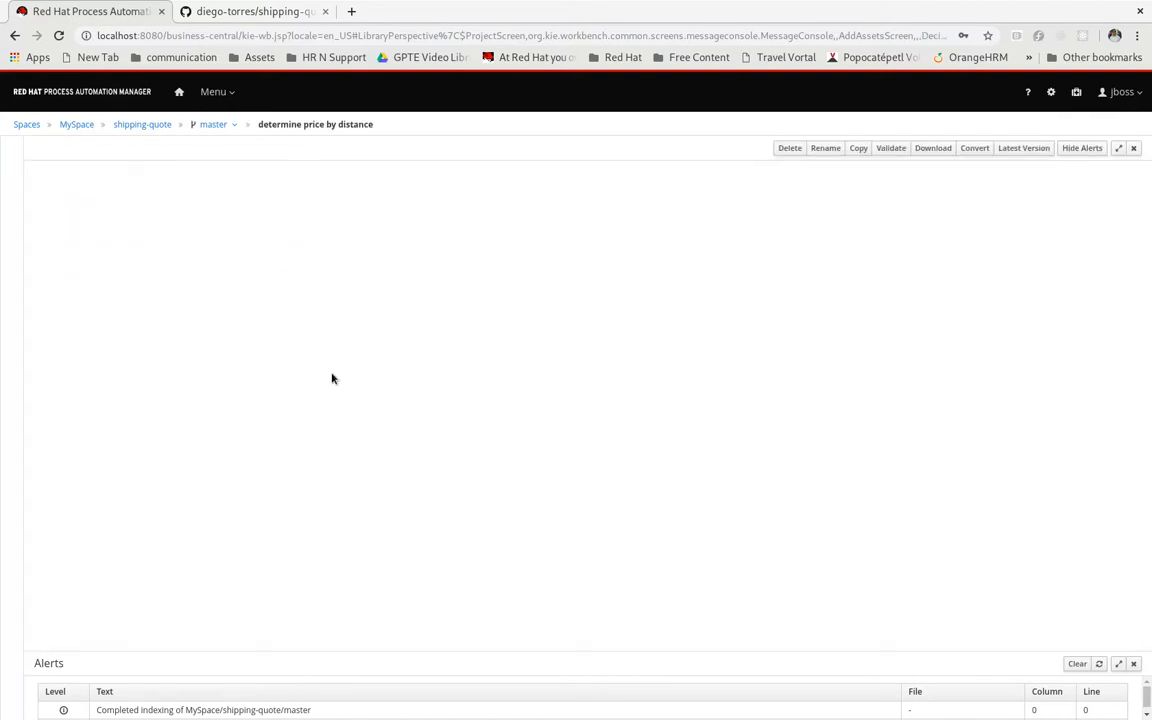
click(151, 172)
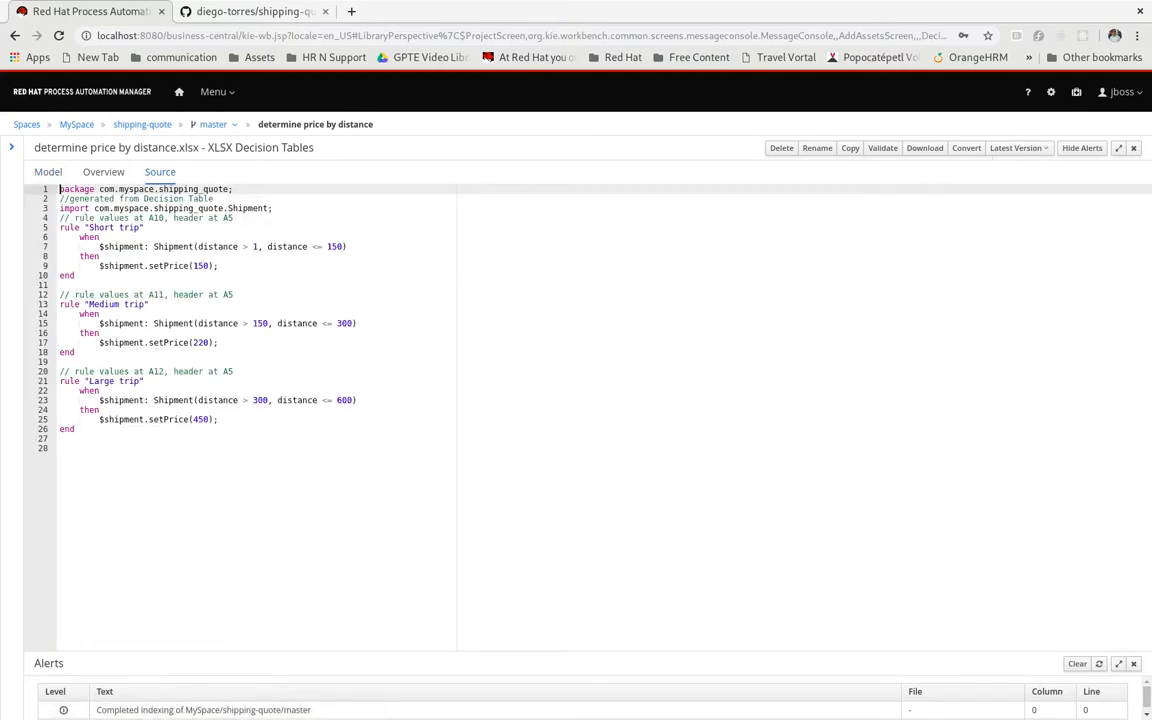
Close the decision table and add a Test Scenario asset named "short trip" in package com.myspace.shipping_quote
click(1133, 147)
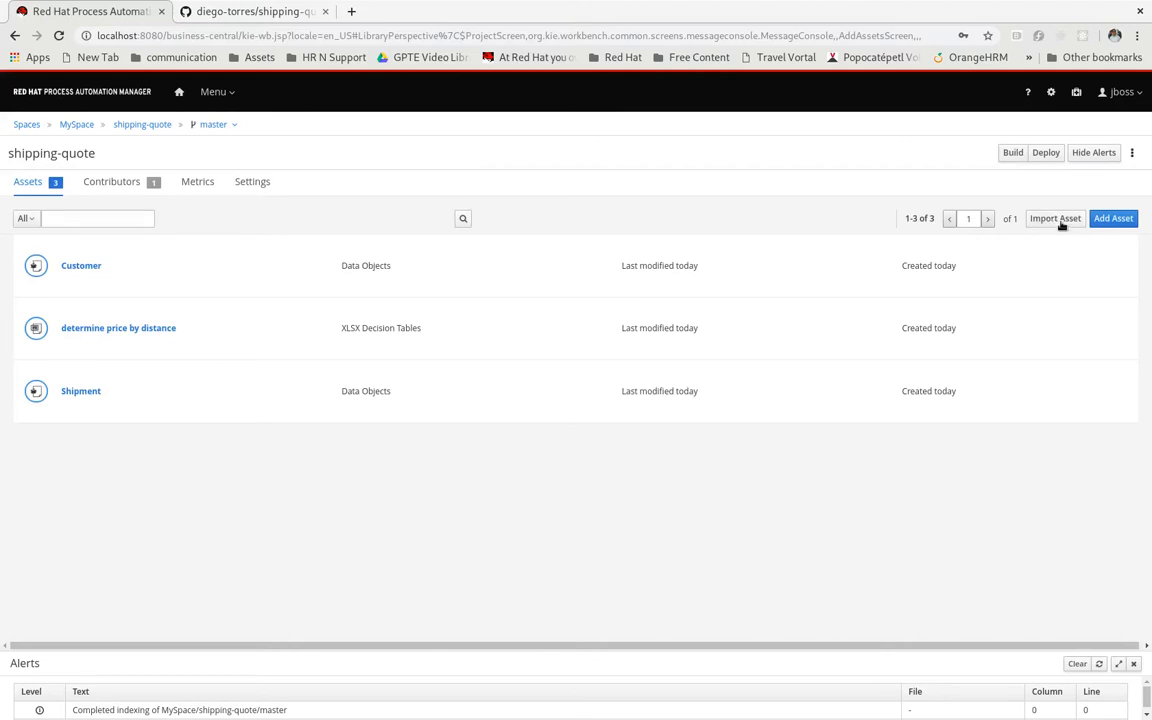
click(1113, 218)
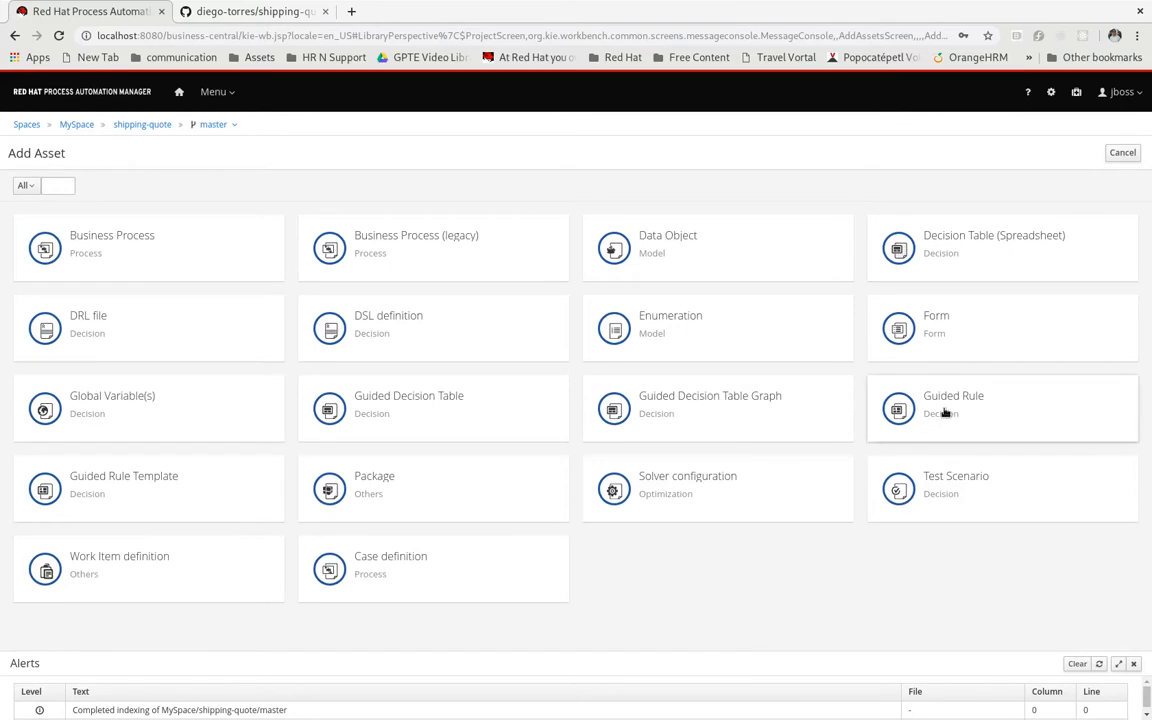
click(945, 485)
click(549, 150)
text(short)
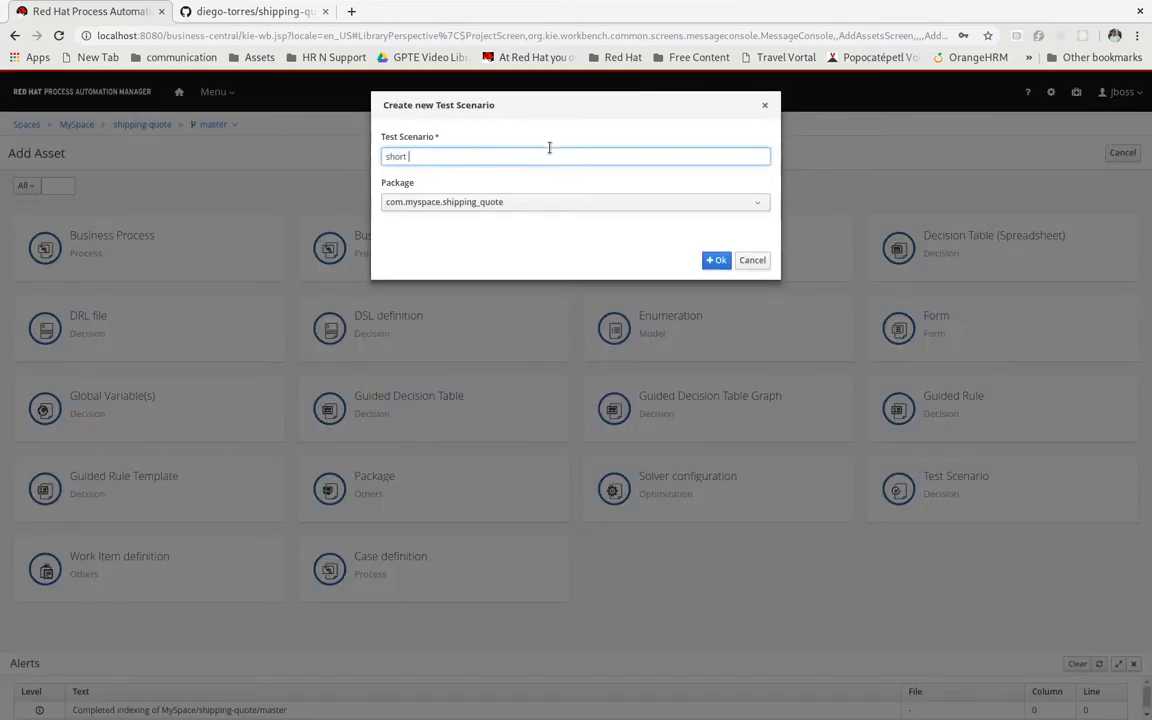
text( trip)
click(717, 261)
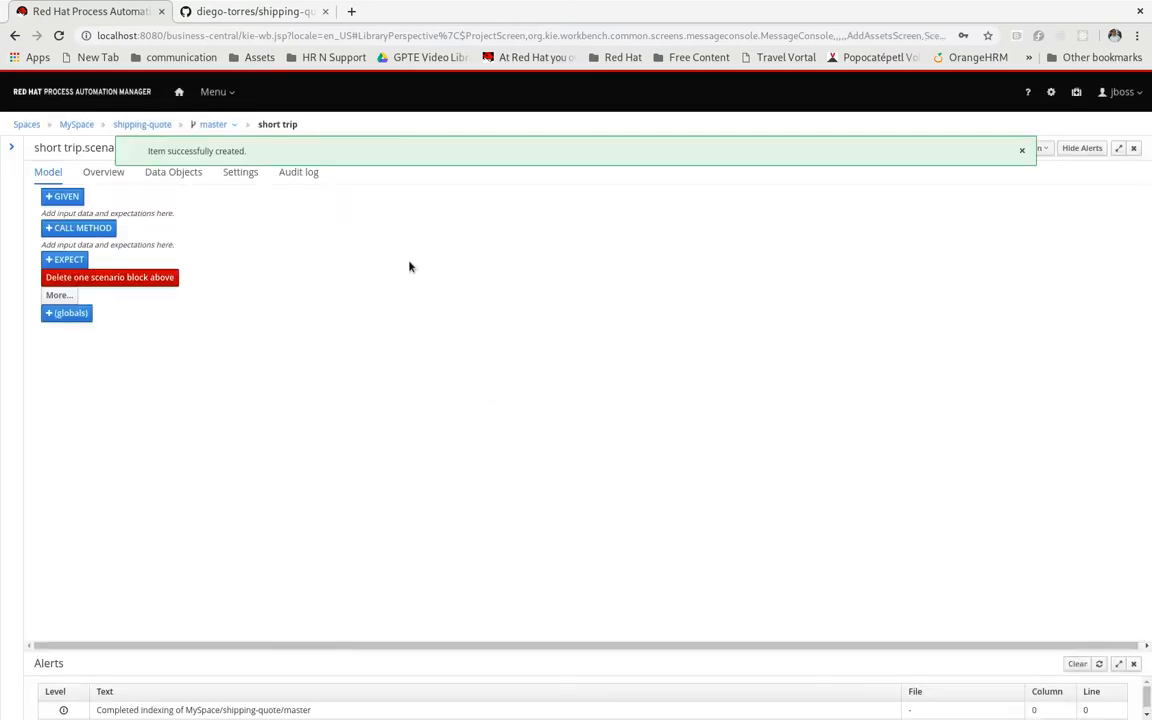
Insert a Shipment fact named "shipment" as the given input of the scenario
click(62, 196)
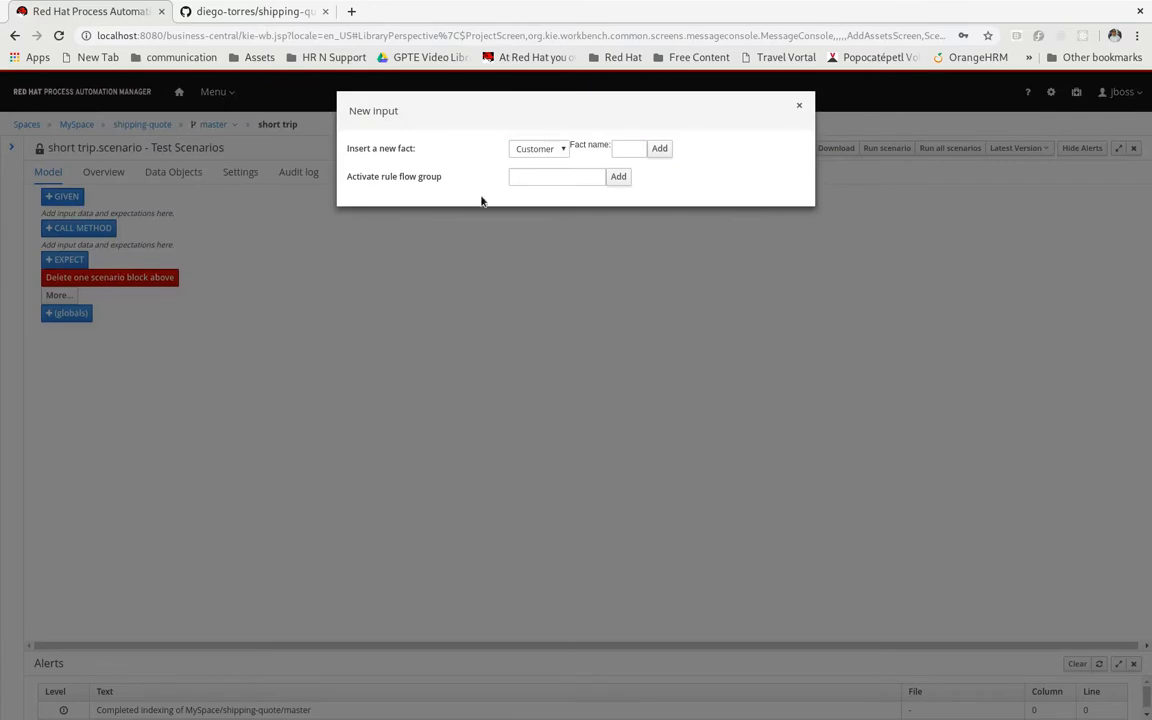
click(541, 153)
click(538, 173)
click(628, 148)
text(ship)
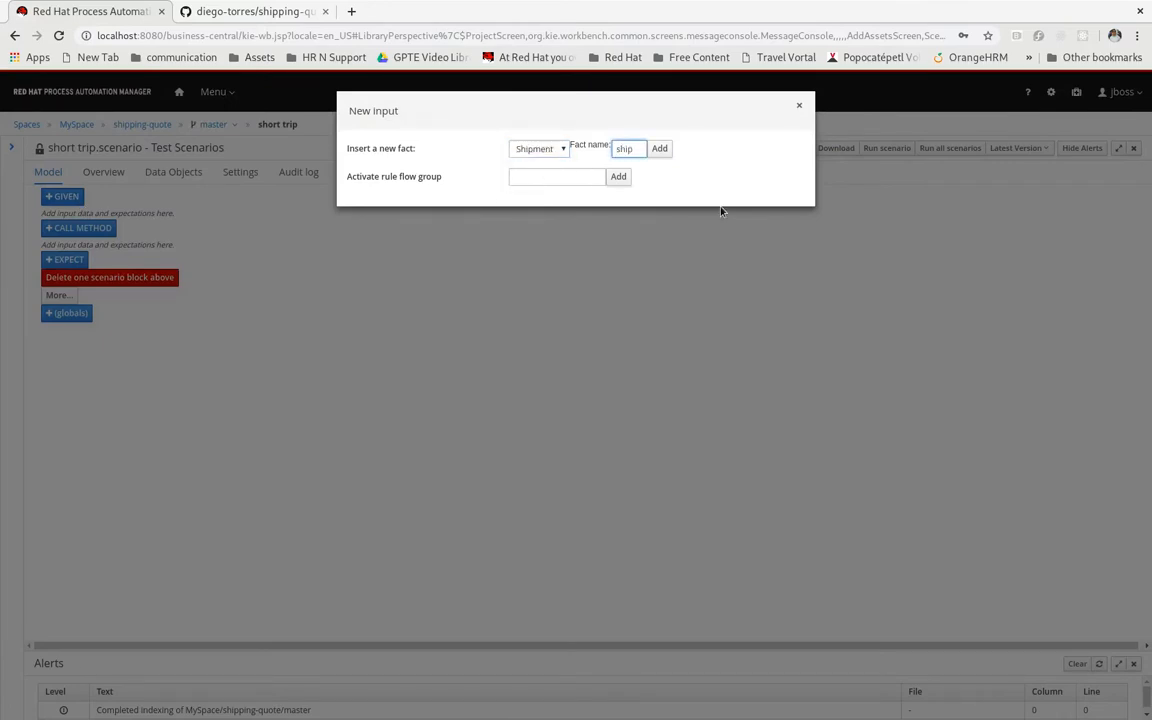
text(ment)
click(659, 148)
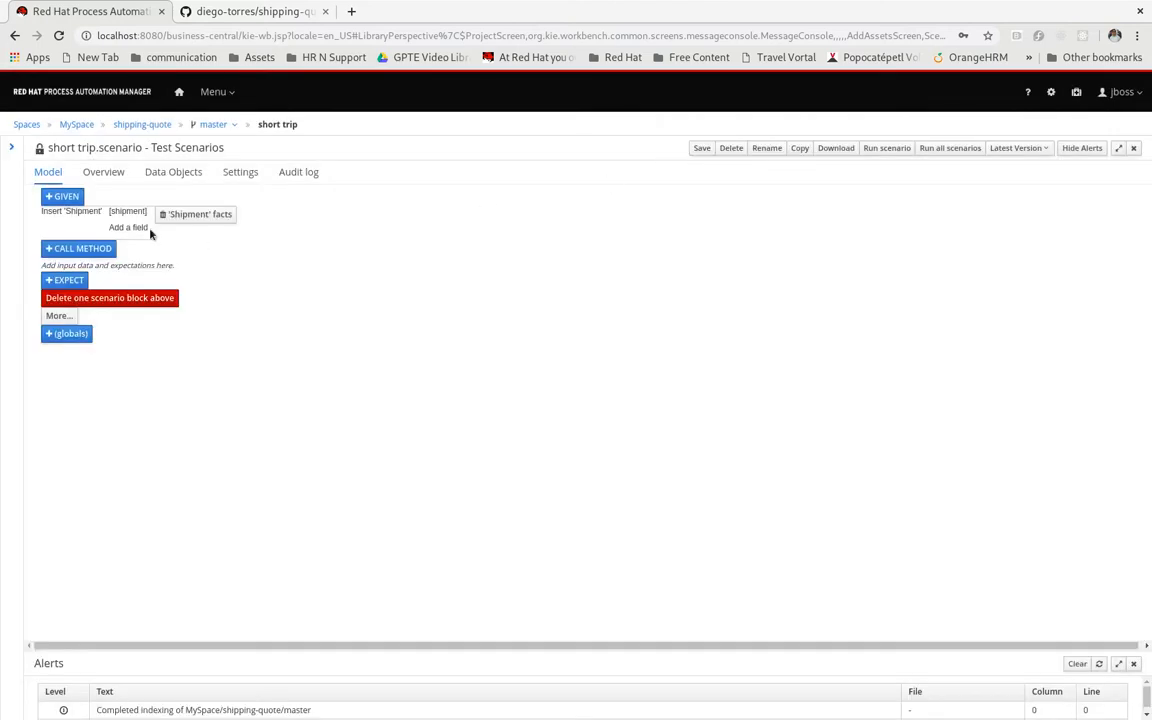
Add the distance field to the given shipment fact with a literal value of 75
click(130, 228)
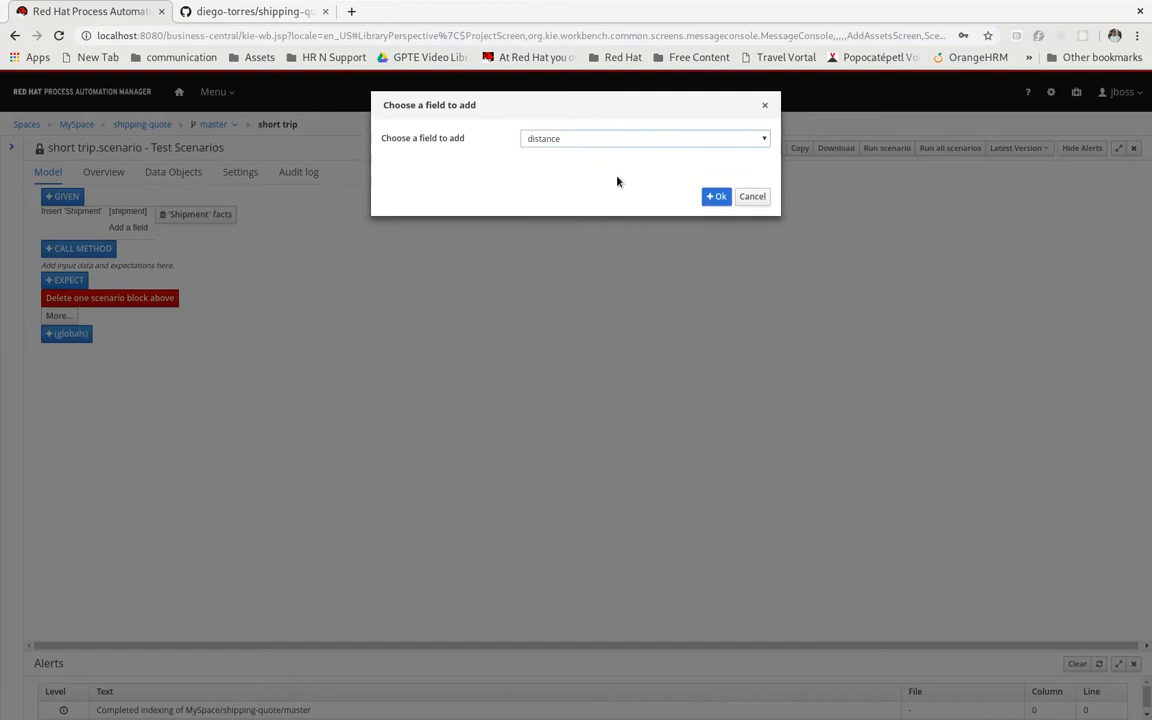
click(717, 198)
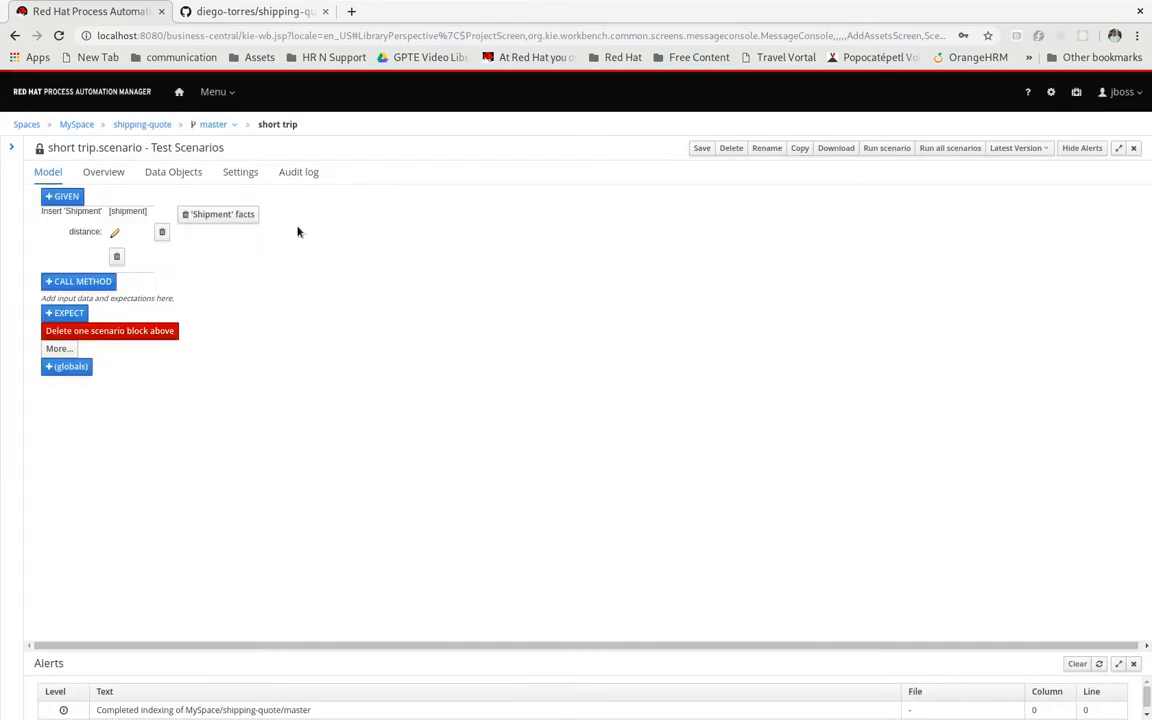
click(113, 232)
click(535, 151)
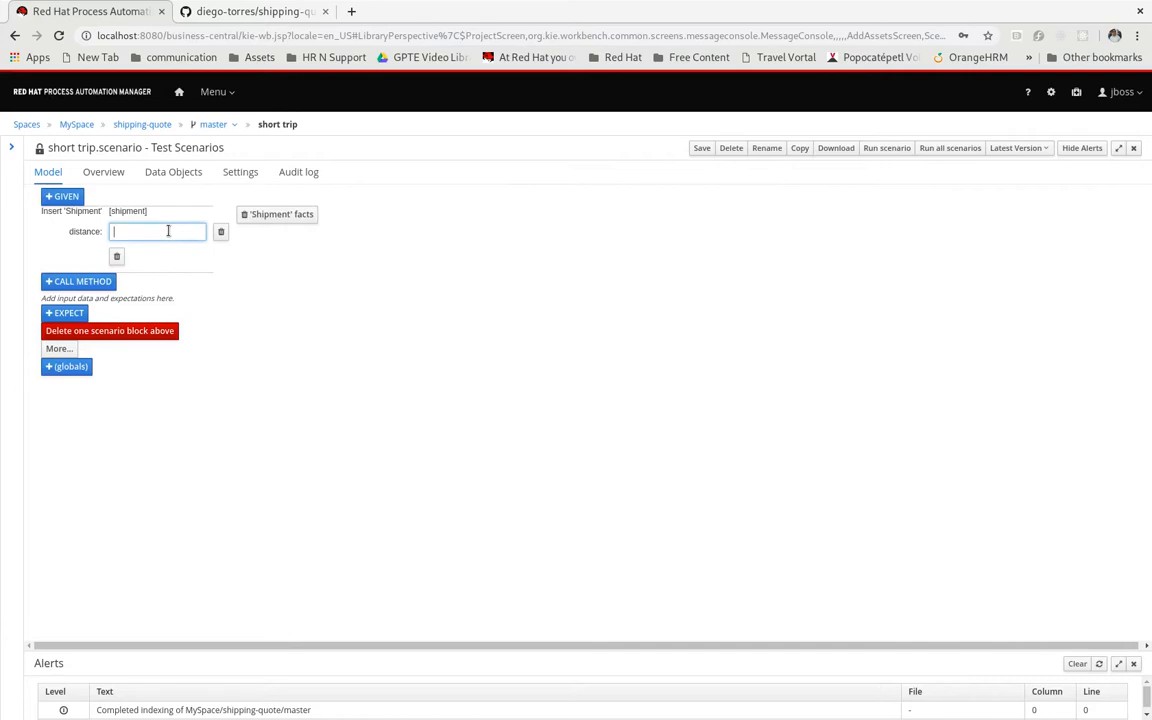
text(75)
Add an expectation on the shipment fact value that checks its price field with "equals"
click(60, 314)
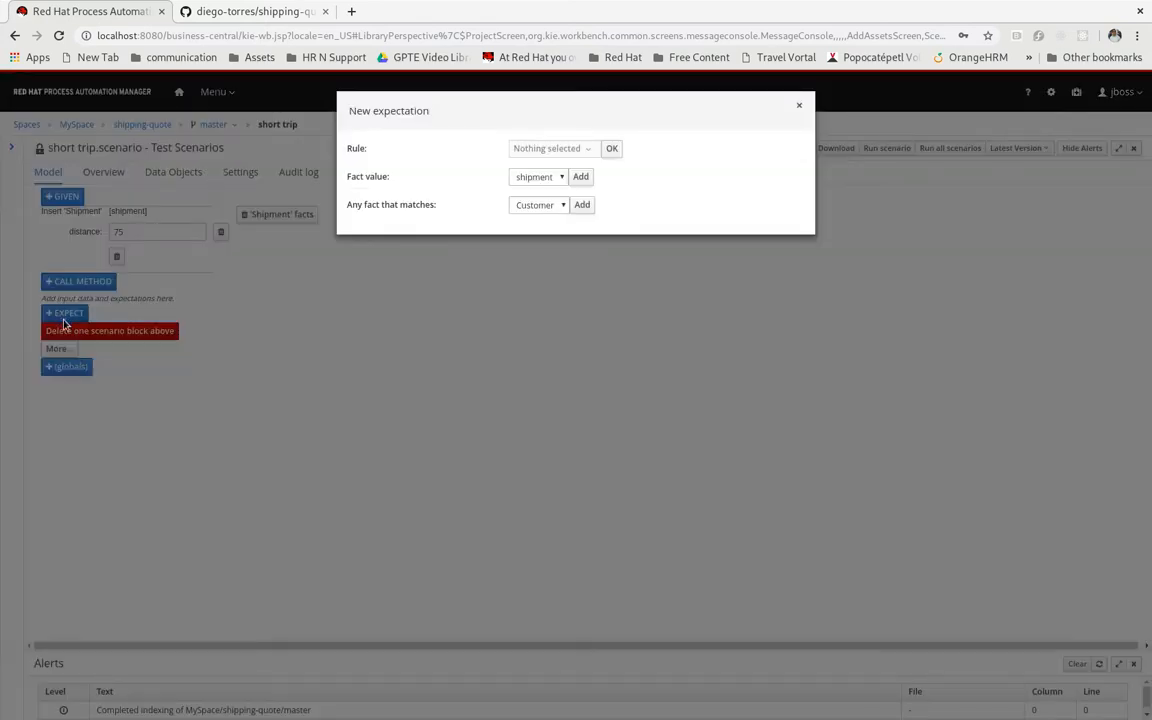
click(580, 178)
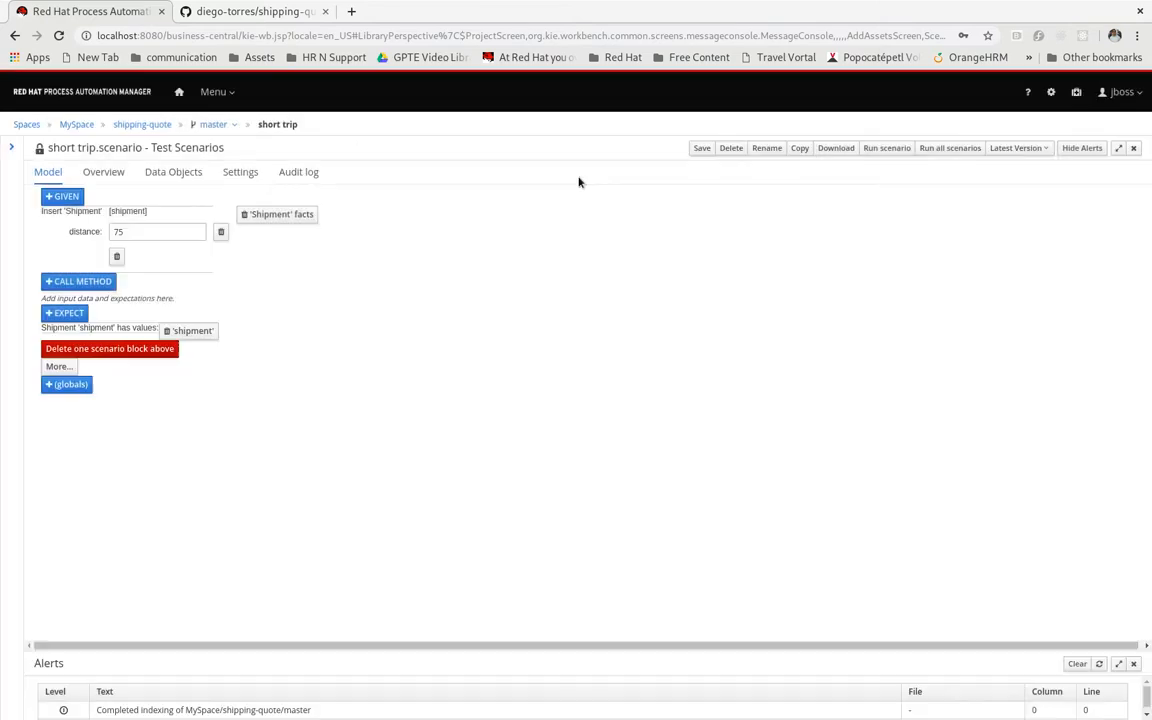
click(131, 329)
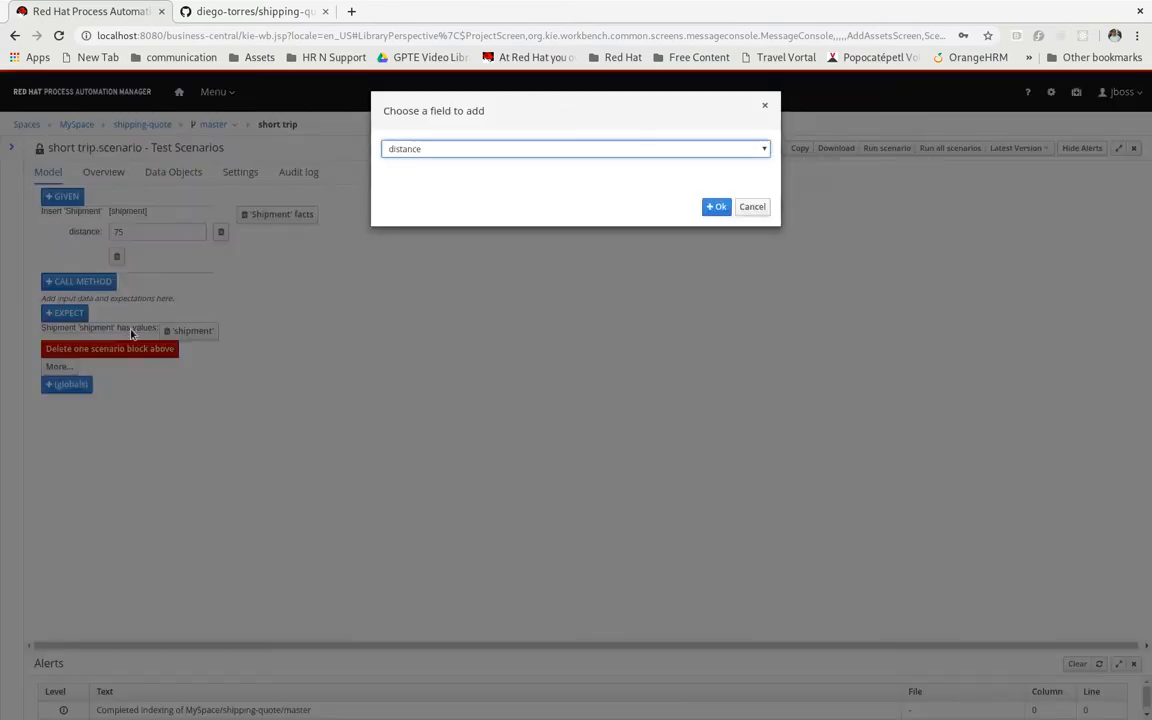
click(455, 149)
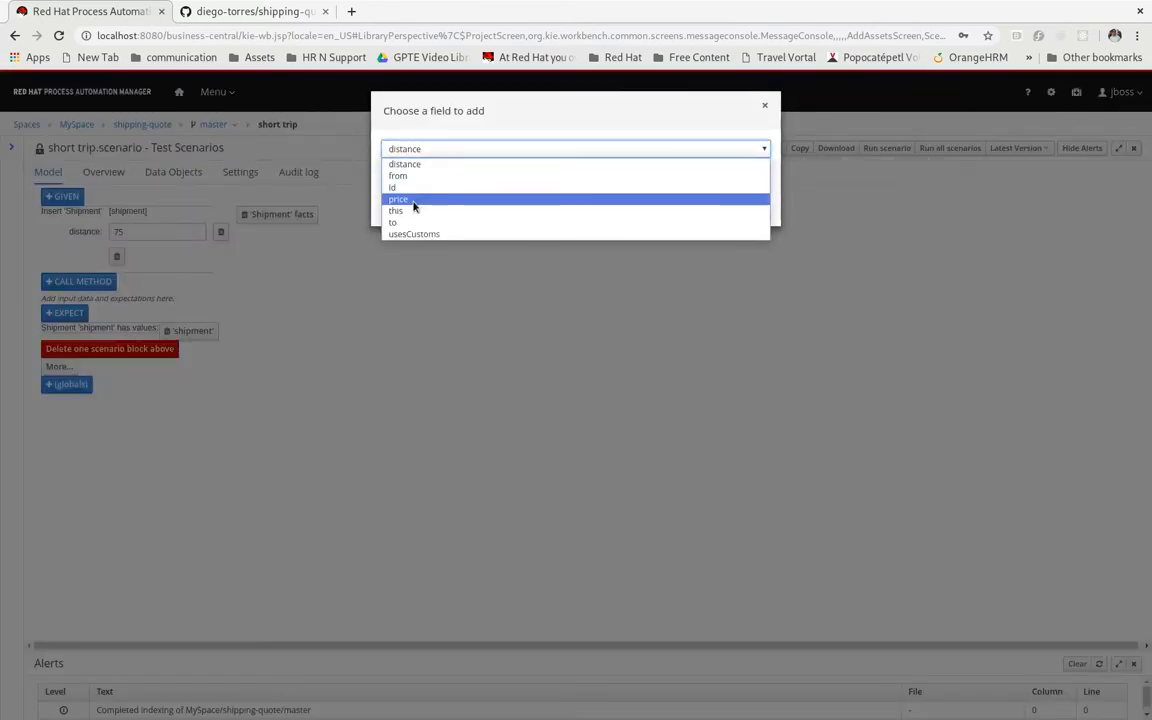
click(415, 203)
click(716, 206)
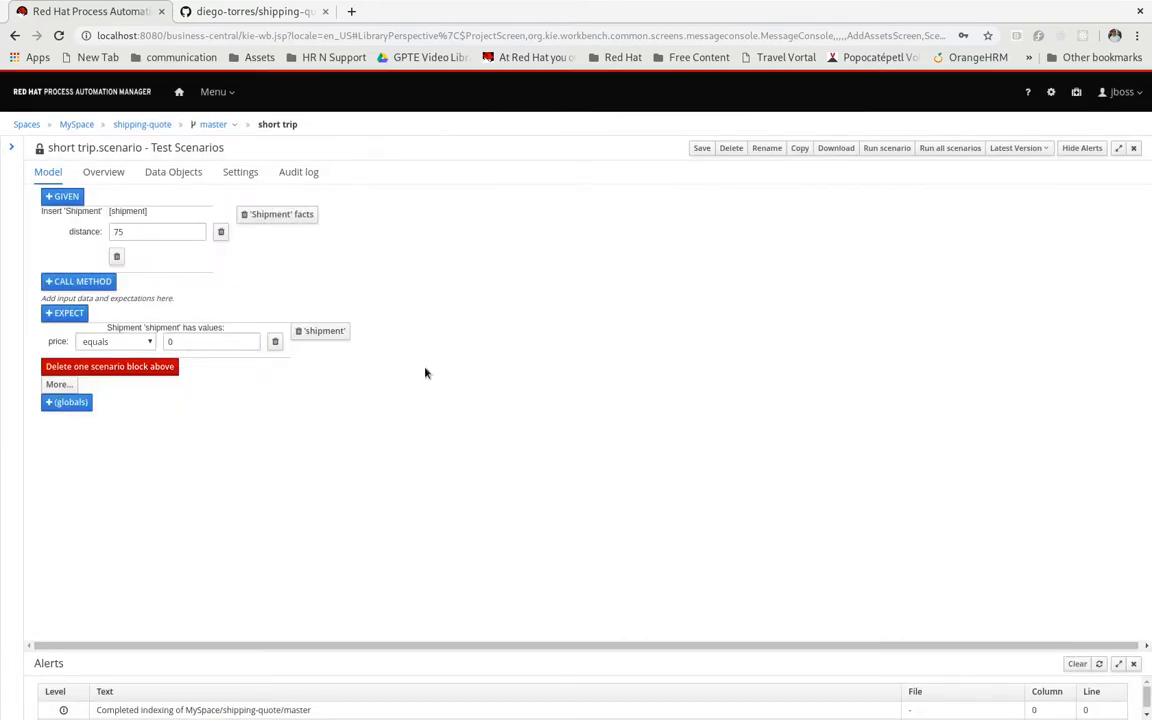
Run the scenario, set the expected shipment price to 150, and run the scenario again
click(887, 150)
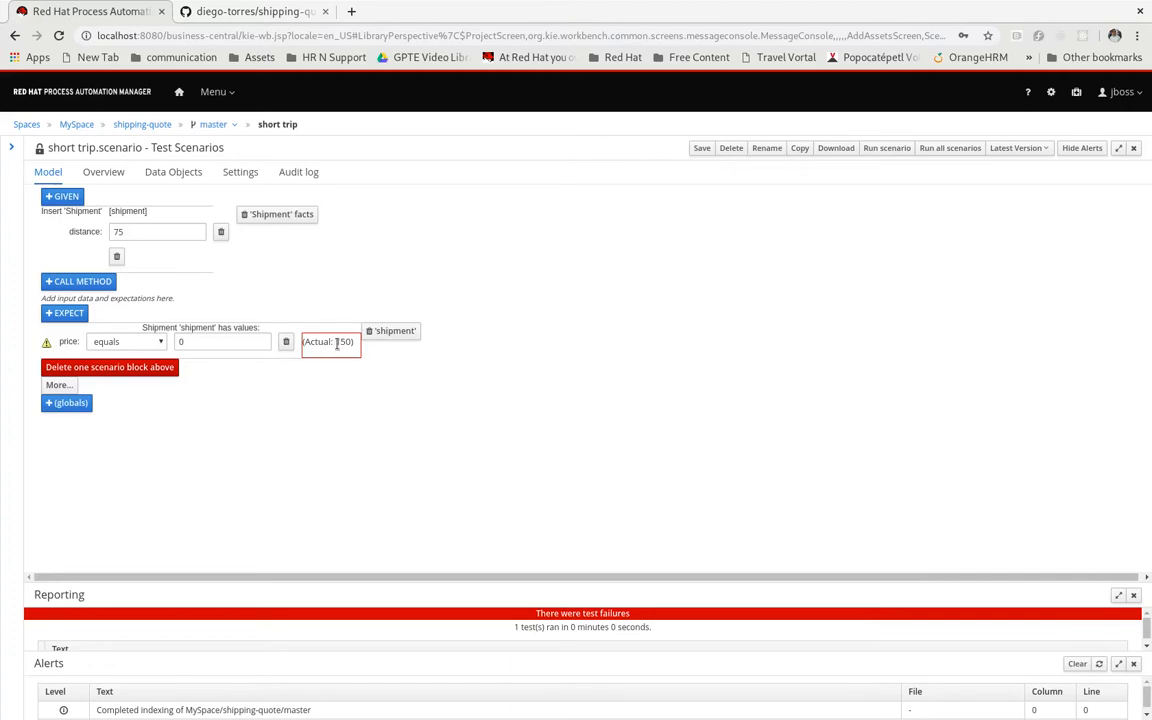
click(210, 340)
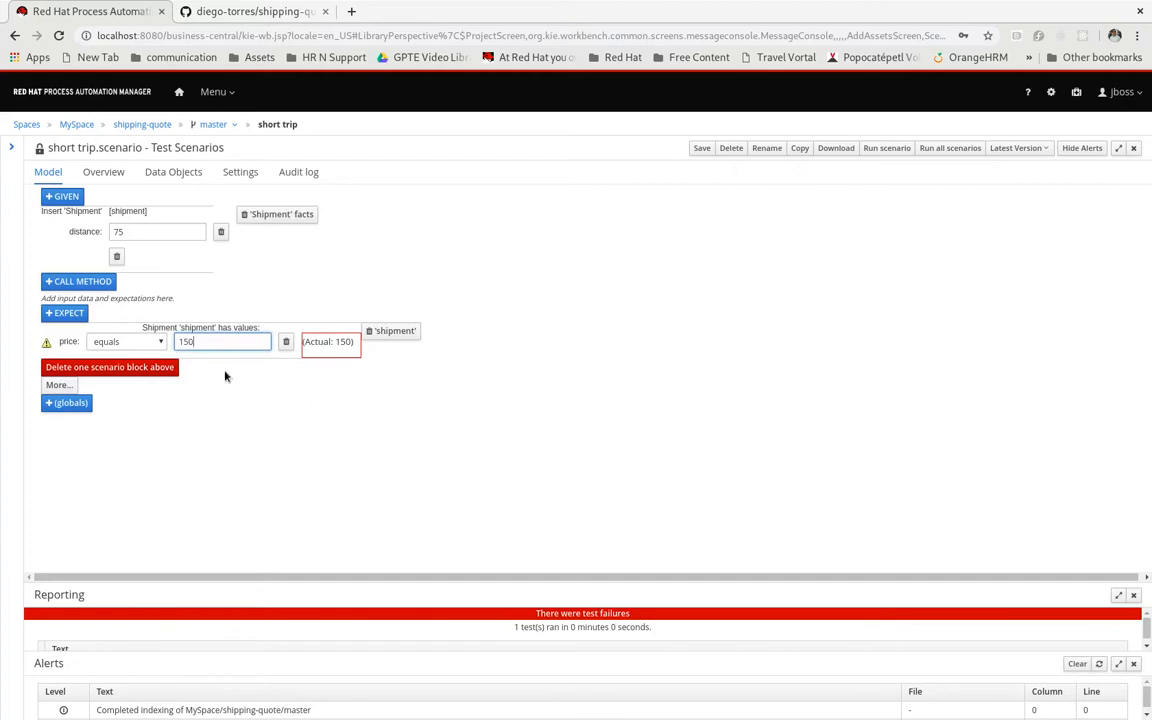
click(882, 150)
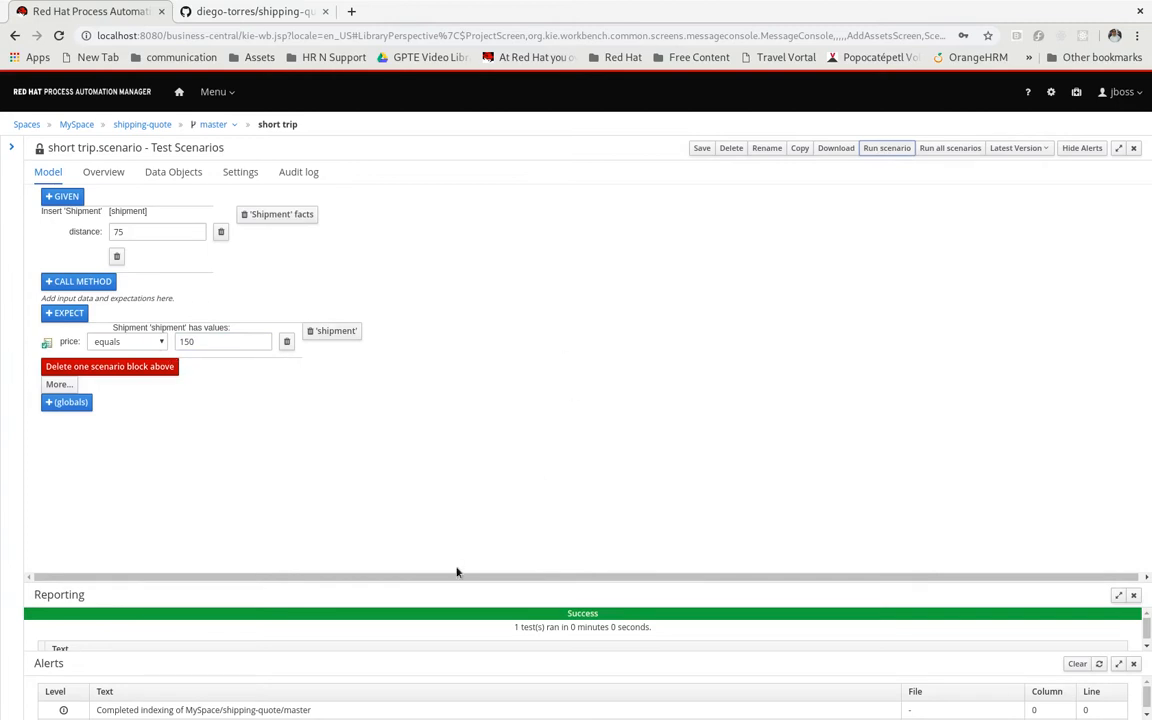
Examine the short trip scenario's audit log and its list of fired rules
click(299, 172)
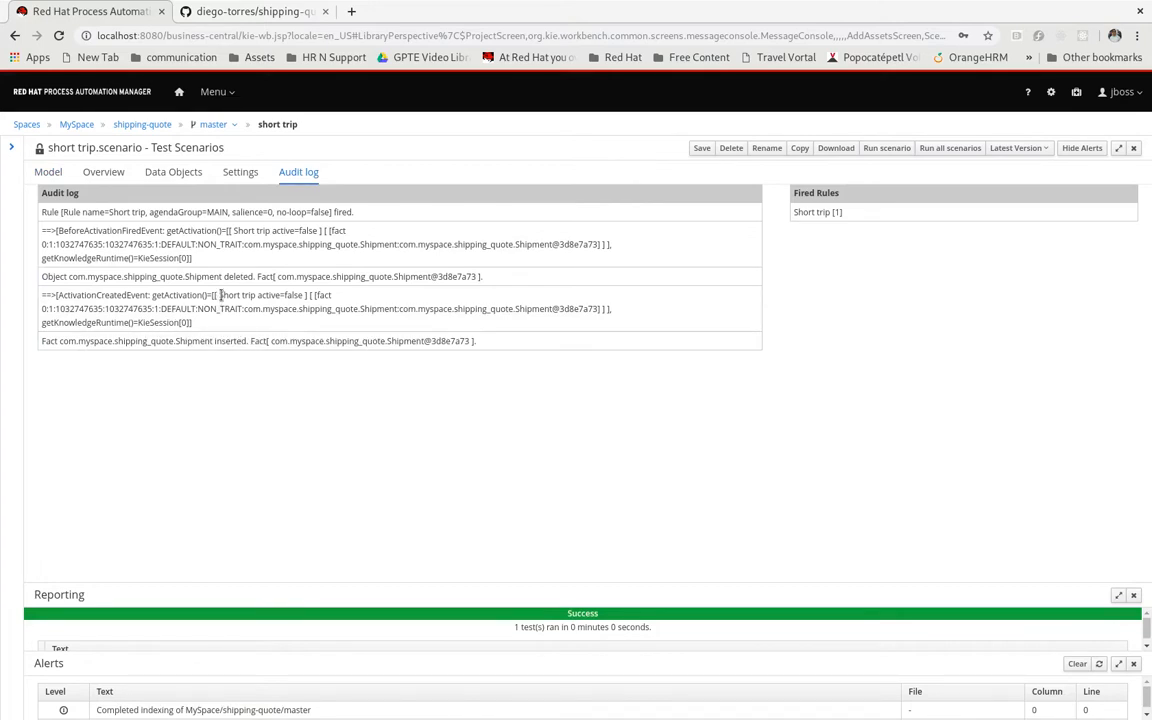
drag(222, 295, 258, 297)
click(271, 297)
drag(846, 214, 798, 208)
Dismiss the alerts and test report, and save and close the short trip scenario
click(1077, 663)
click(1133, 663)
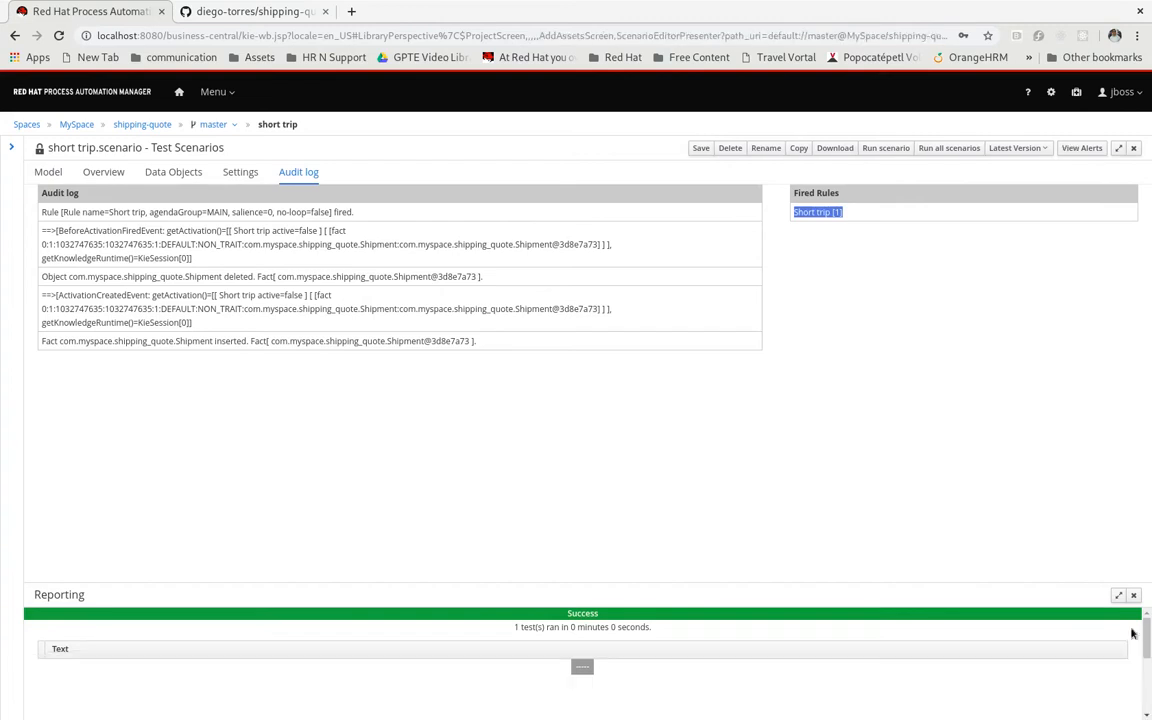
click(1134, 596)
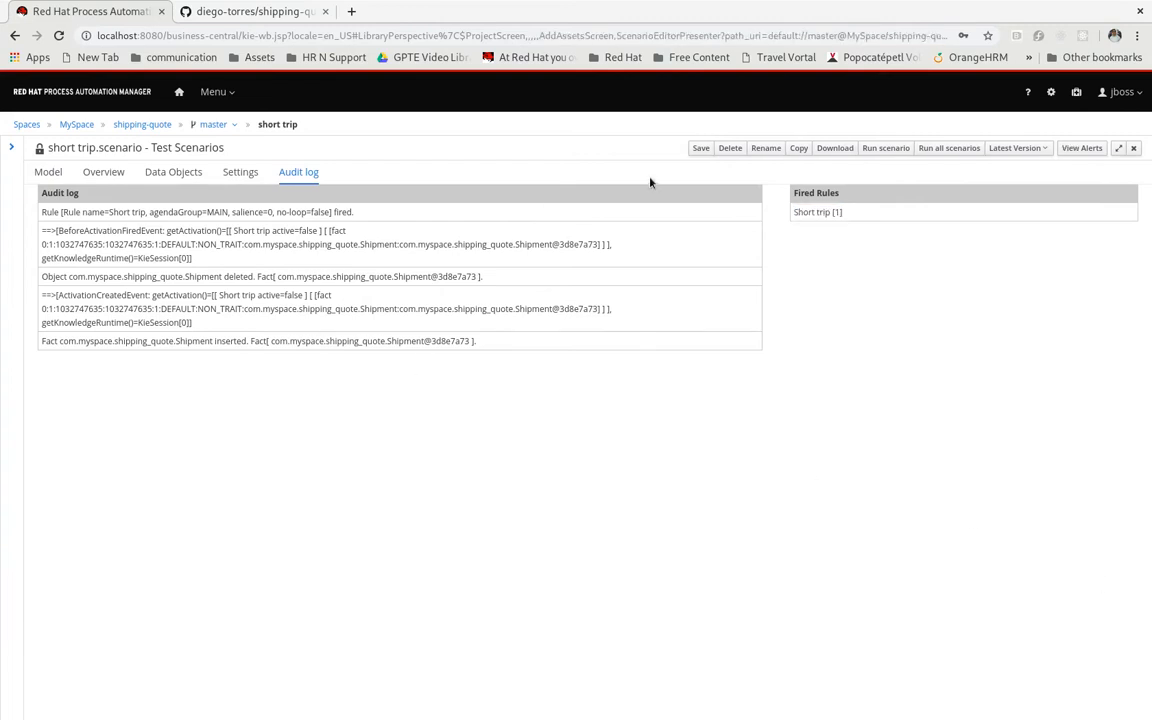
click(700, 148)
click(748, 184)
click(1134, 148)
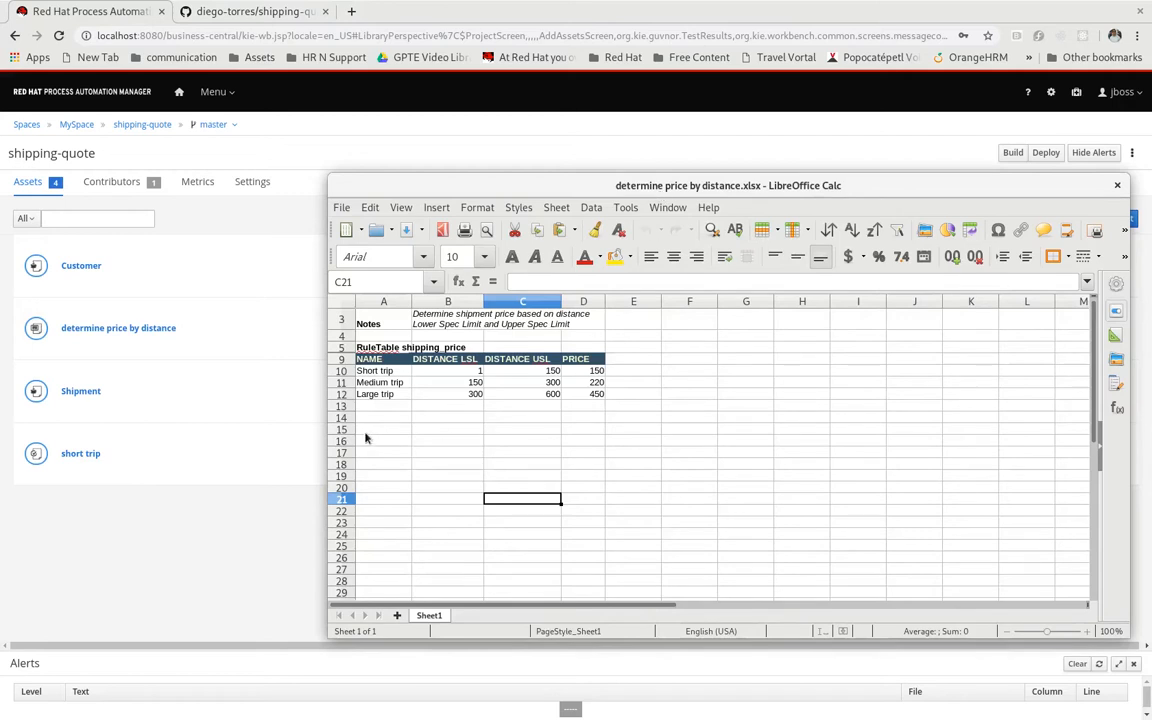
In determine price by distance.xlsx in LibreOffice Calc, set the Short trip price to 140
click(379, 405)
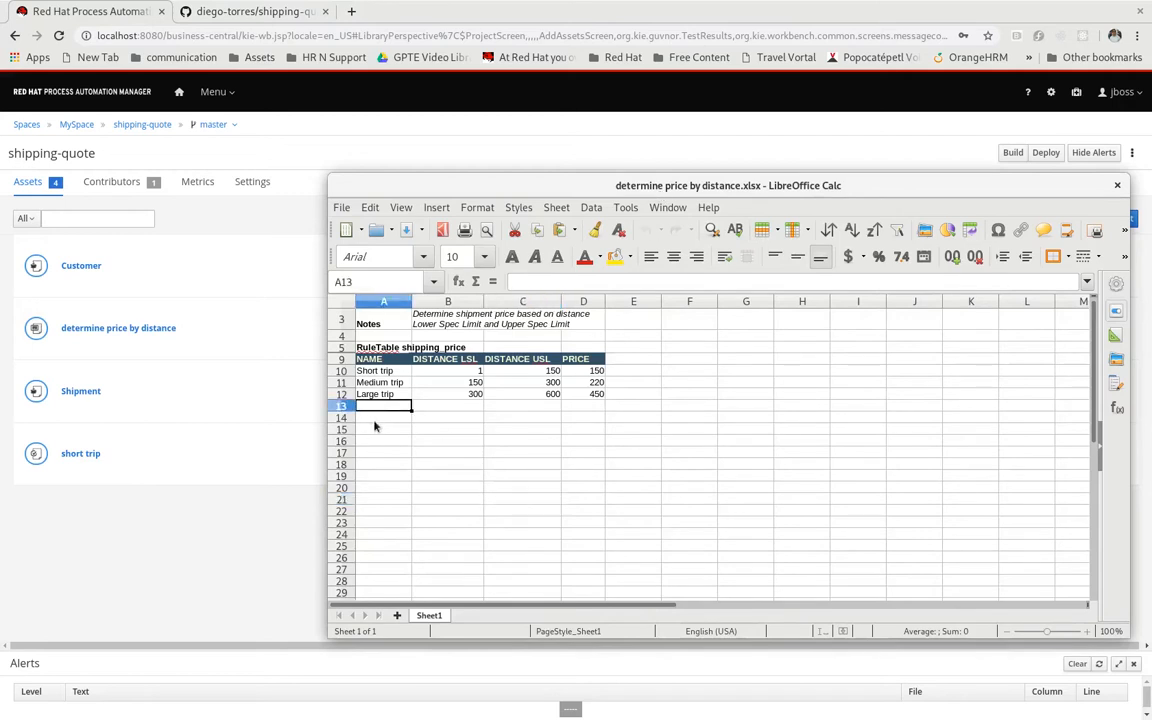
click(590, 370)
text(140)
key(Return)
key(Return)
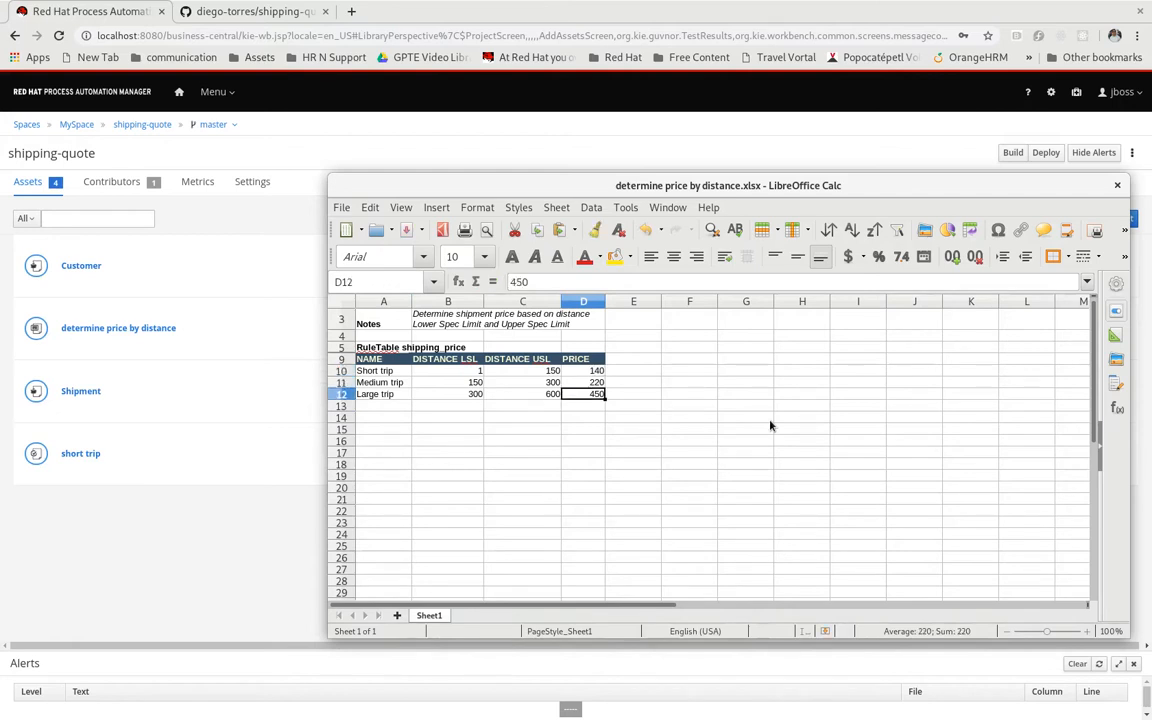
Copy the Large trip row A12:D12 into row 13 directly below it
key(Home)
key(shift+Right)
key(shift+Right)
key(shift+Right)
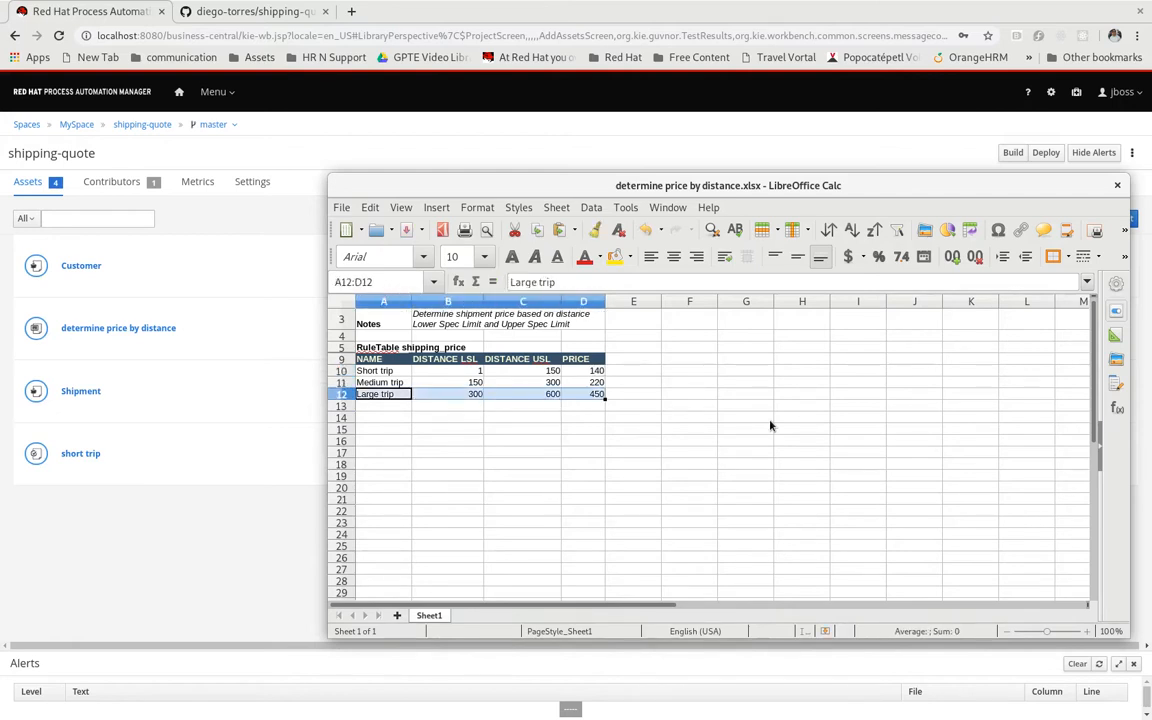
key(ctrl+c)
key(Down)
key(ctrl+v)
Rename the rule in row 12 to "Medium large trip" and set its upper distance limit to 450
key(Up)
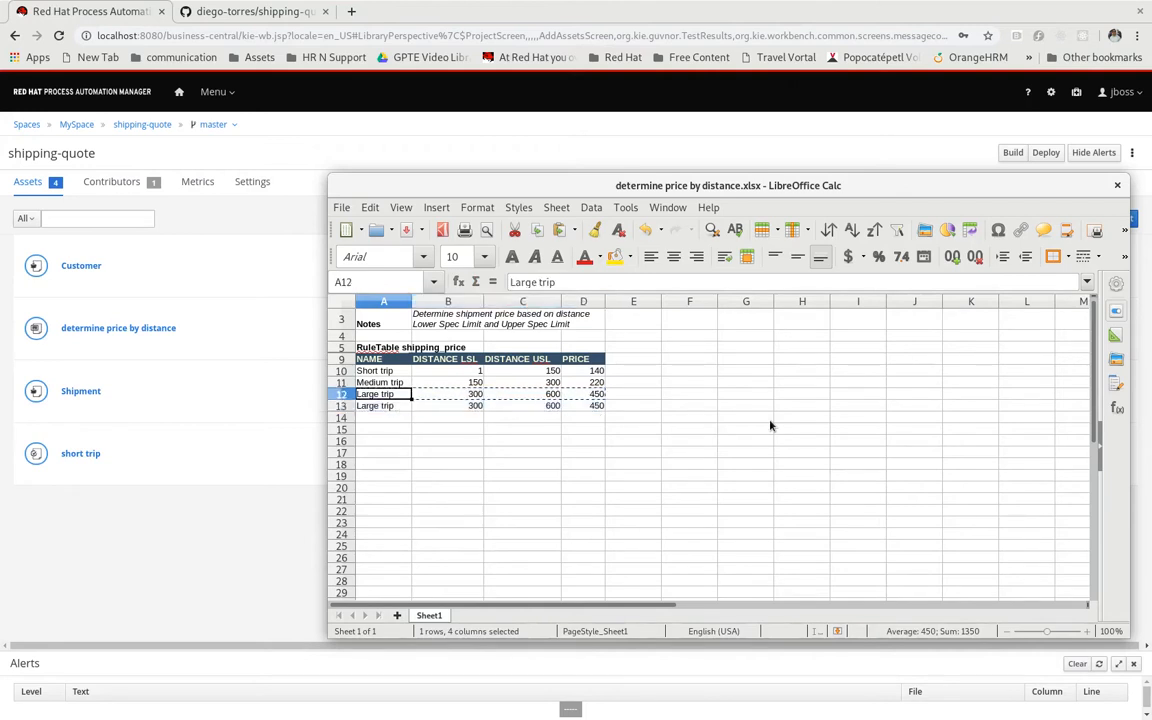
text(Medium large trip)
key(Return)
key(Up)
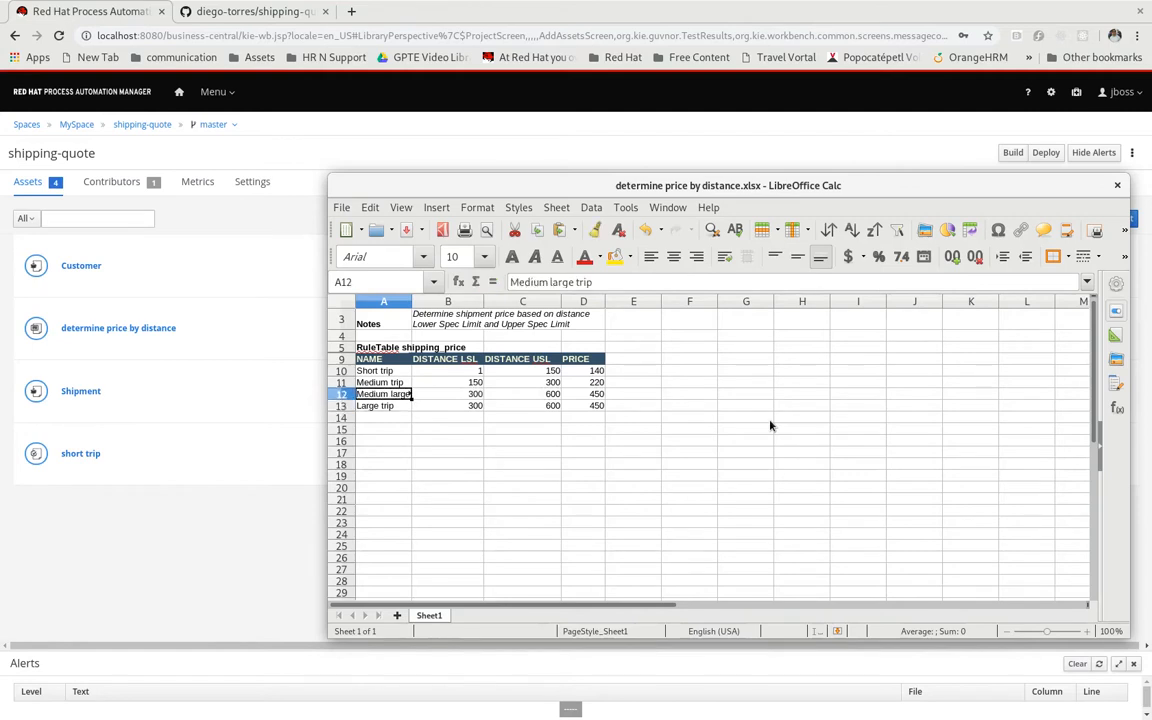
key(Right)
key(Right)
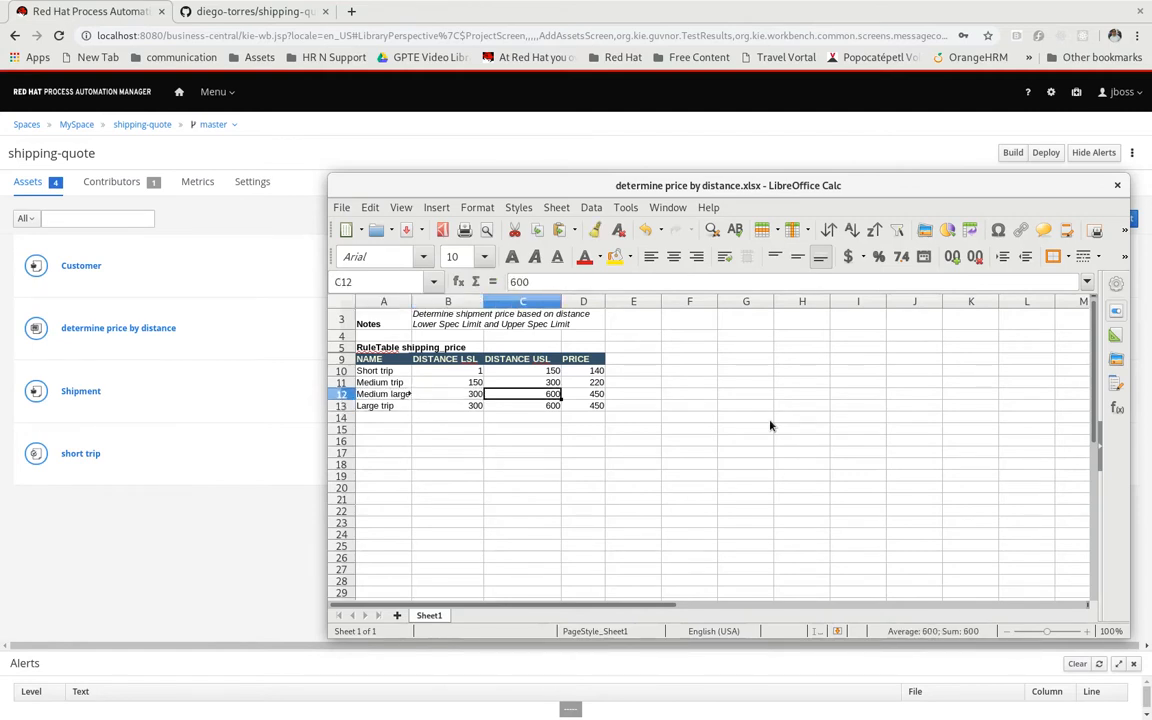
text(450)
key(Return)
Set the Large trip row to lower limit 450, upper limit 700 and price 540, and widen column A to fit the rule names
key(Left)
key(Left)
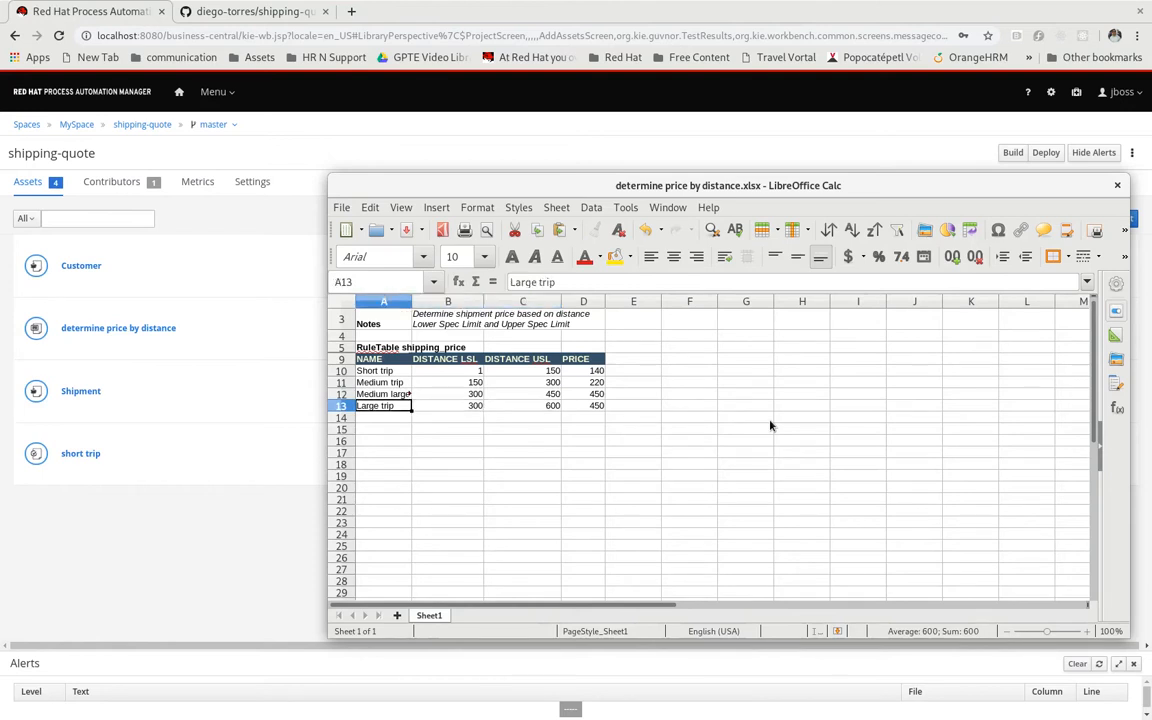
key(Right)
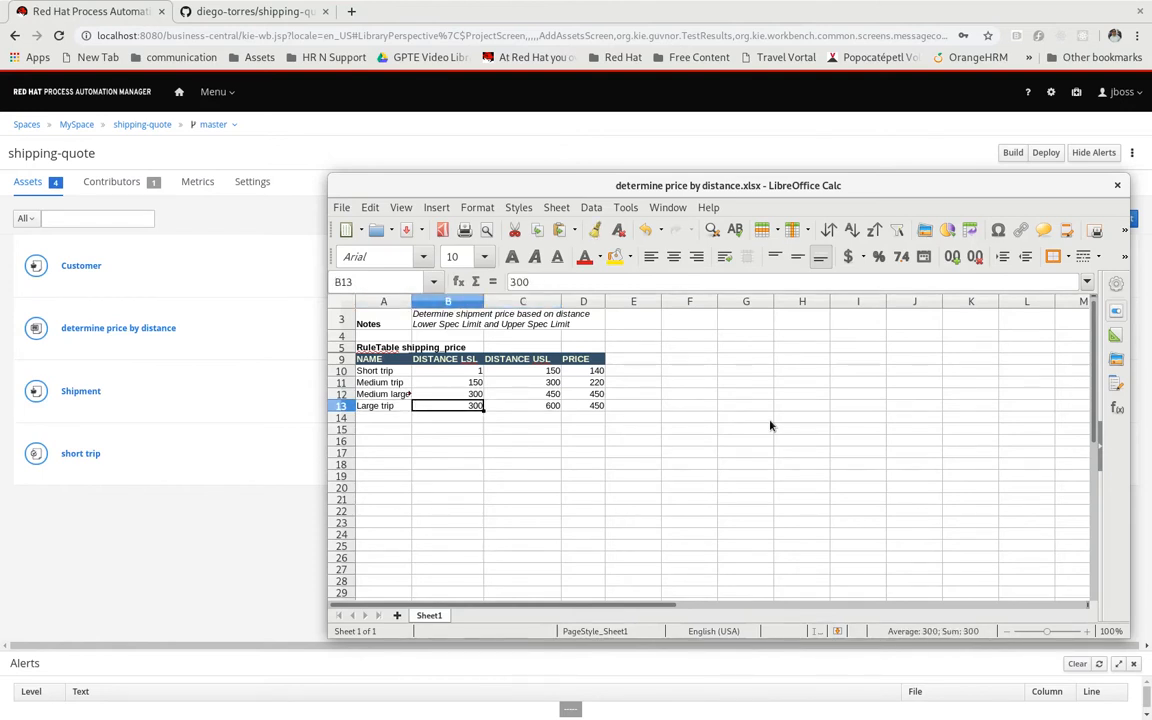
text(450)
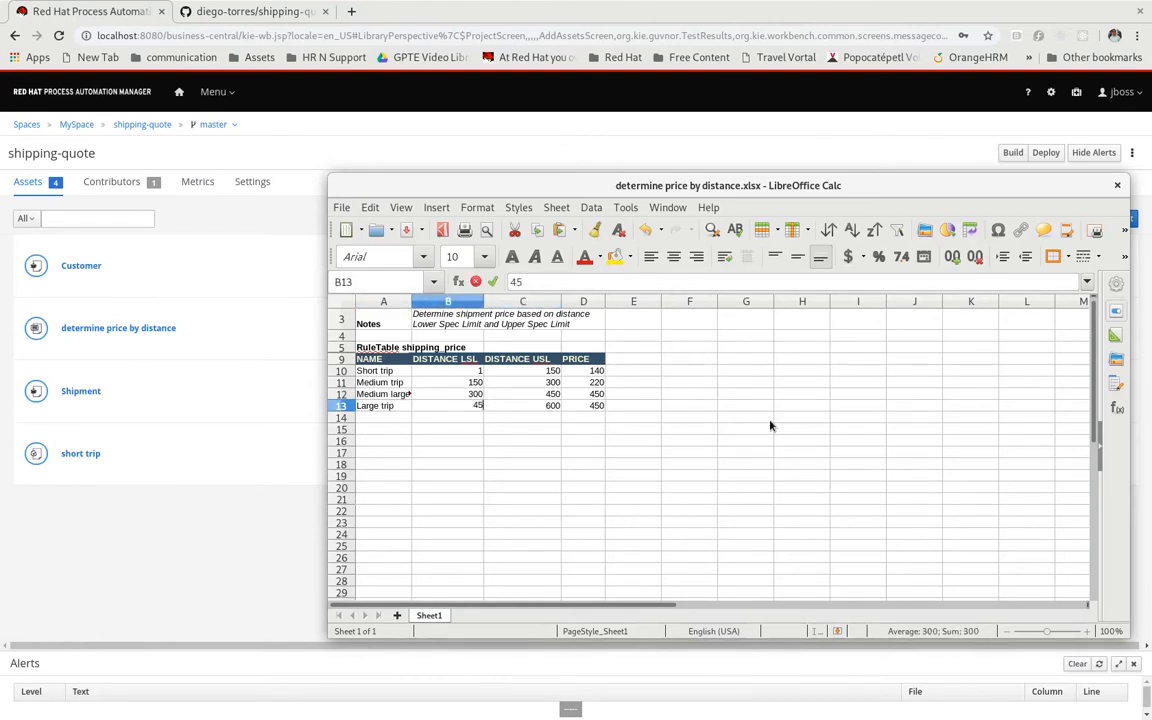
key(Tab)
text(70)
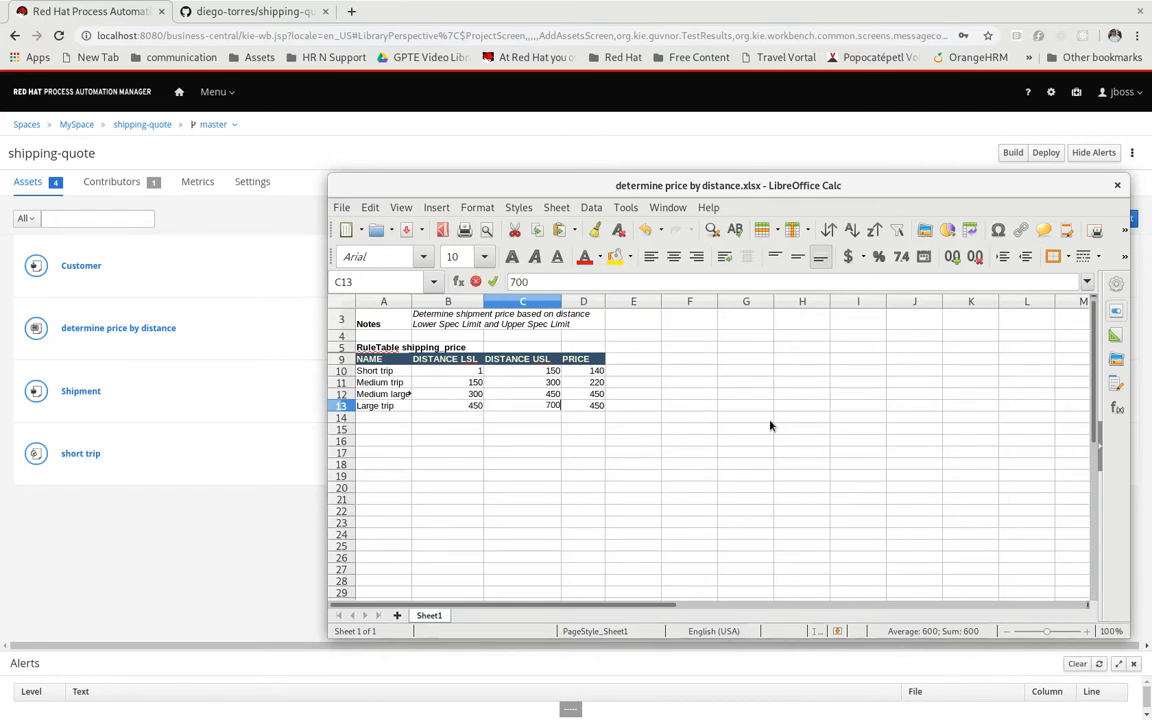
text(0)
key(Tab)
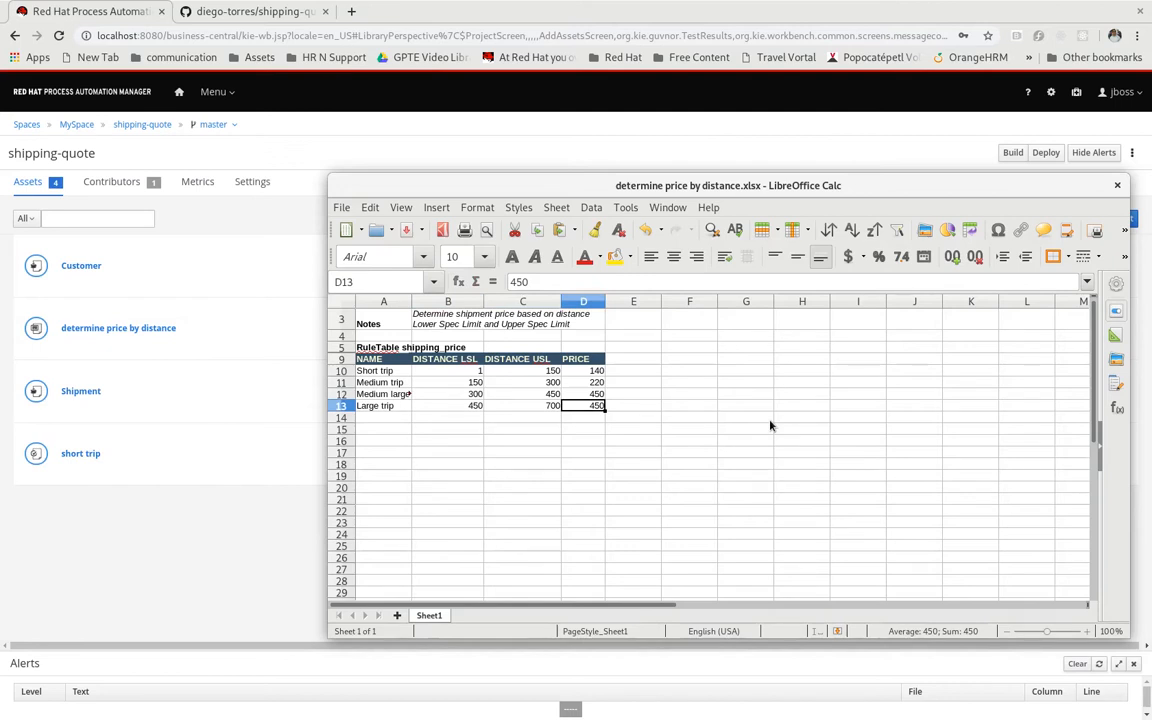
text(540)
key(Return)
key(Up)
drag(410, 300, 427, 300)
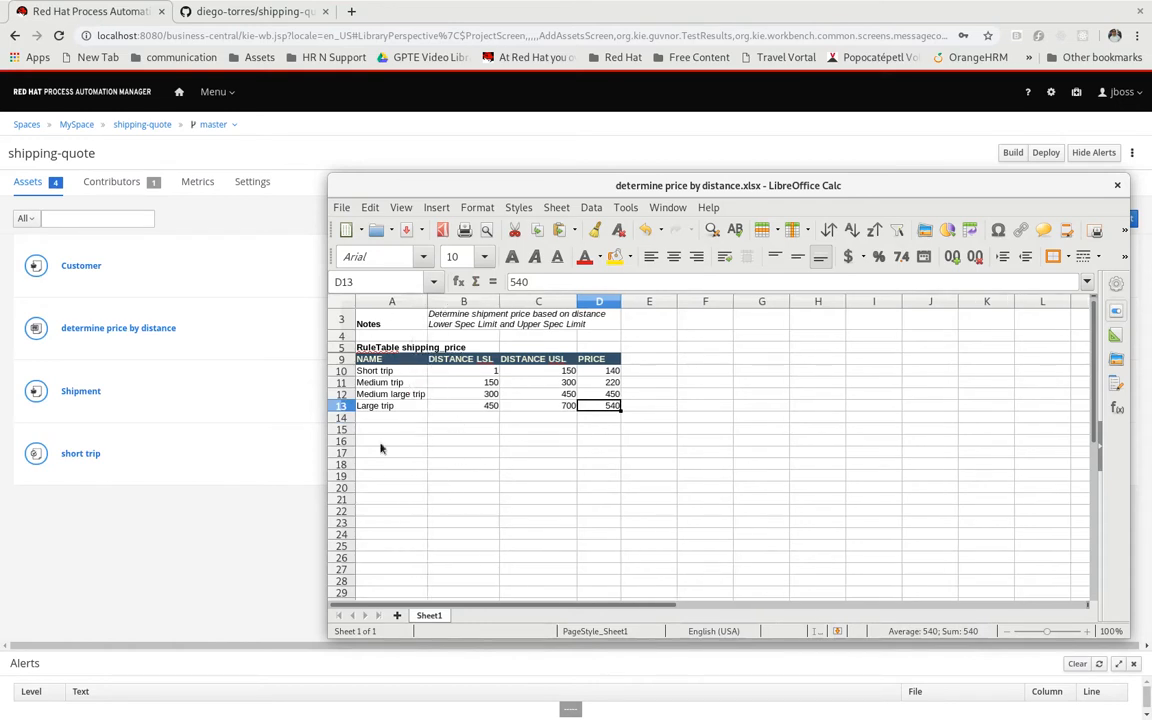
click(421, 440)
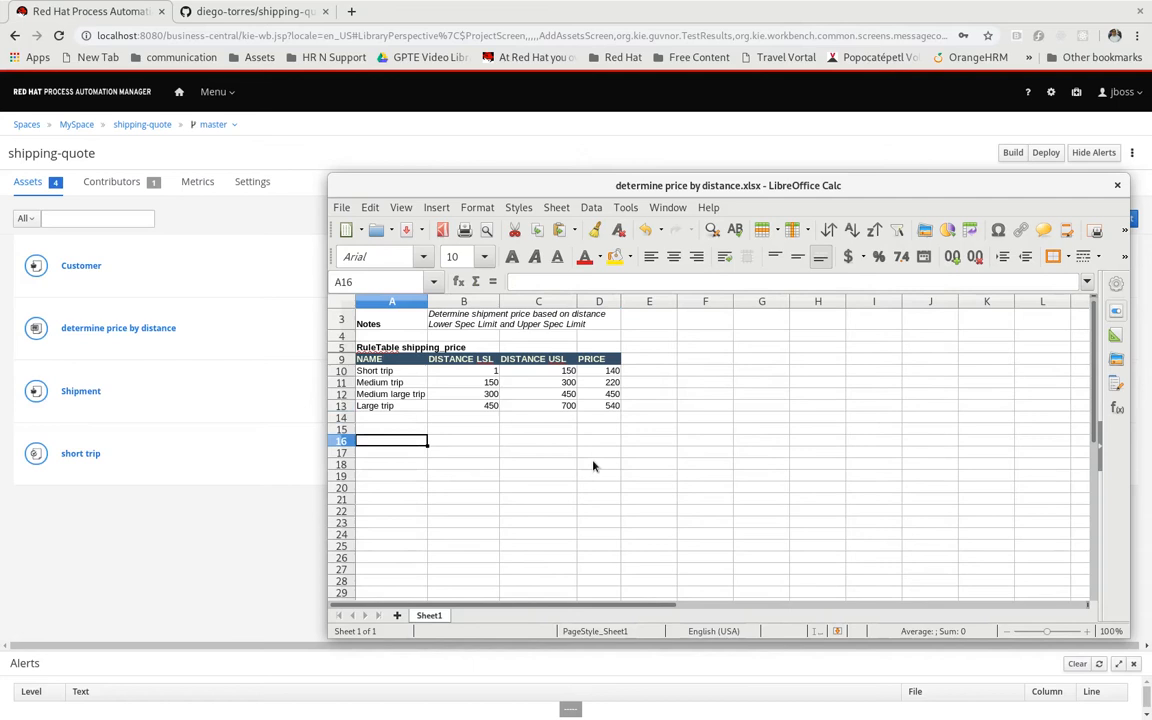
Save determine price by distance.xlsx in Excel 2007–2019 format and close the workbook
key(ctrl+s)
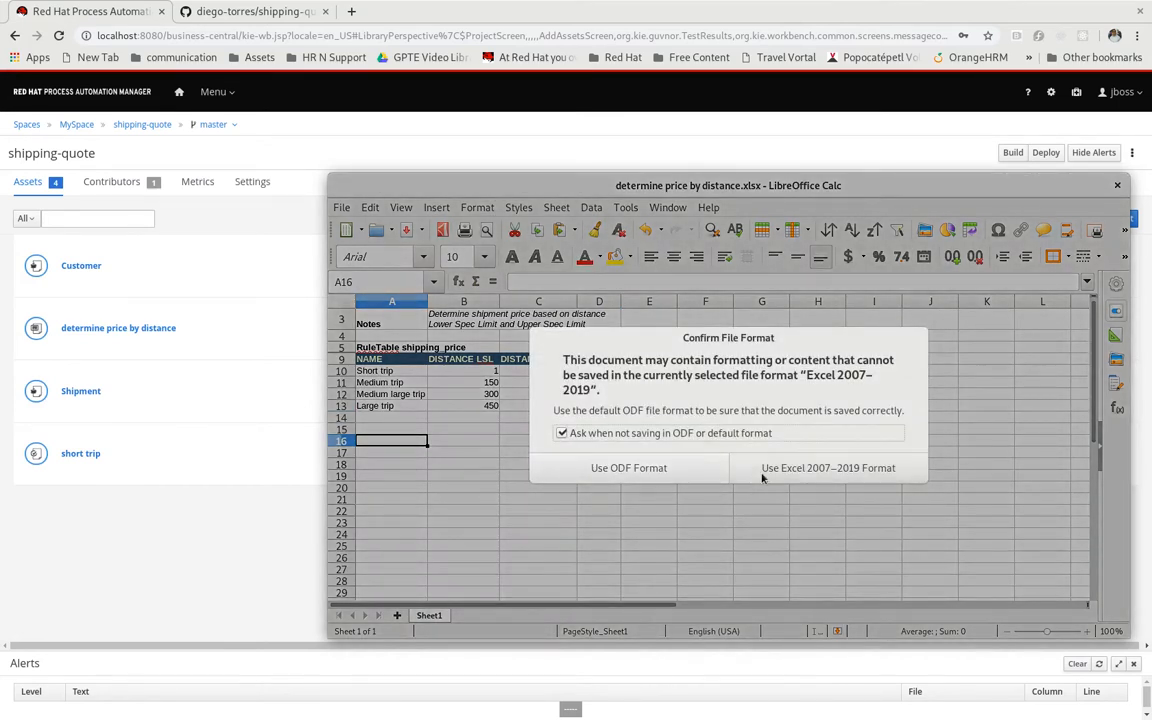
click(802, 467)
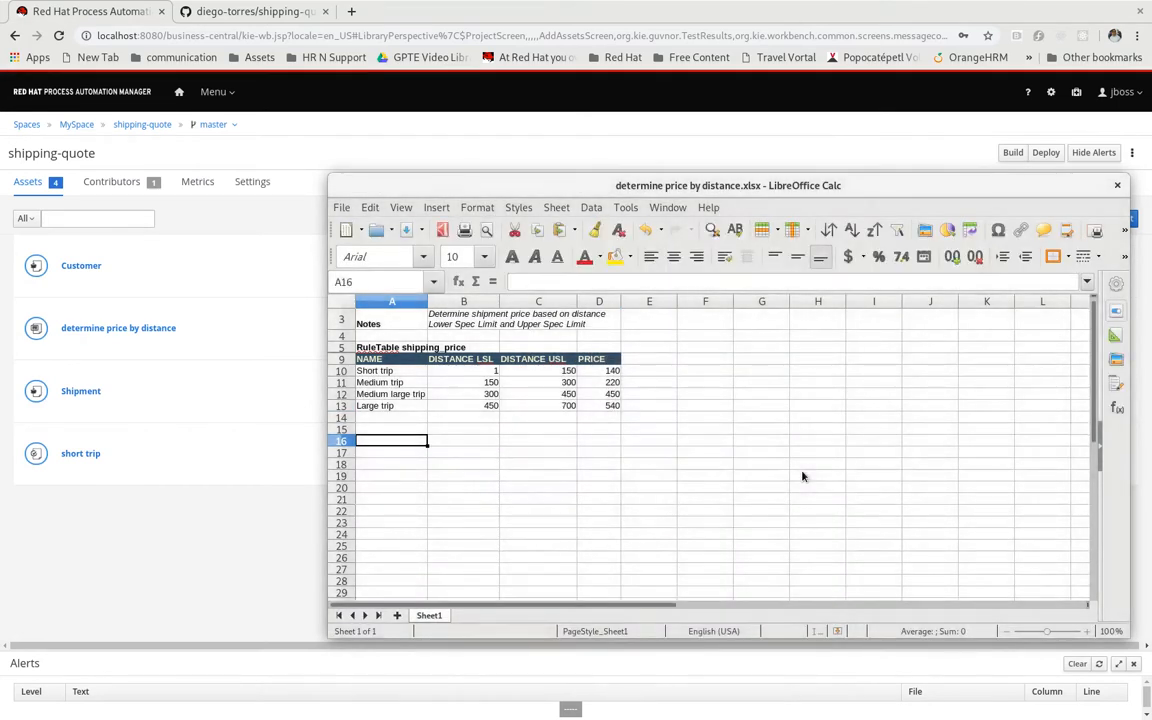
click(1119, 187)
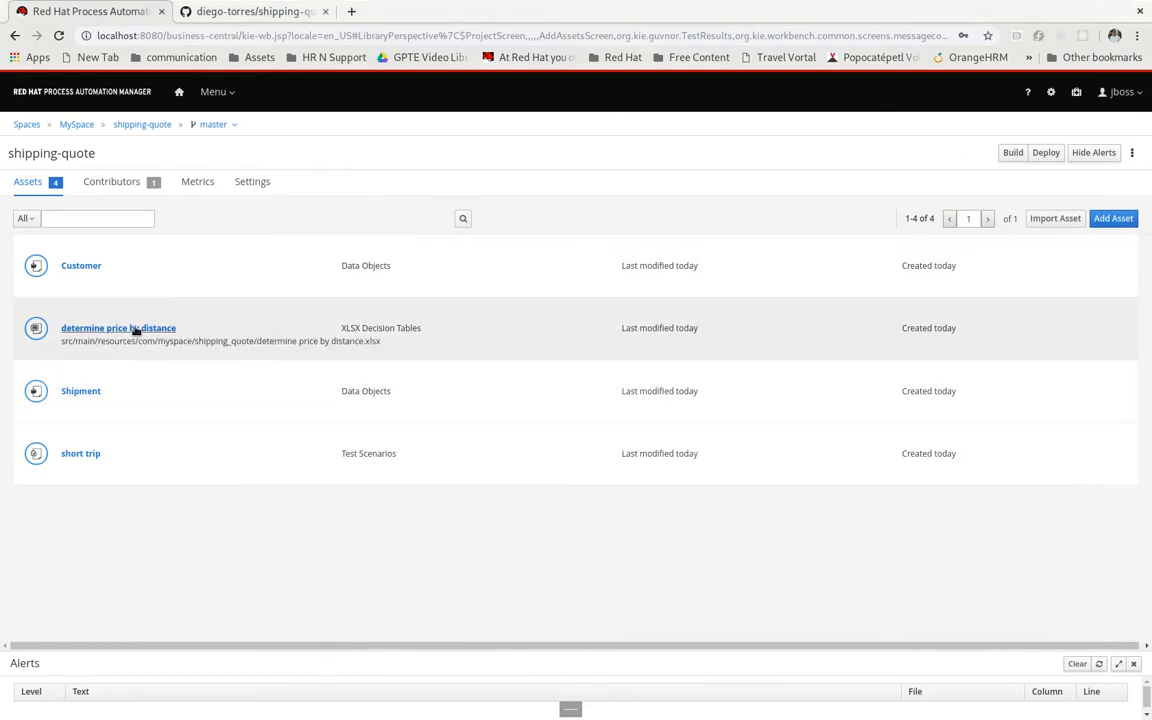
In Red Hat Process Automation Manager, upload determine price by distance.xlsx from the temp folder as the new version of the decision table
click(135, 329)
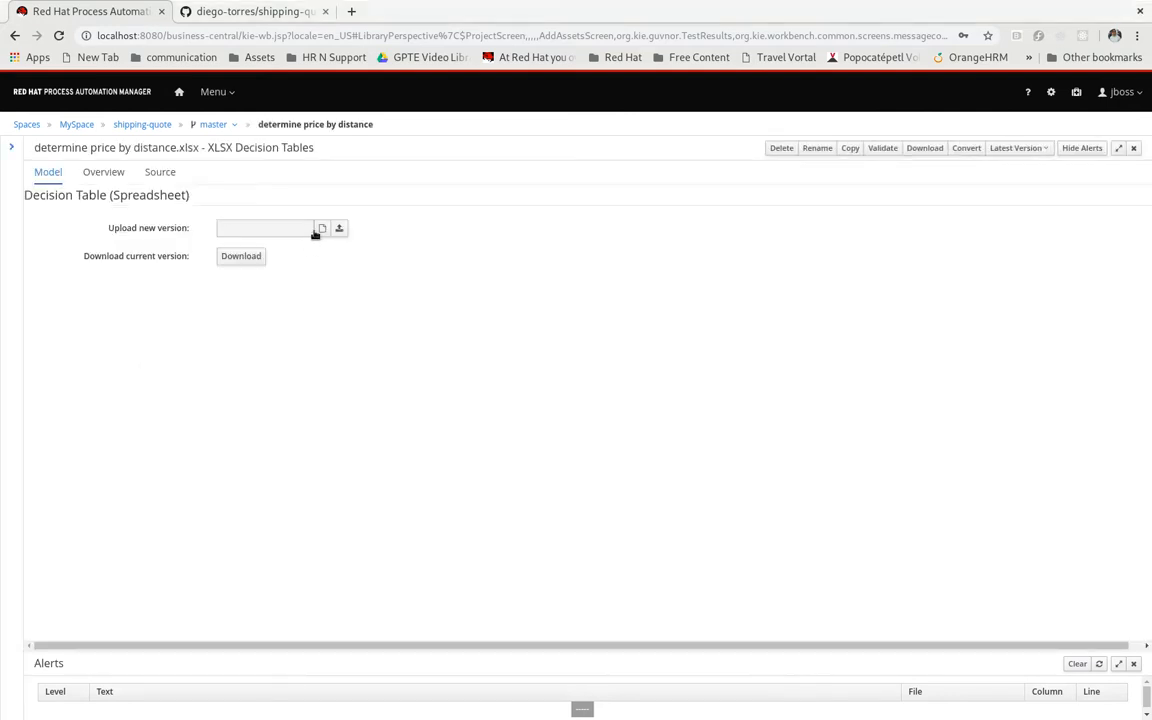
click(321, 228)
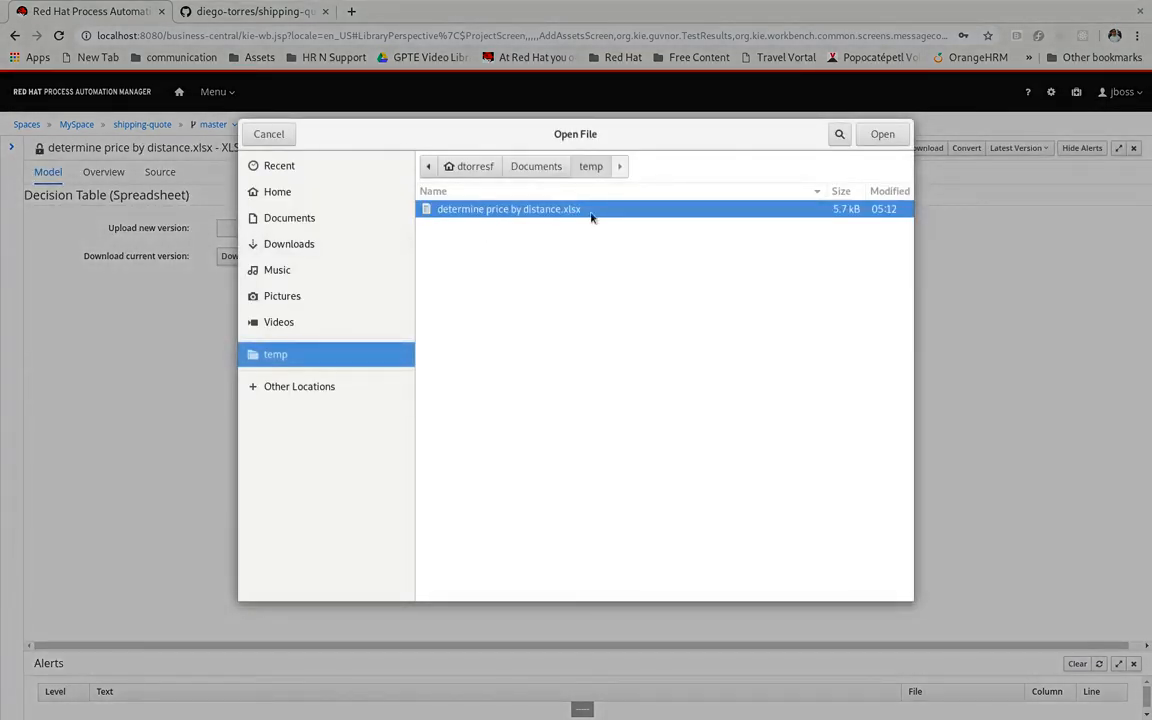
click(882, 136)
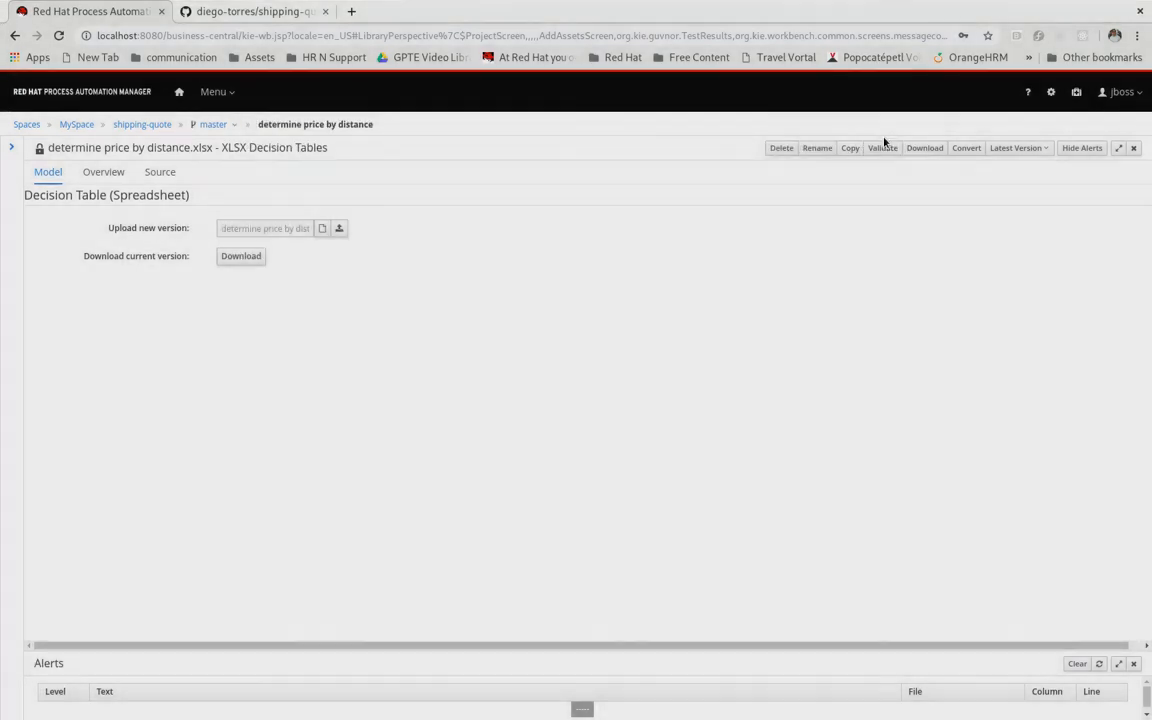
click(339, 229)
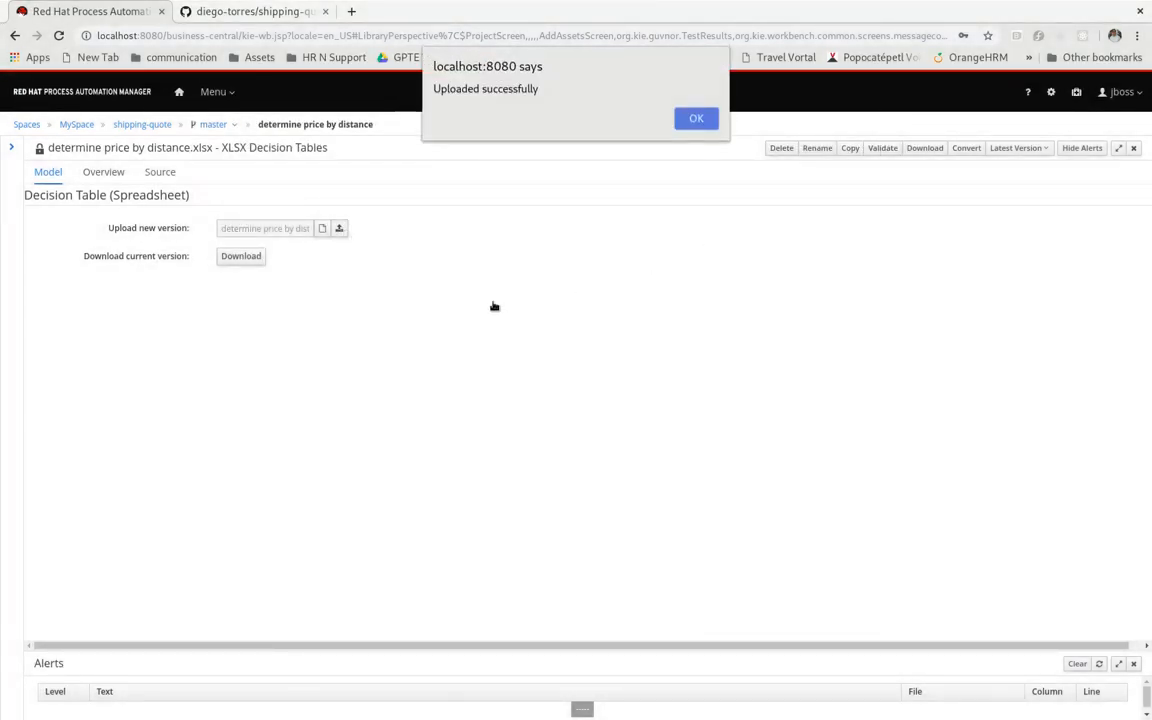
click(695, 118)
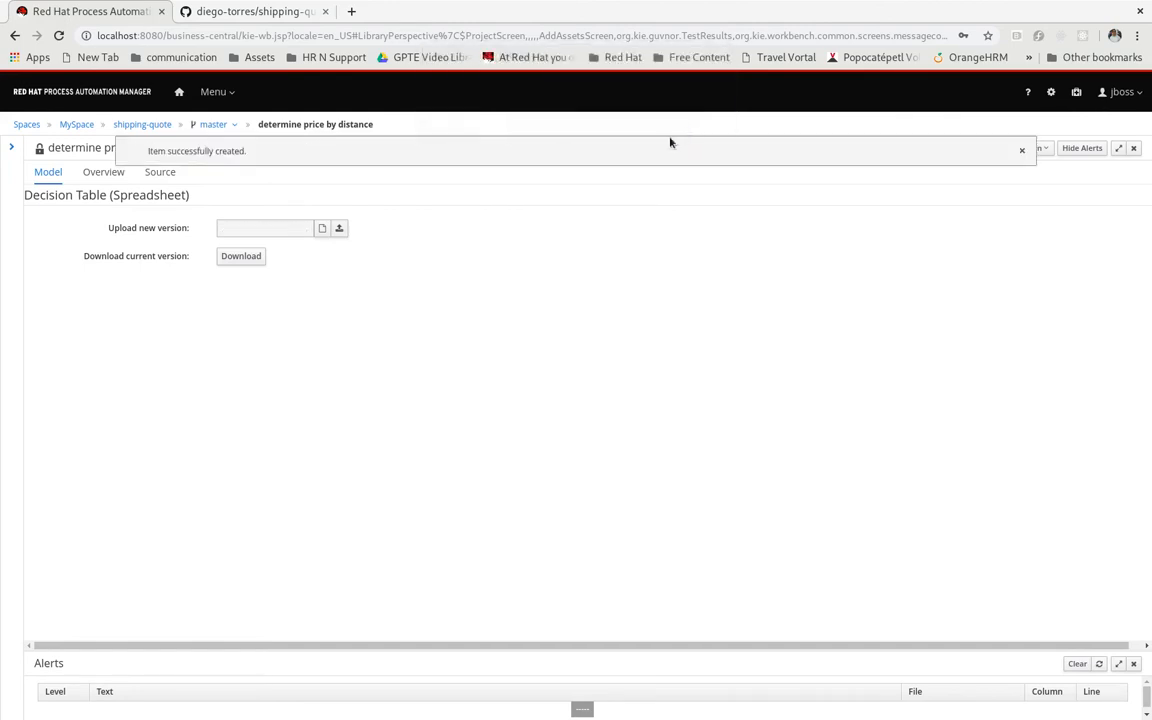
Examine the Medium large trip and Large trip rules in the decision table's generated source, and close the asset
click(163, 174)
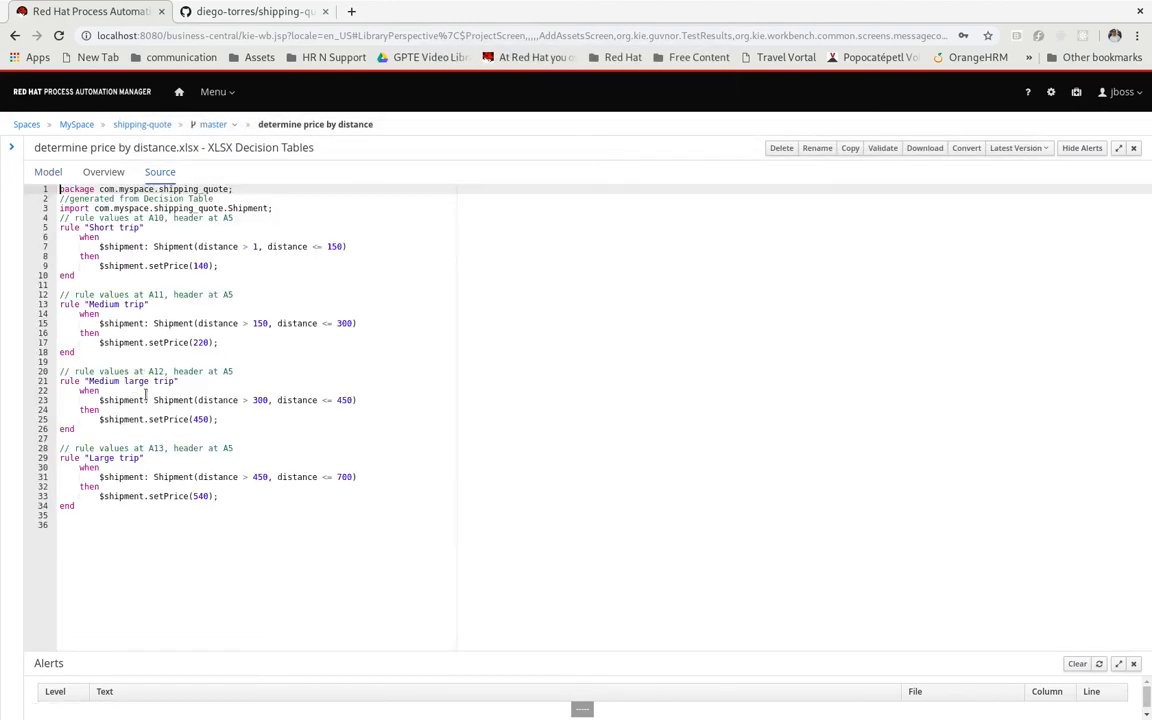
drag(83, 381, 226, 380)
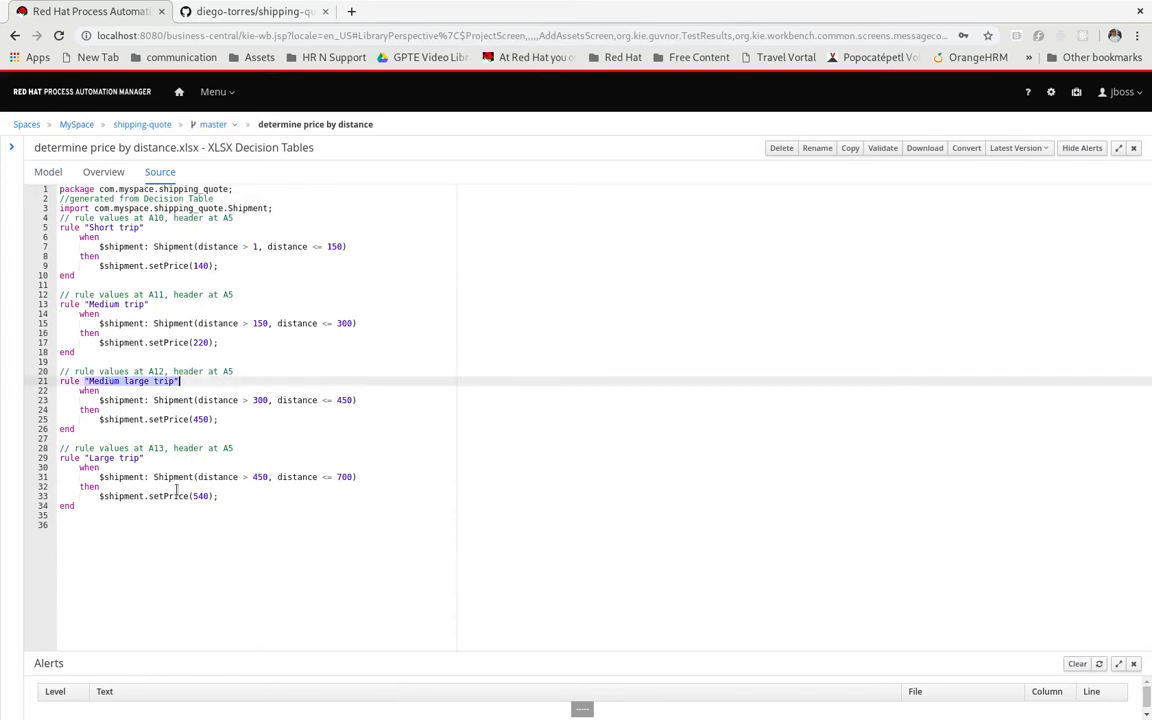
drag(95, 458, 244, 509)
click(257, 524)
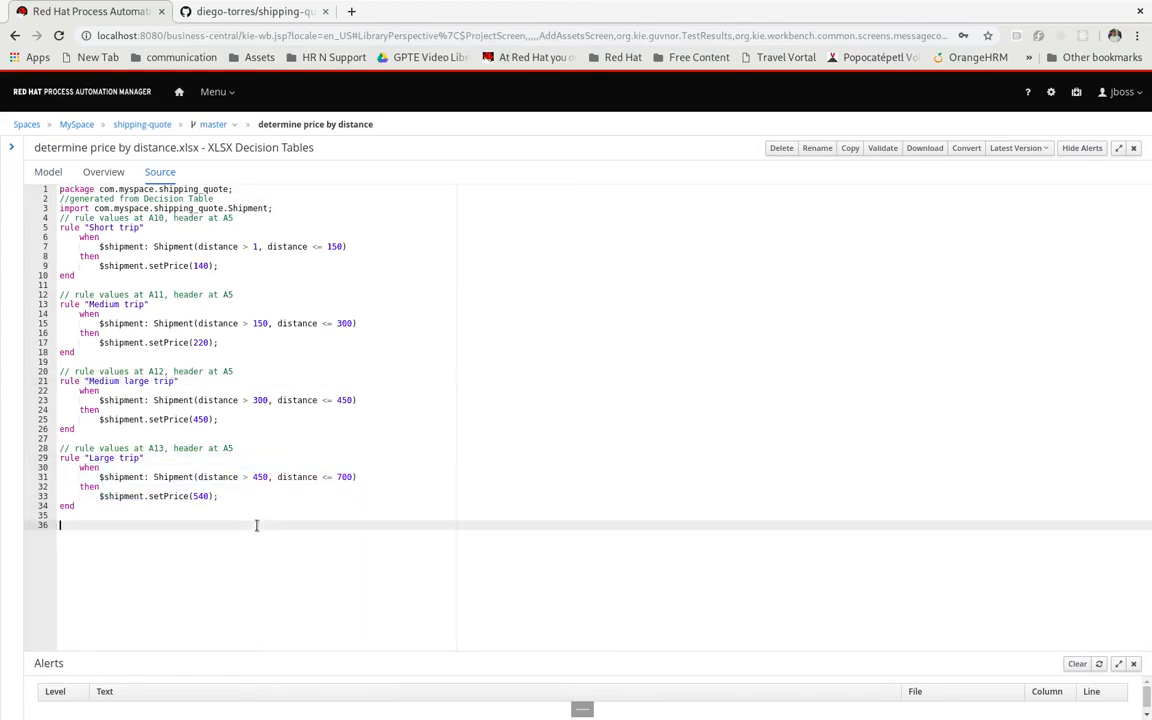
click(1133, 148)
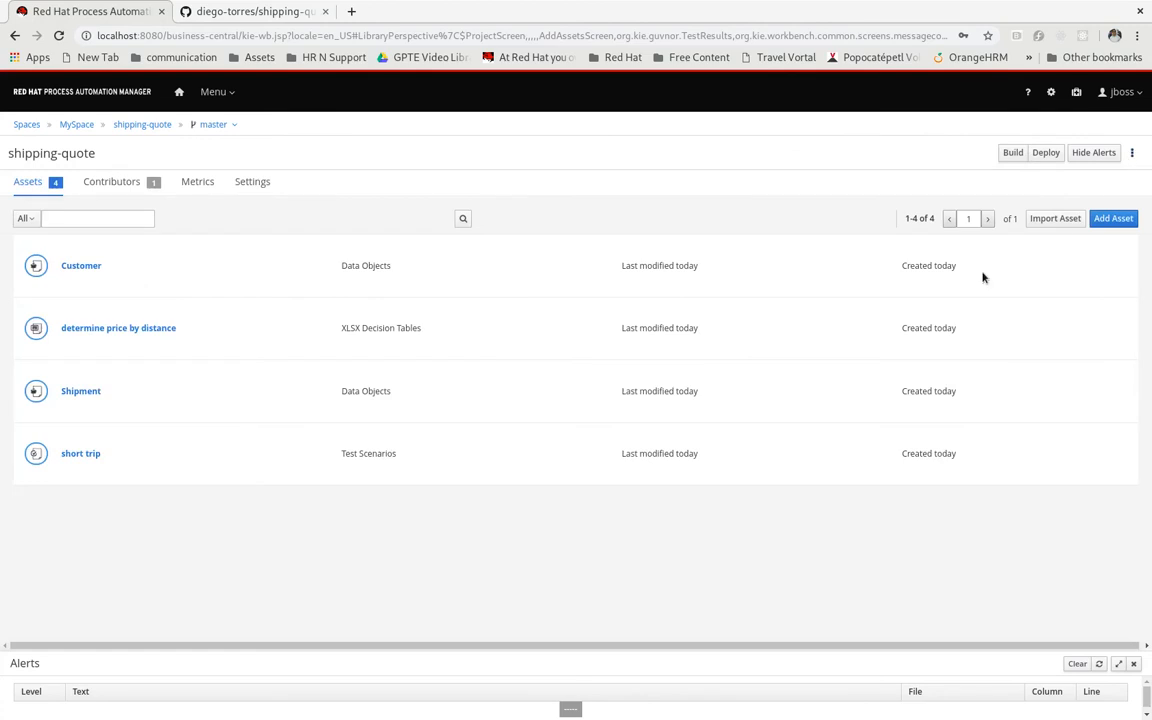
Run the short trip test scenario, set its expected price to 140 and run it again
click(77, 456)
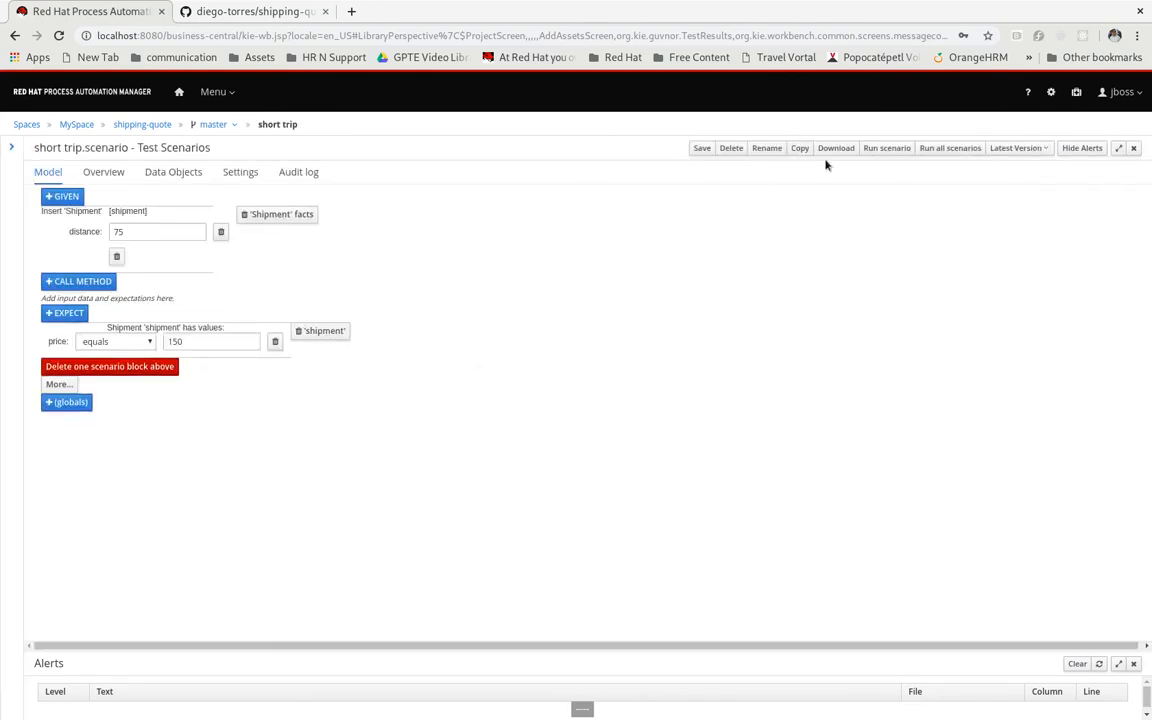
click(887, 150)
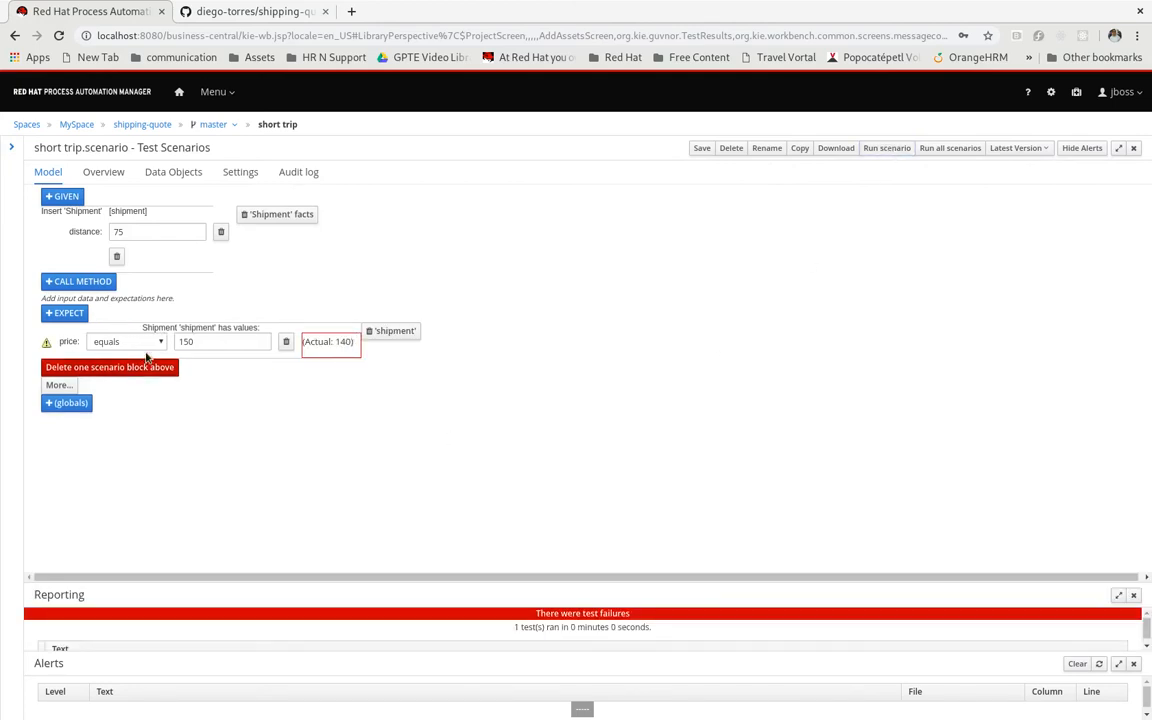
double_click(200, 340)
text(40)
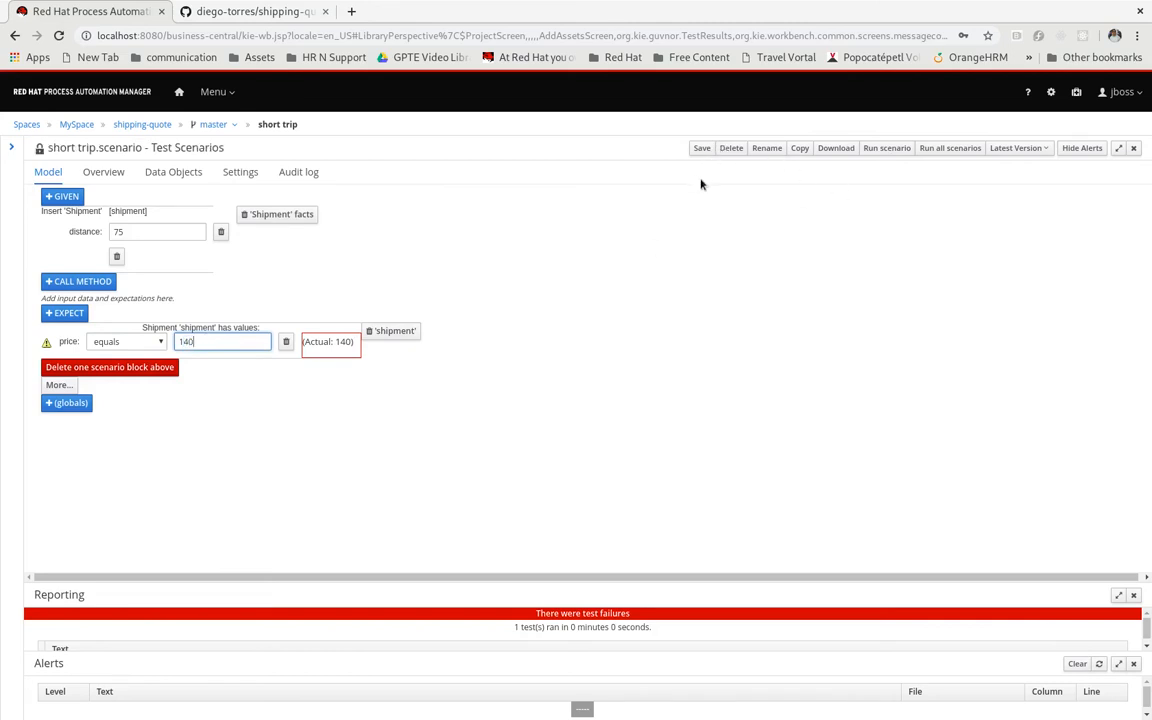
click(885, 149)
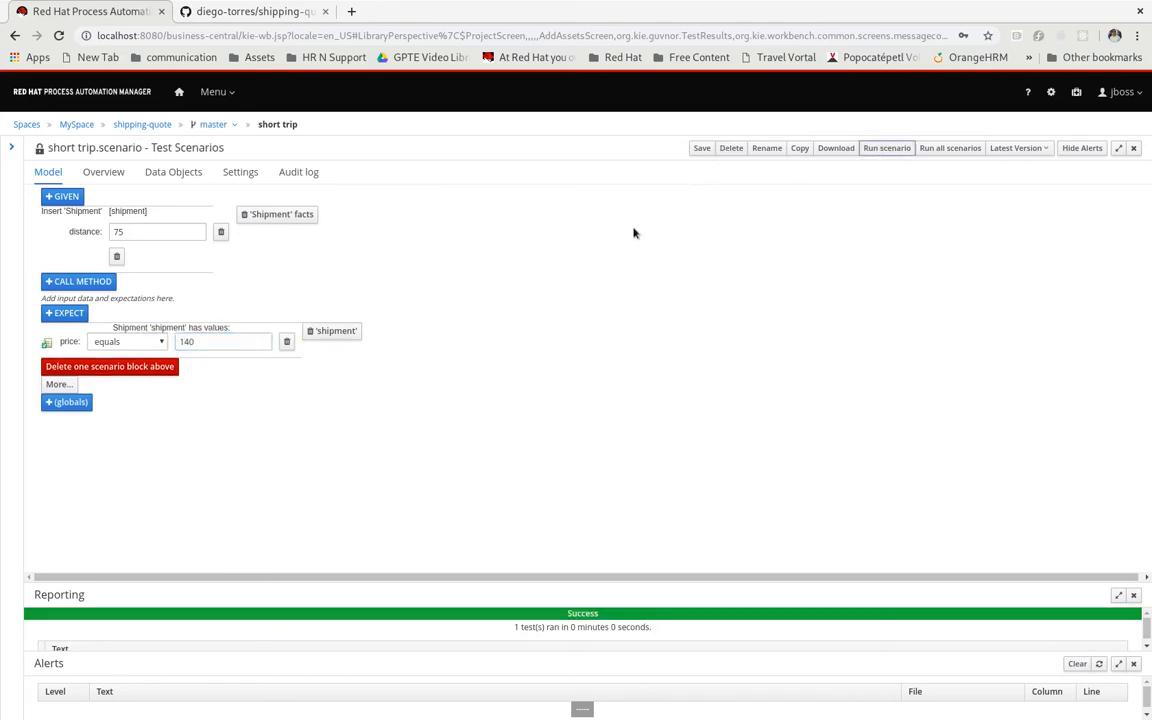
Save the short trip scenario without a comment and close it along with the test reporting and alerts views
click(703, 149)
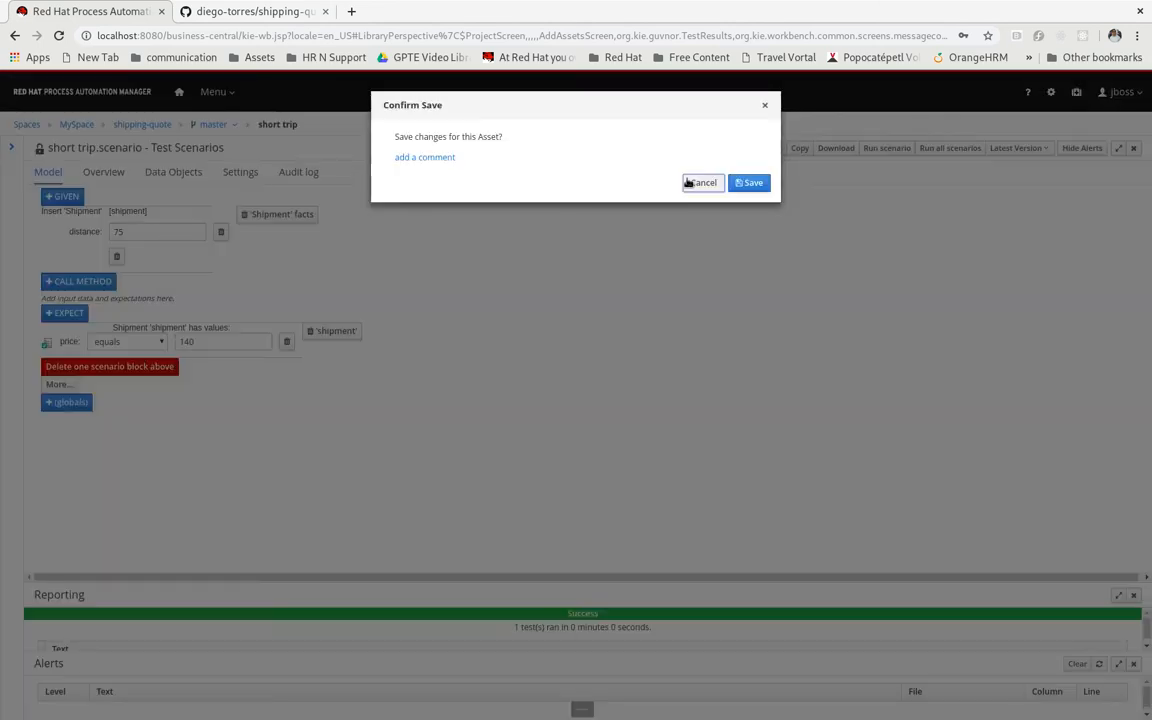
click(746, 182)
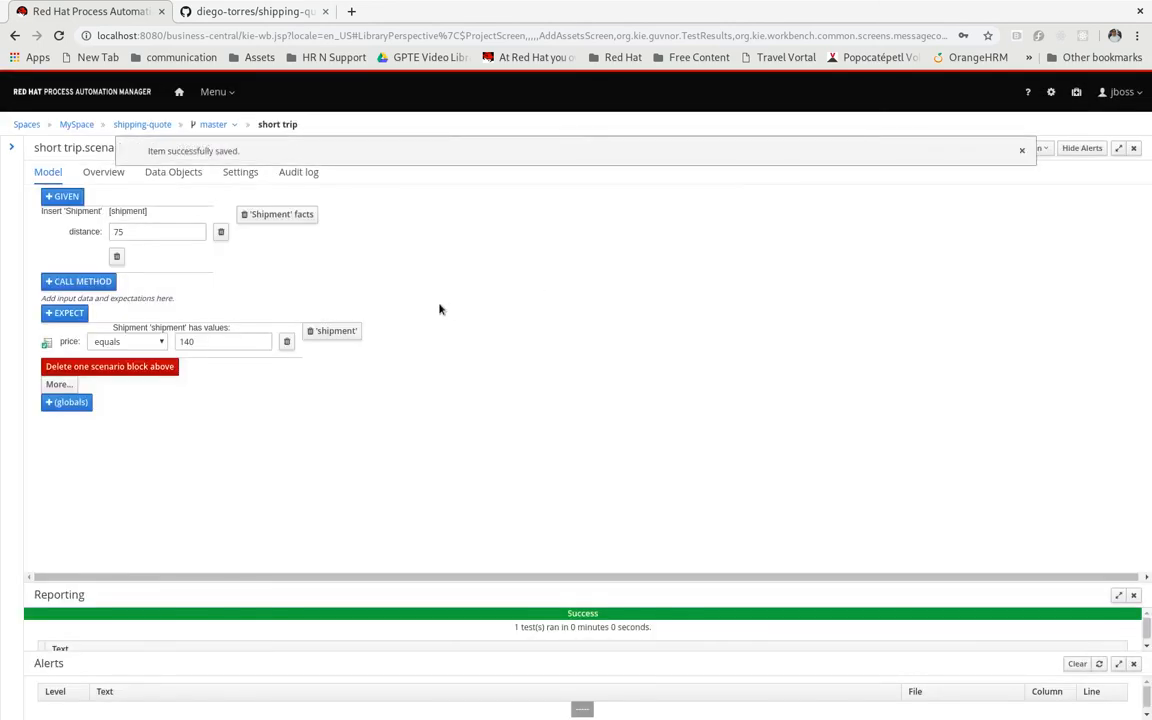
click(1133, 149)
click(1133, 595)
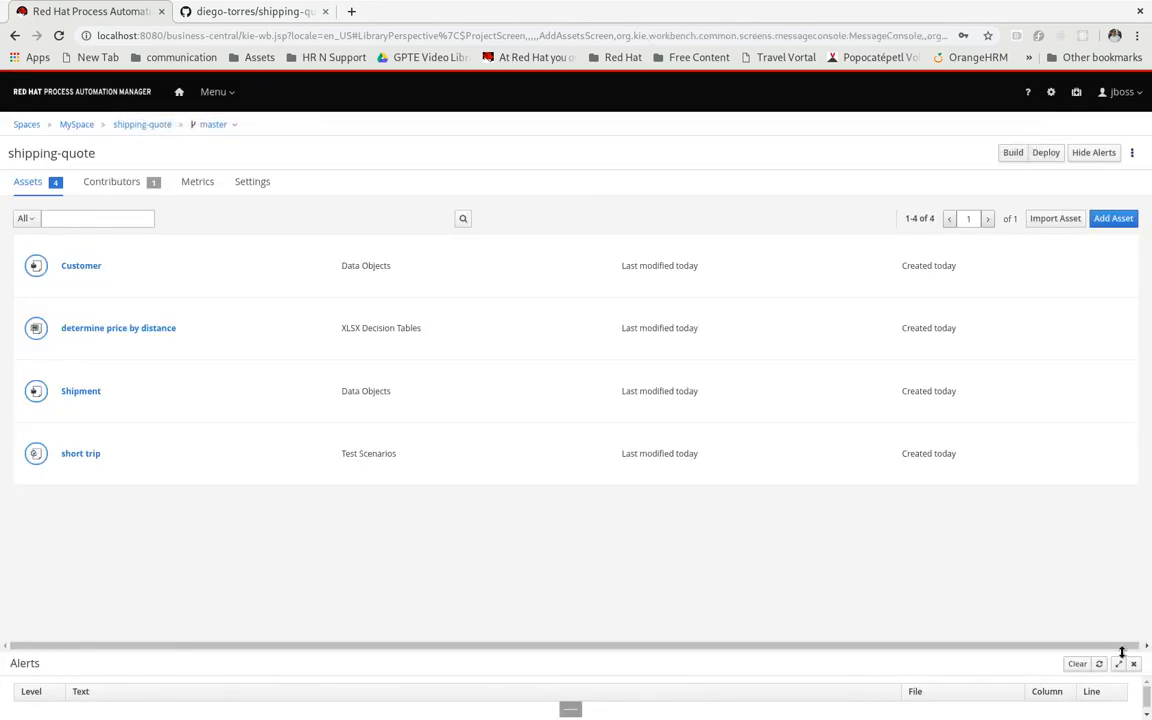
click(1133, 663)
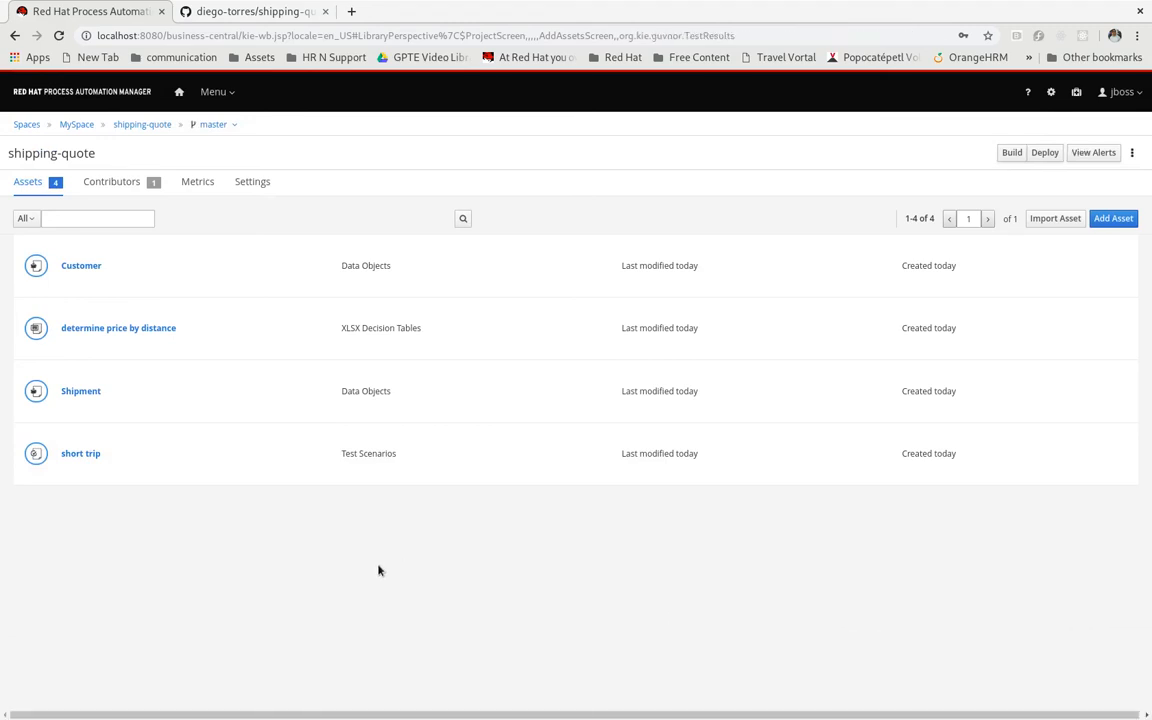